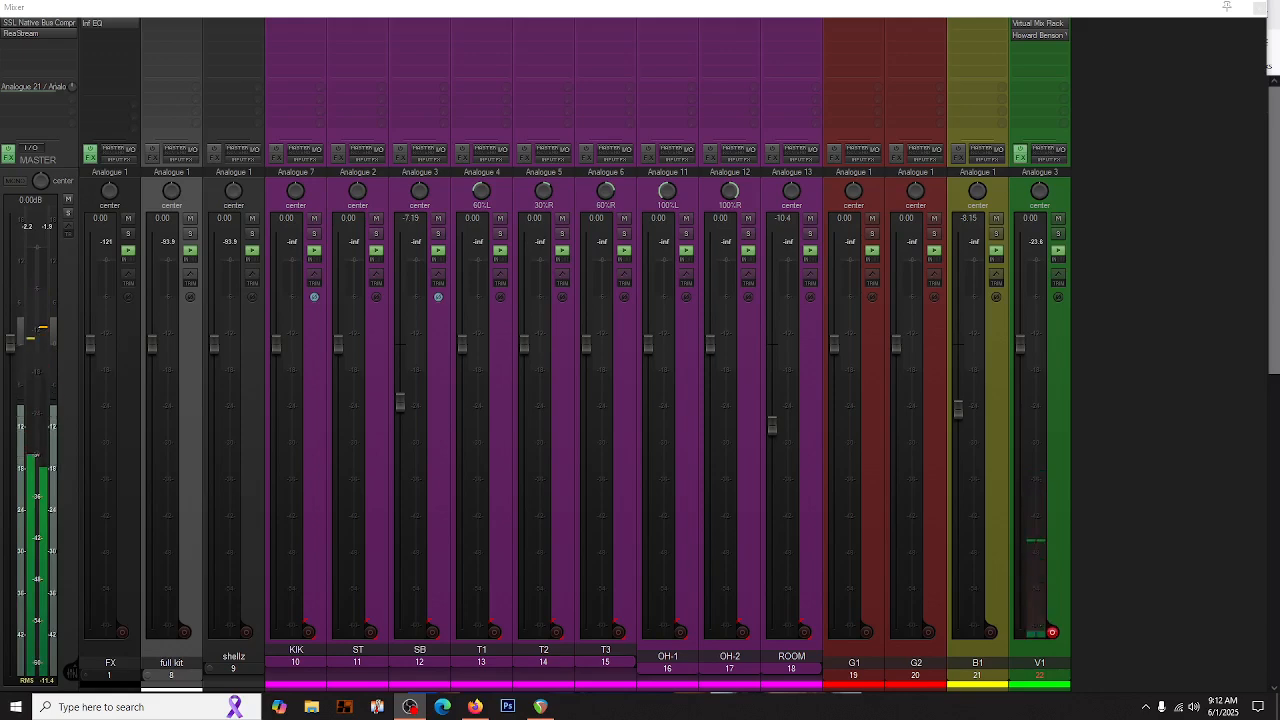
- Open Howard Benson Vocals on the V1 track, set its interface size to Small, and close it
{"action": "left_click", "coordinate": [1047, 37]}
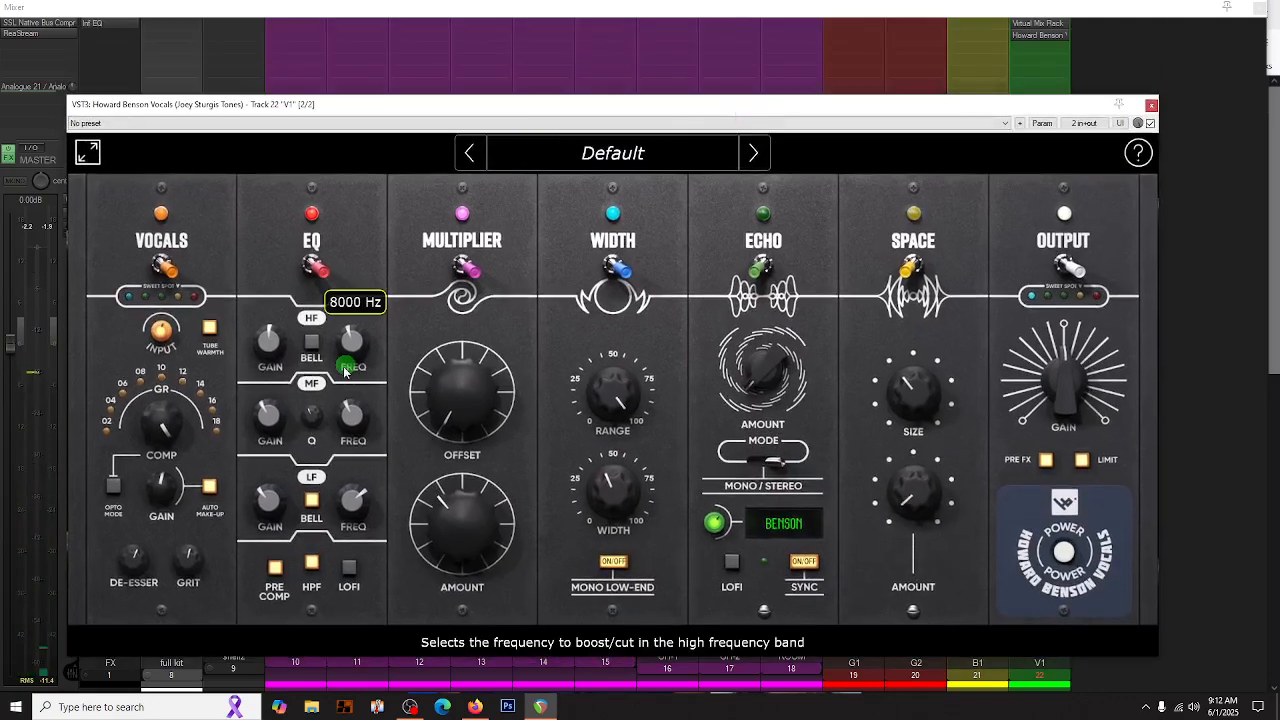
{"action": "left_click", "coordinate": [87, 152]}
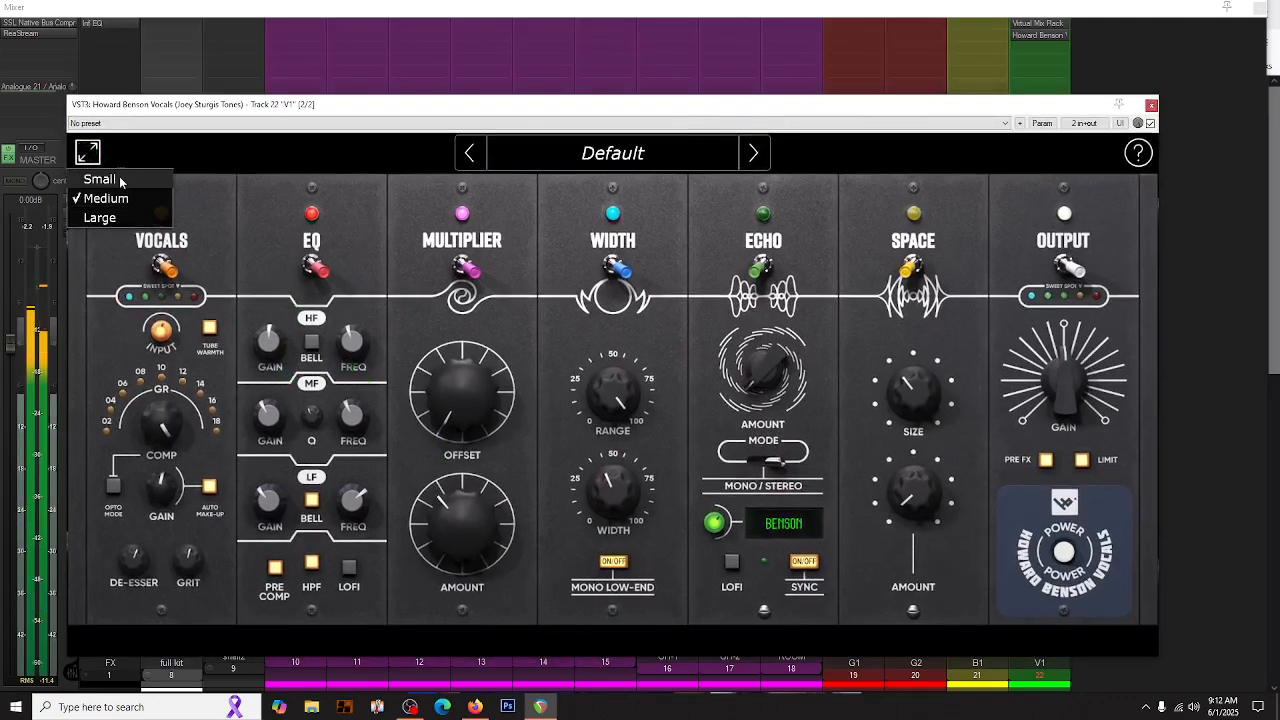
{"action": "left_click", "coordinate": [112, 175]}
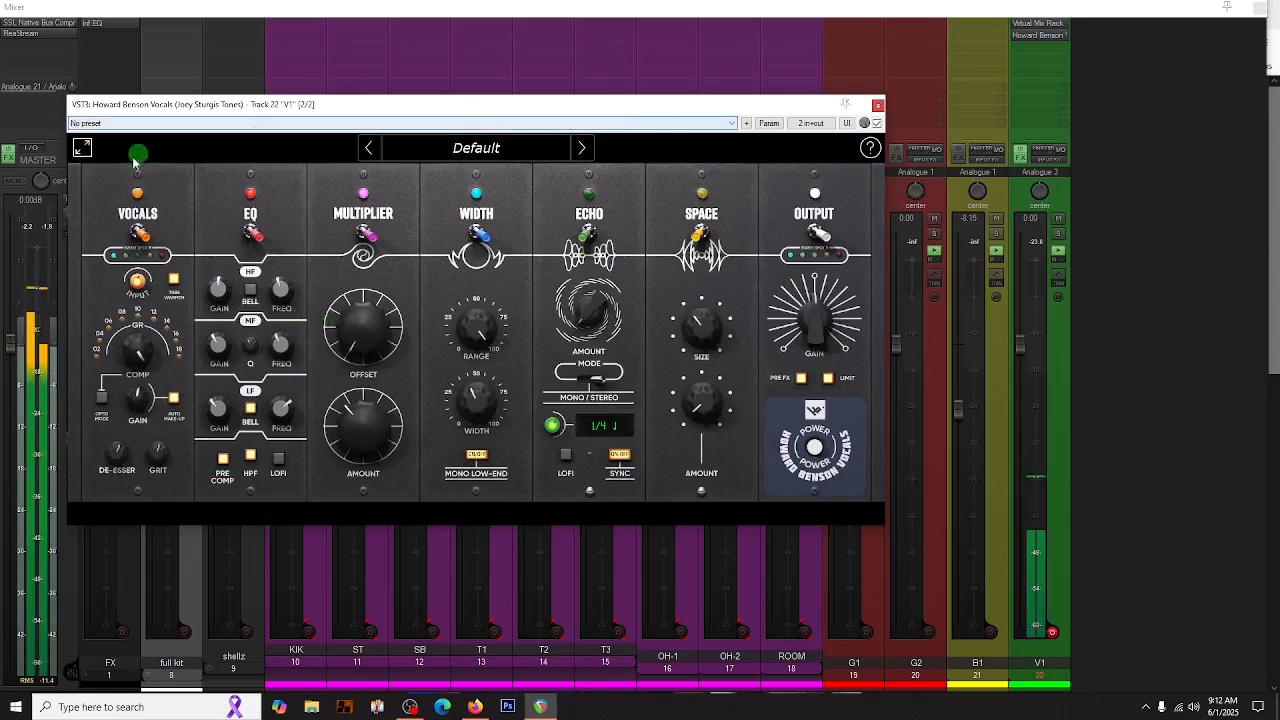
{"action": "key", "text": "Escape"}
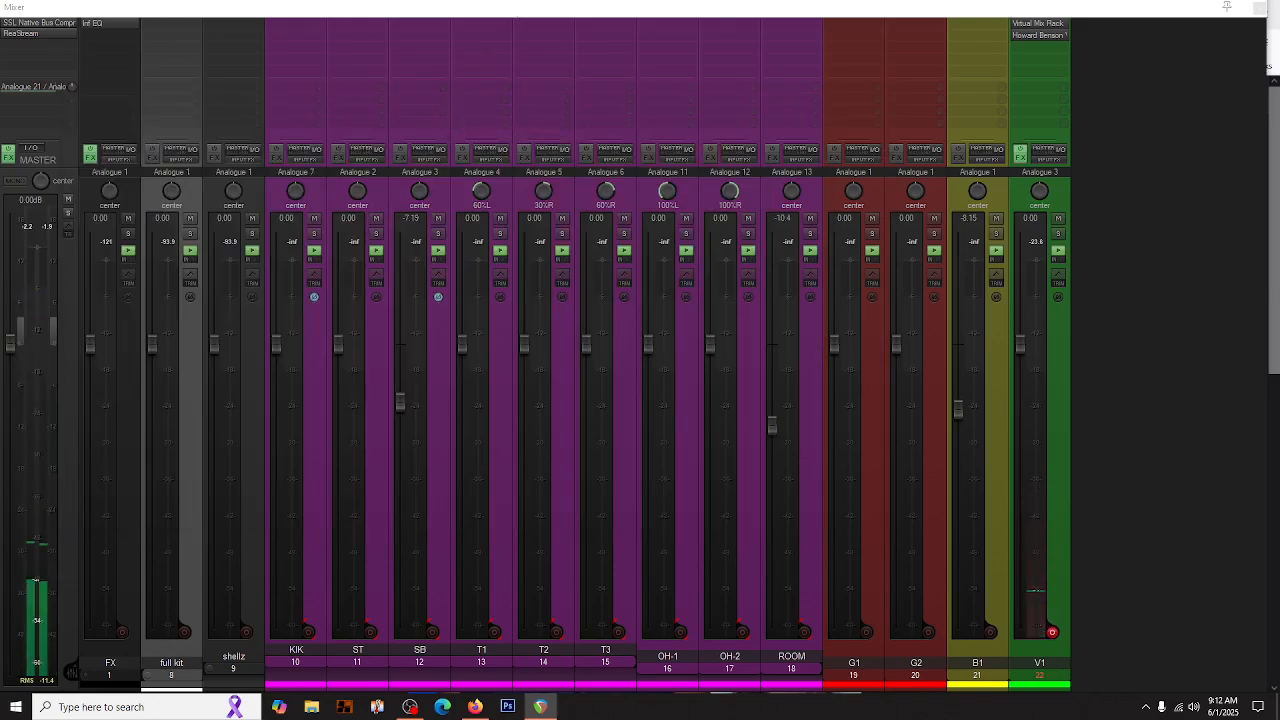
- Review the Virtual Mix Rack modules in the V1 track's effects chain and close the window
{"action": "left_click_drag", "start_coordinate": [303, 0], "coordinate": [283, 43]}
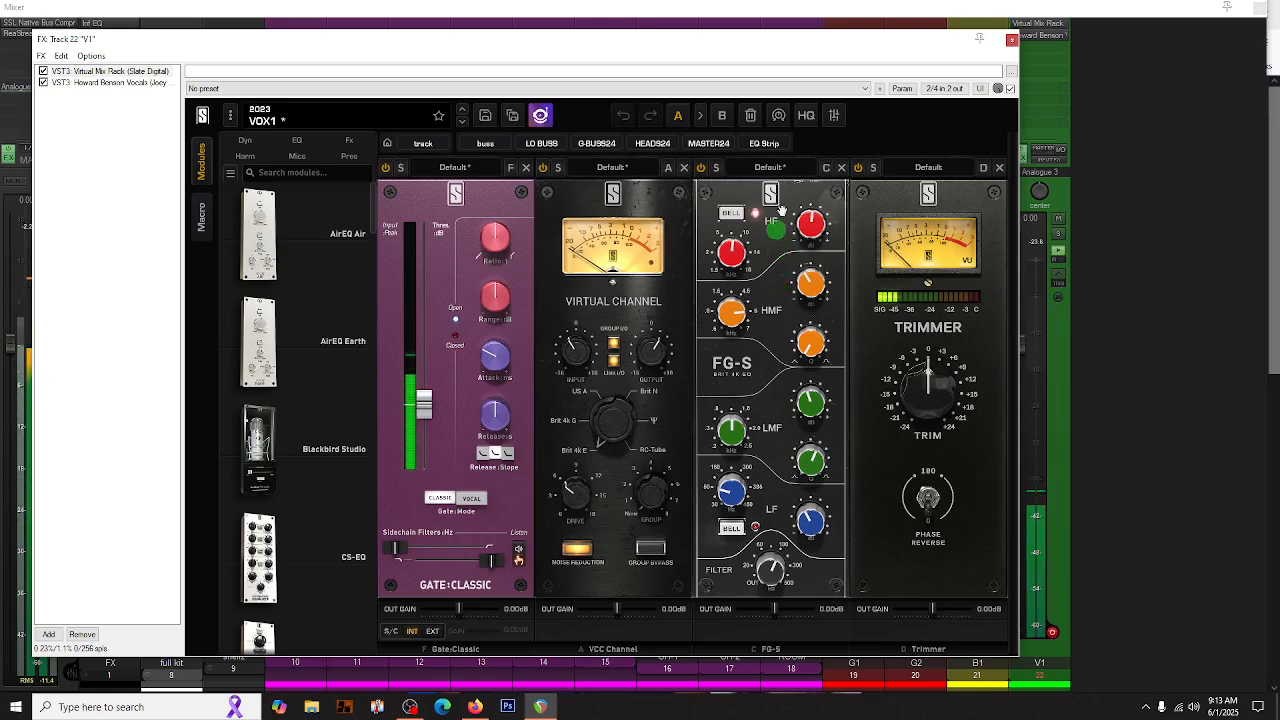
{"action": "left_click", "coordinate": [1011, 40]}
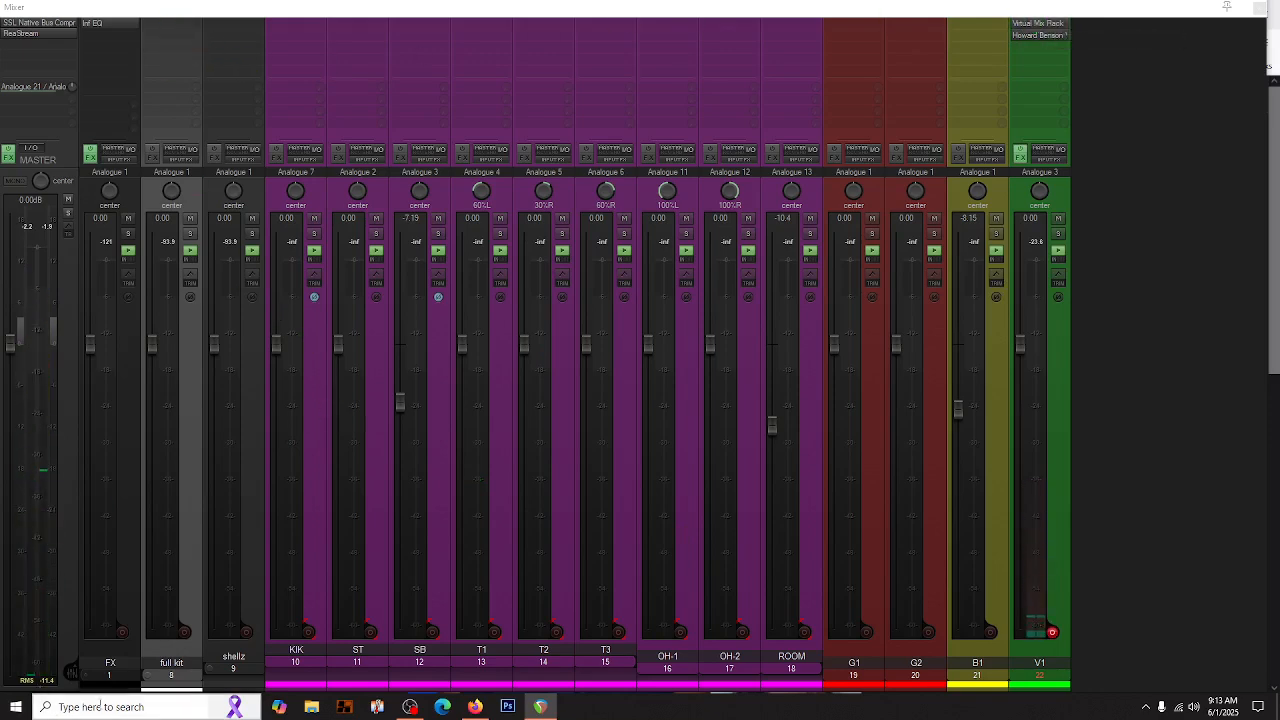
- Expand the FX folder and color its child tracks, PLATE through SAT, black
{"action": "left_click", "coordinate": [86, 675]}
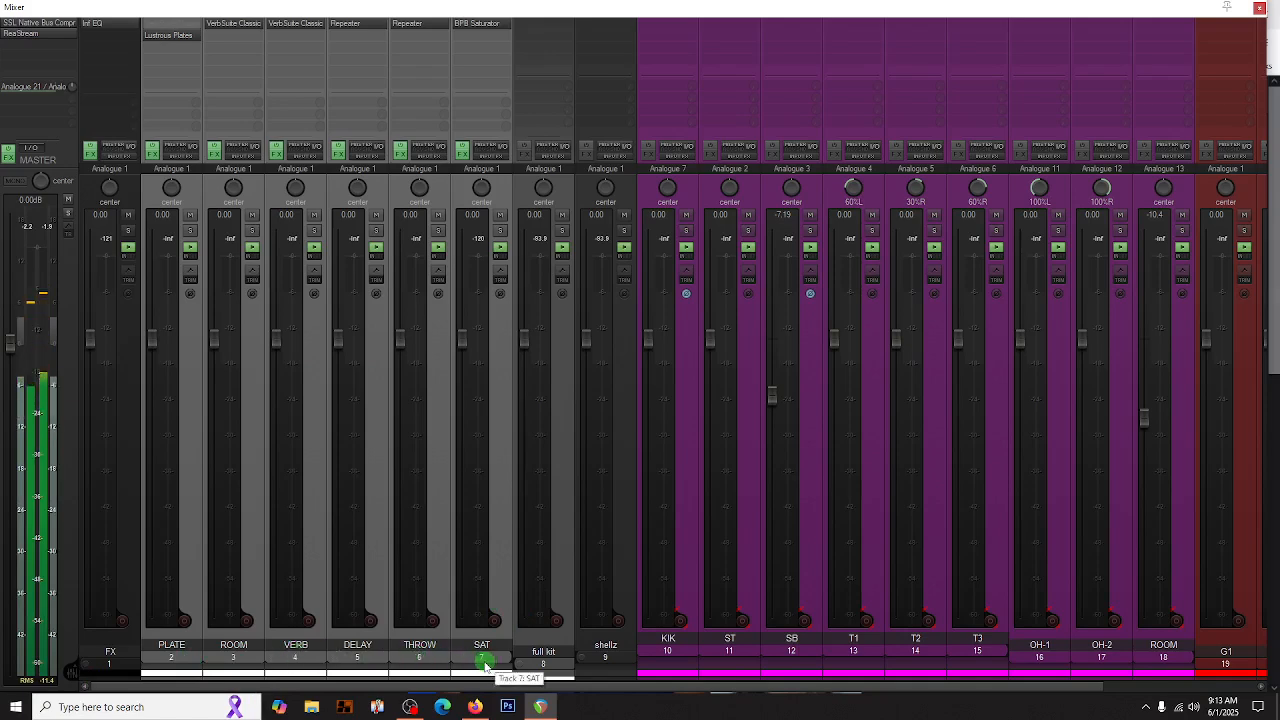
{"action": "left_click", "coordinate": [495, 561]}
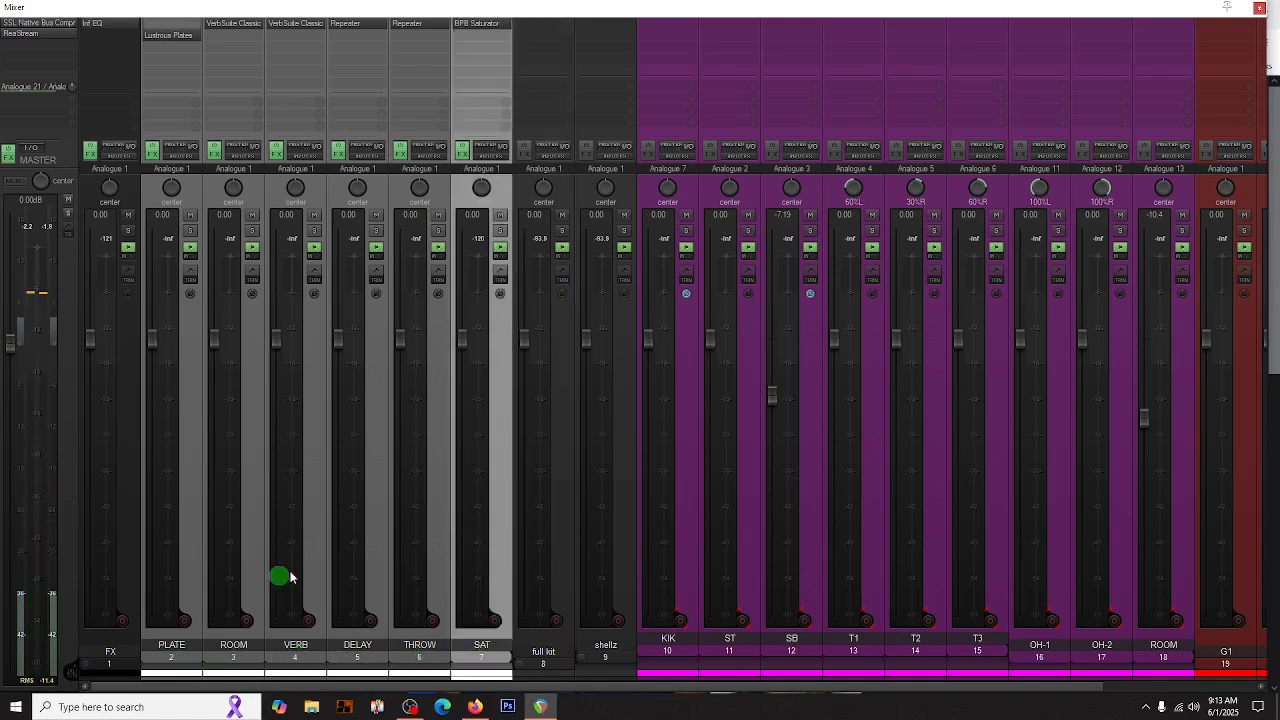
{"action": "left_click", "coordinate": [193, 561]}
{"action": "left_click", "coordinate": [497, 556], "text": "shift"}
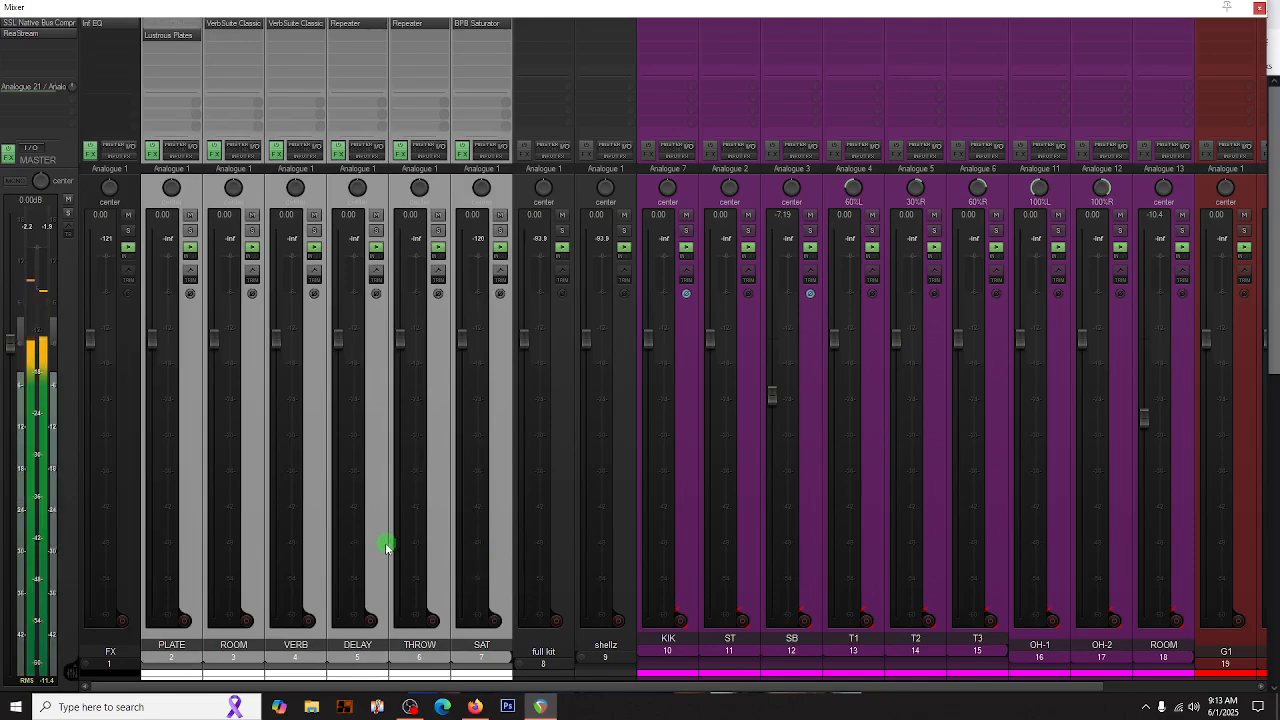
{"action": "left_click", "coordinate": [501, 660]}
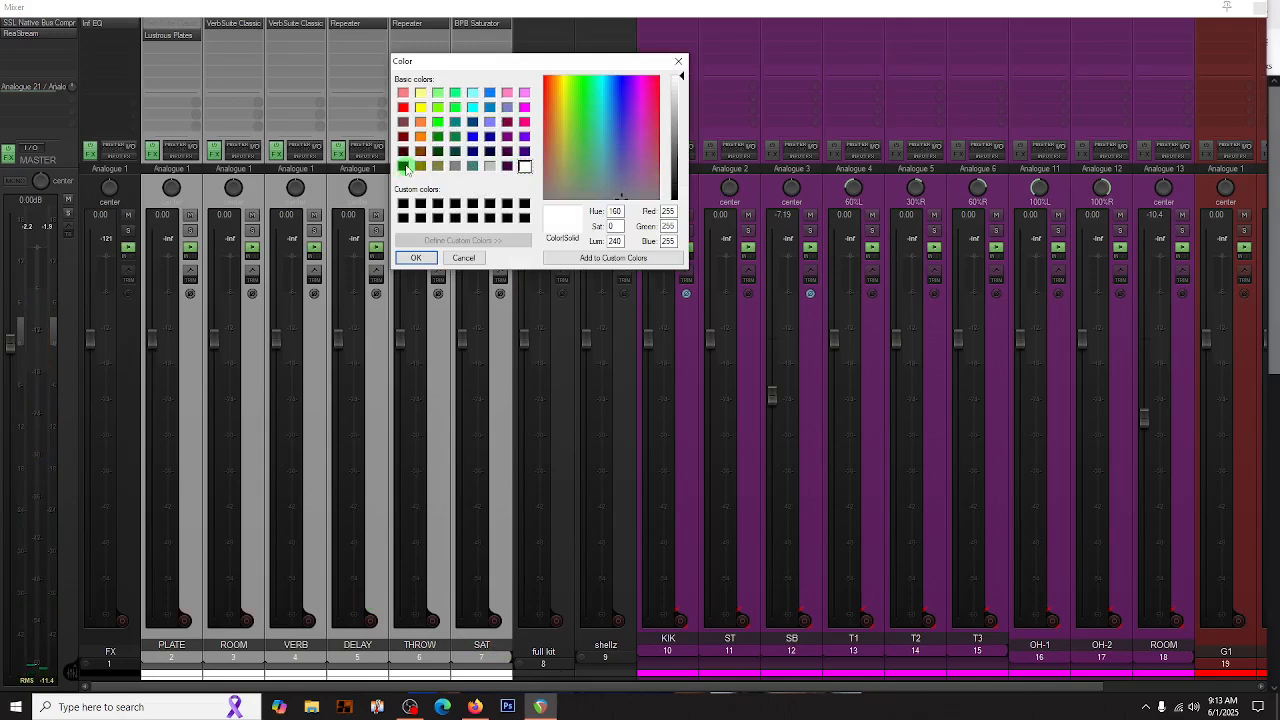
{"action": "left_click", "coordinate": [404, 166]}
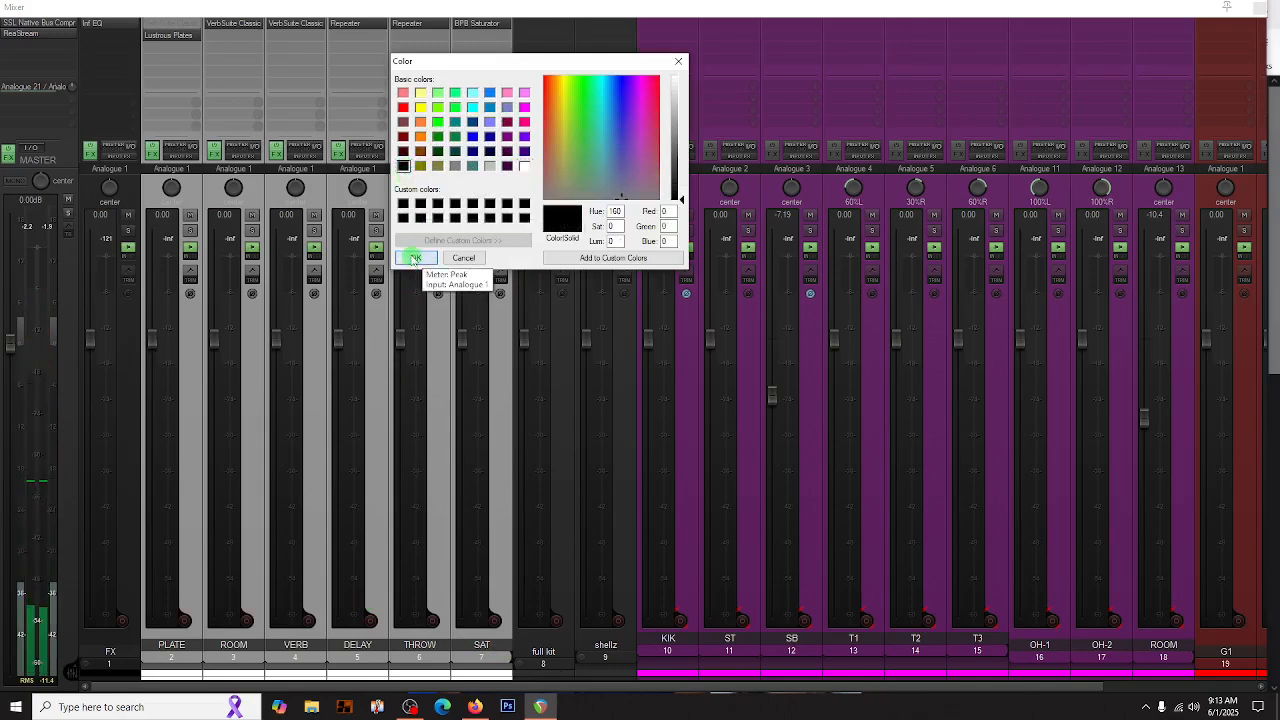
{"action": "left_click", "coordinate": [414, 258]}
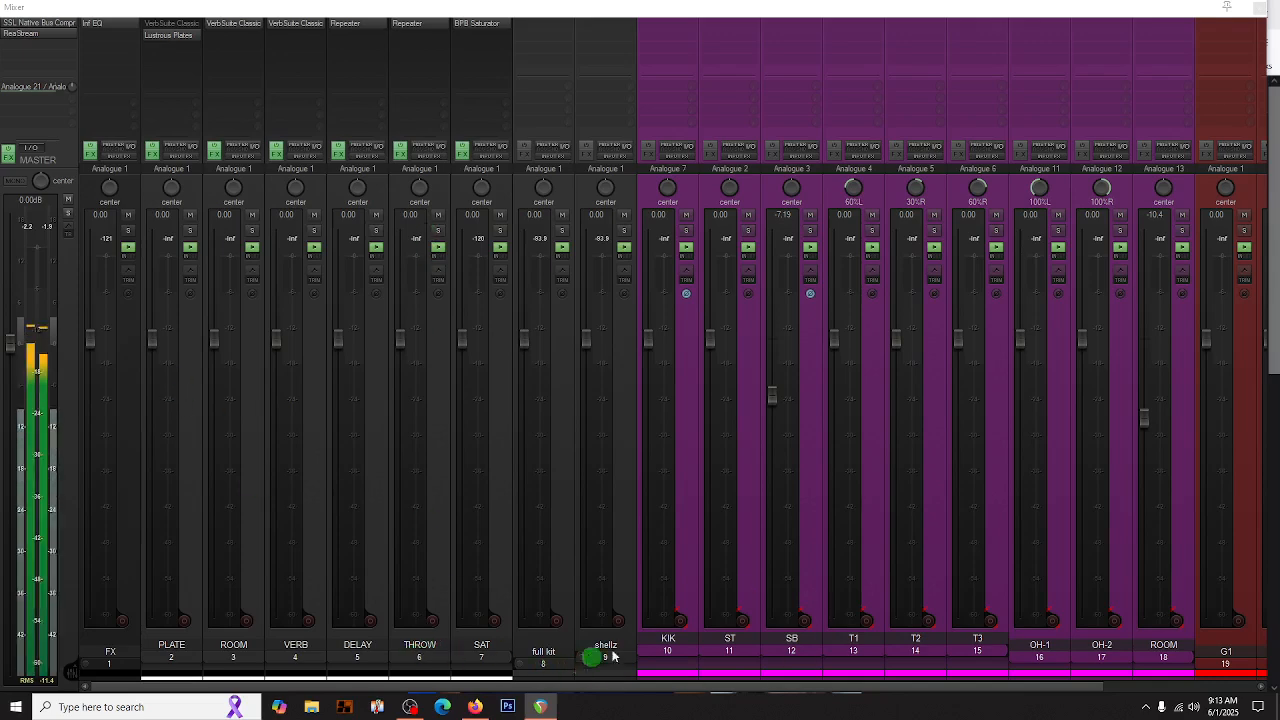
- Color the full kit track magenta and check its folder by collapsing and re-expanding it
{"action": "left_click", "coordinate": [564, 572]}
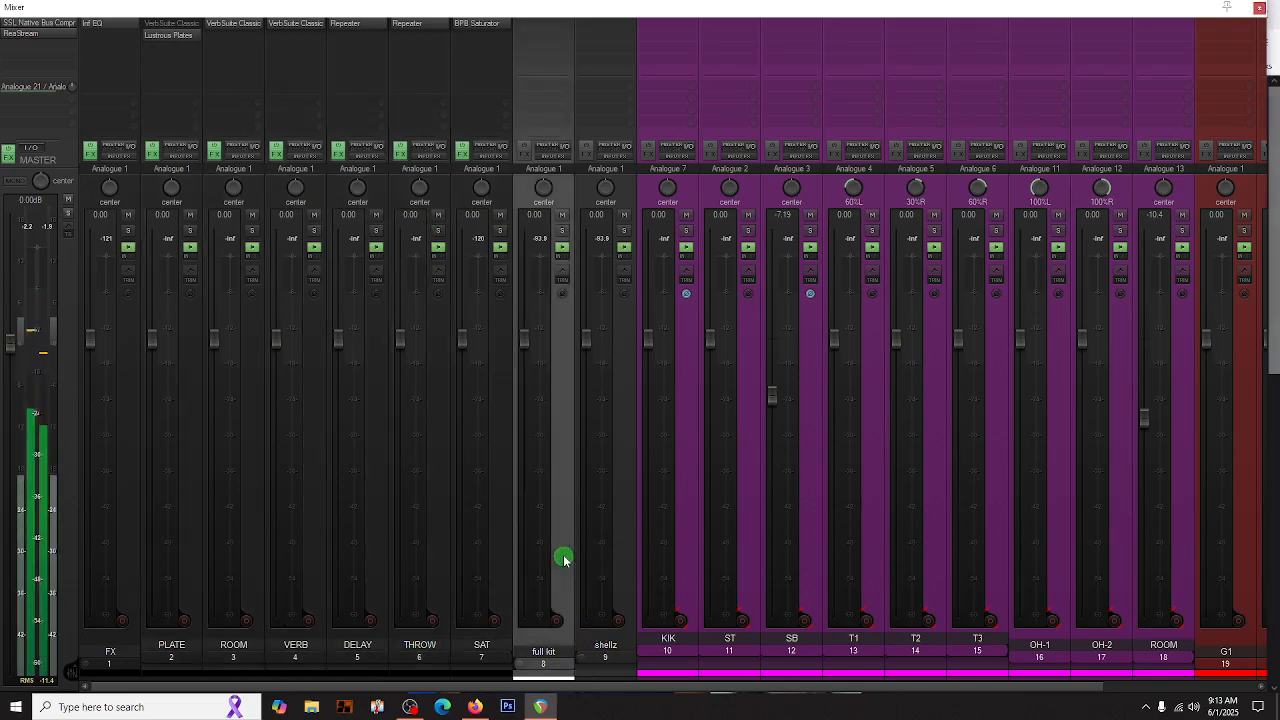
{"action": "key", "text": "shift+c"}
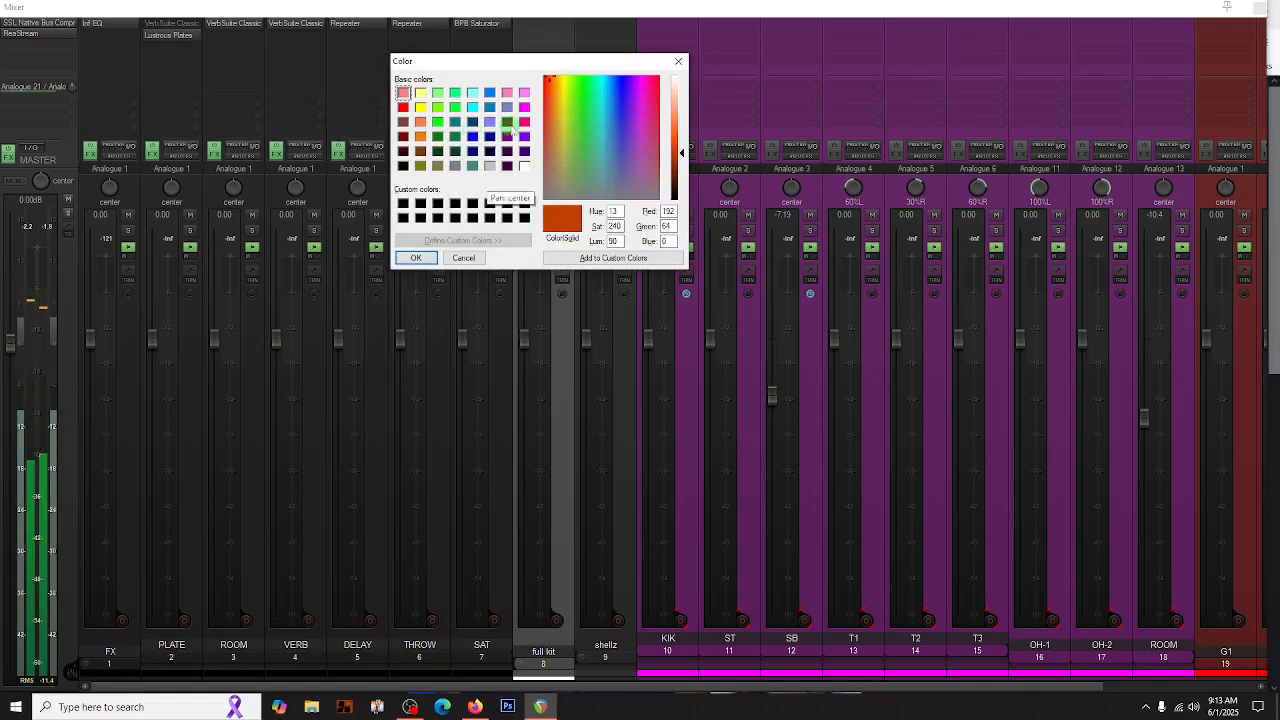
{"action": "left_click", "coordinate": [524, 106]}
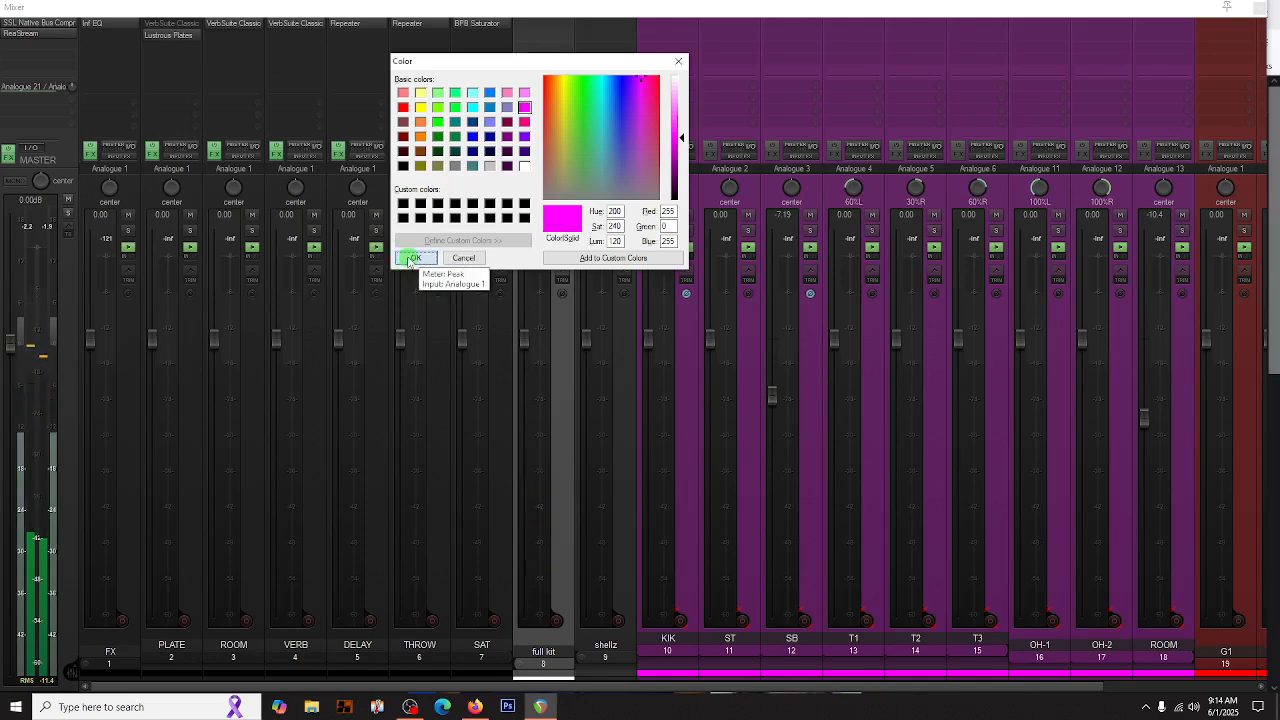
{"action": "left_click", "coordinate": [412, 258]}
{"action": "left_click", "coordinate": [521, 670]}
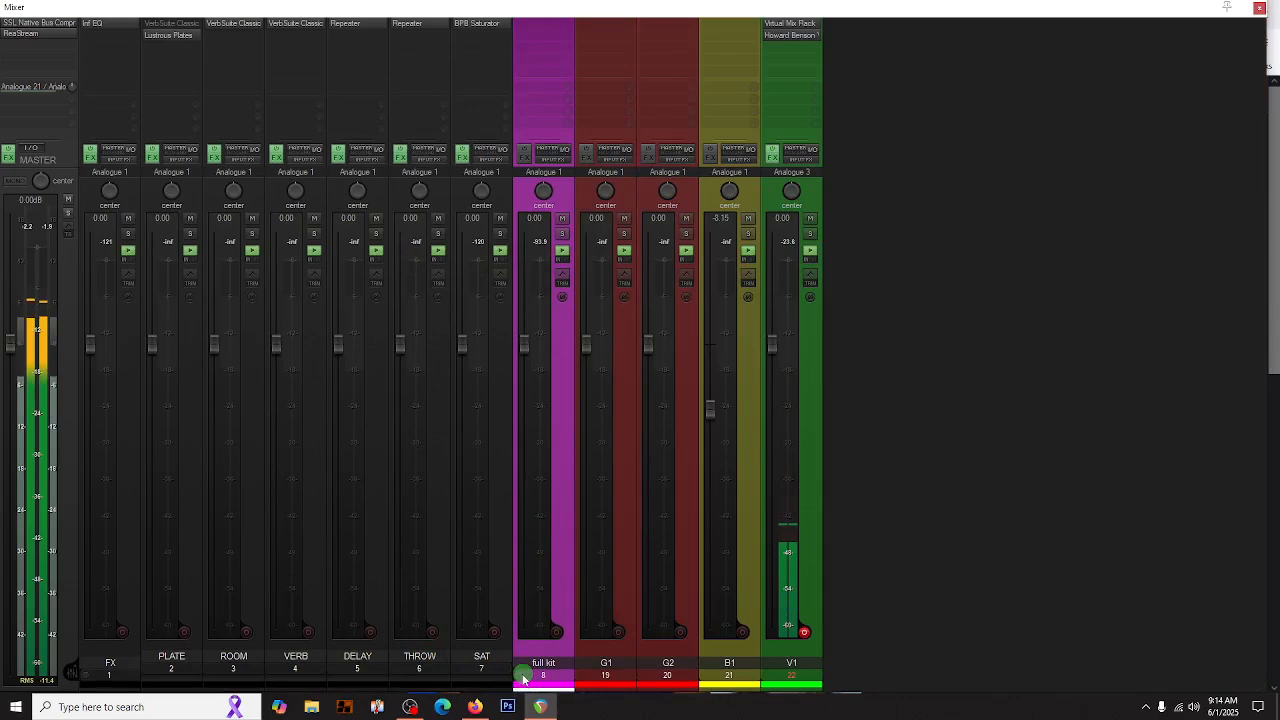
{"action": "left_click", "coordinate": [507, 685]}
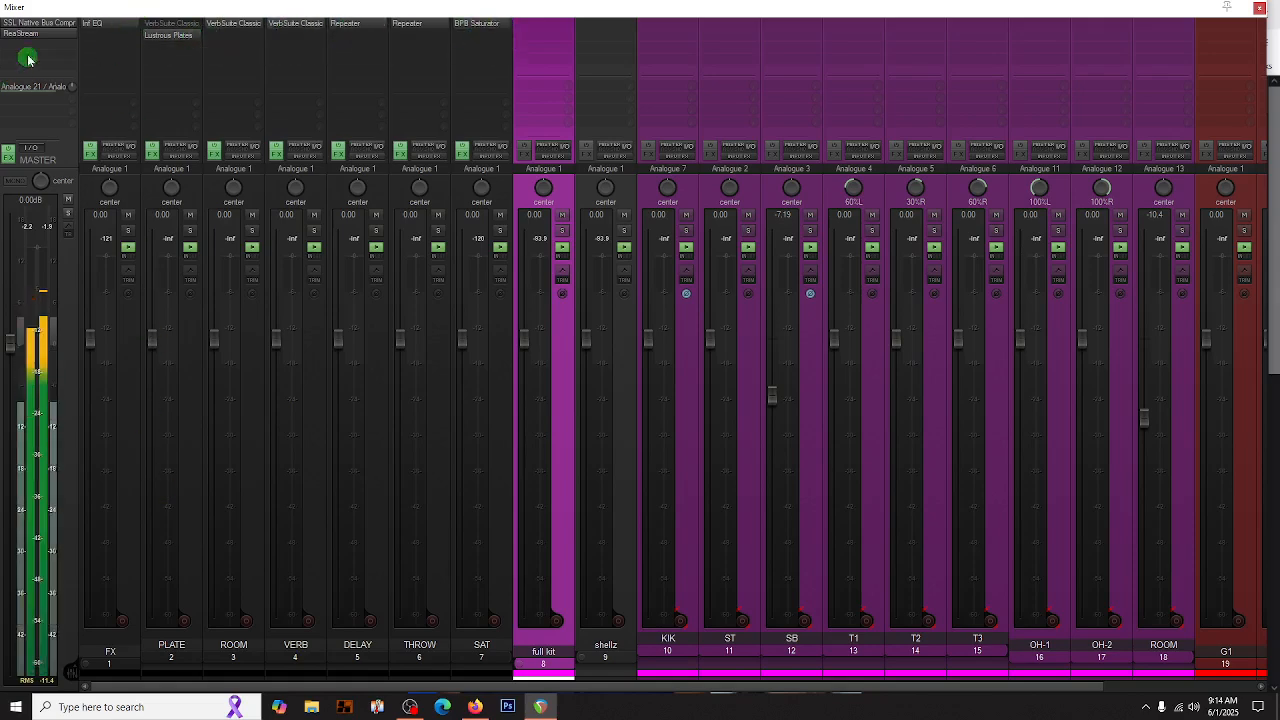
- Examine the low-cut and high-cut bands of the FX track's Infinity EQ 2, close it, and collapse the FX folder
{"action": "left_click", "coordinate": [93, 25]}
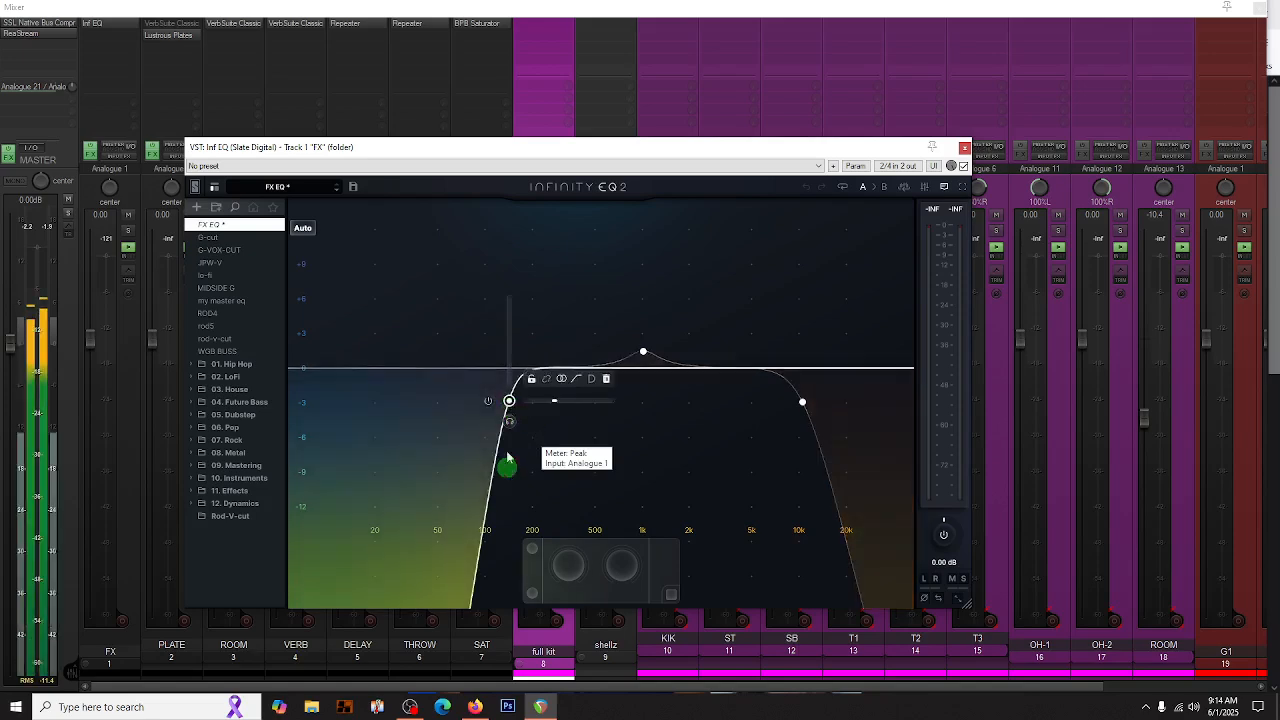
{"action": "left_click", "coordinate": [508, 402]}
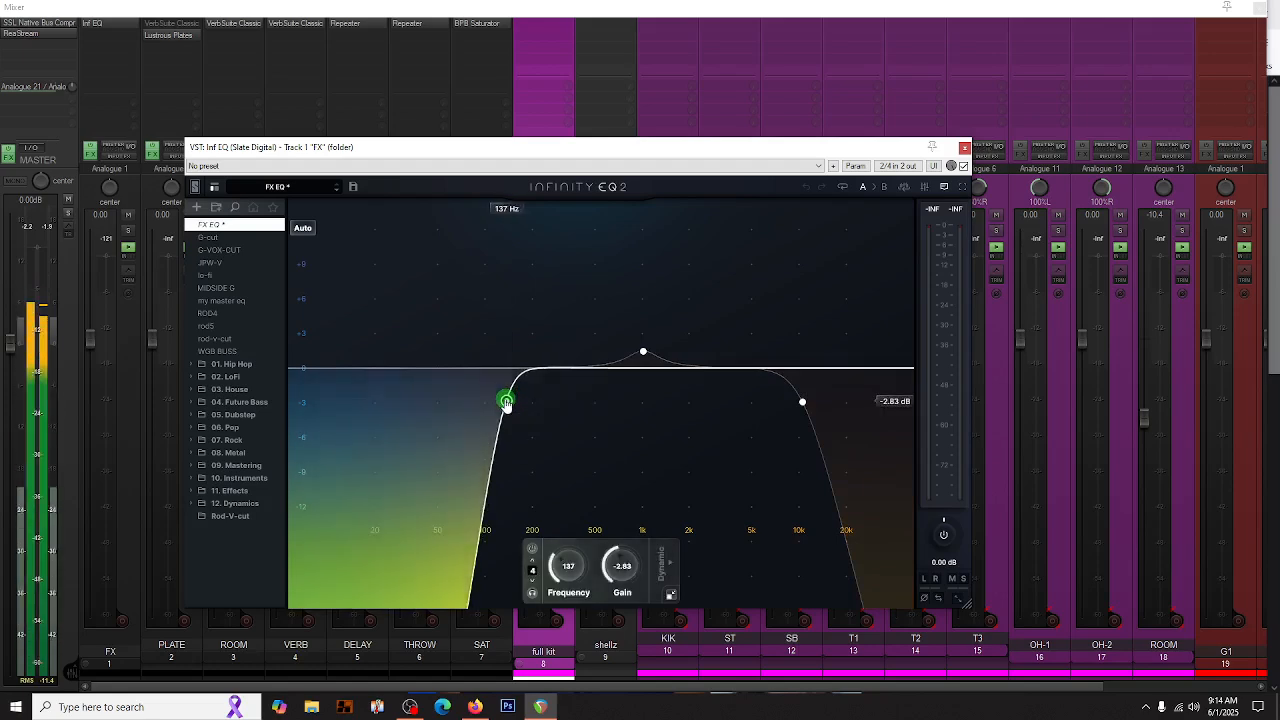
{"action": "left_click", "coordinate": [804, 410]}
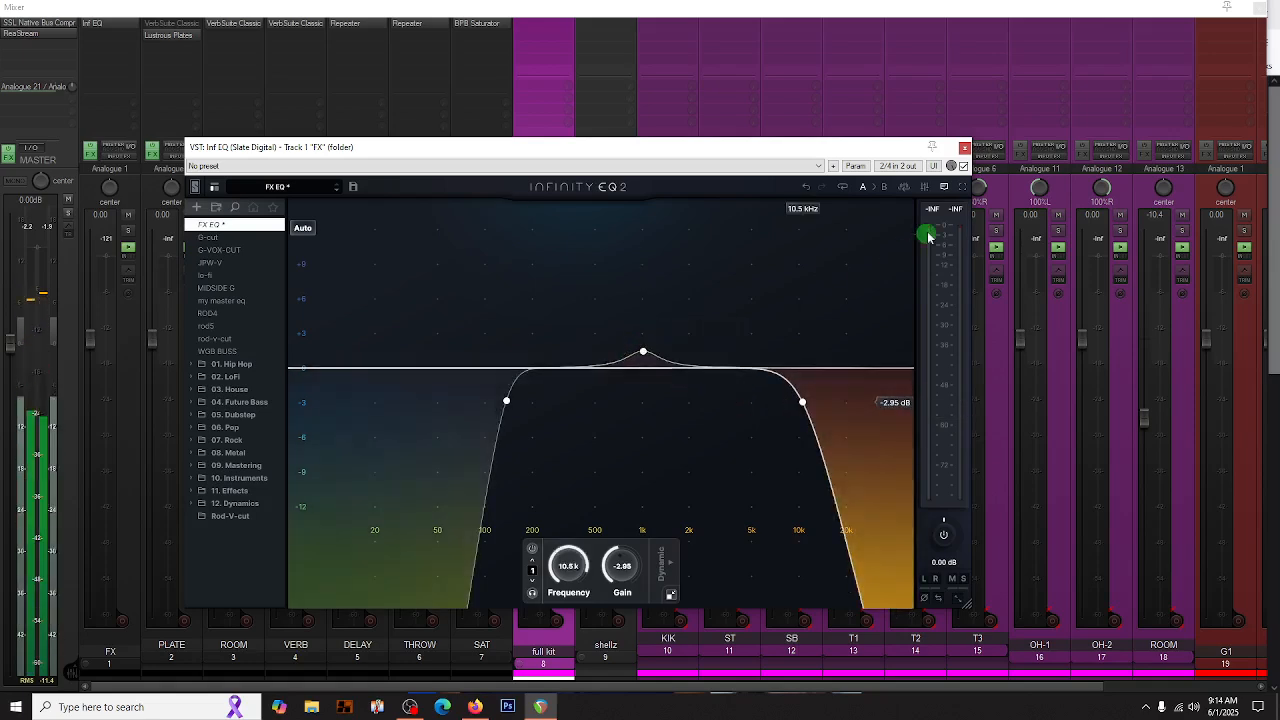
{"action": "left_click", "coordinate": [964, 147]}
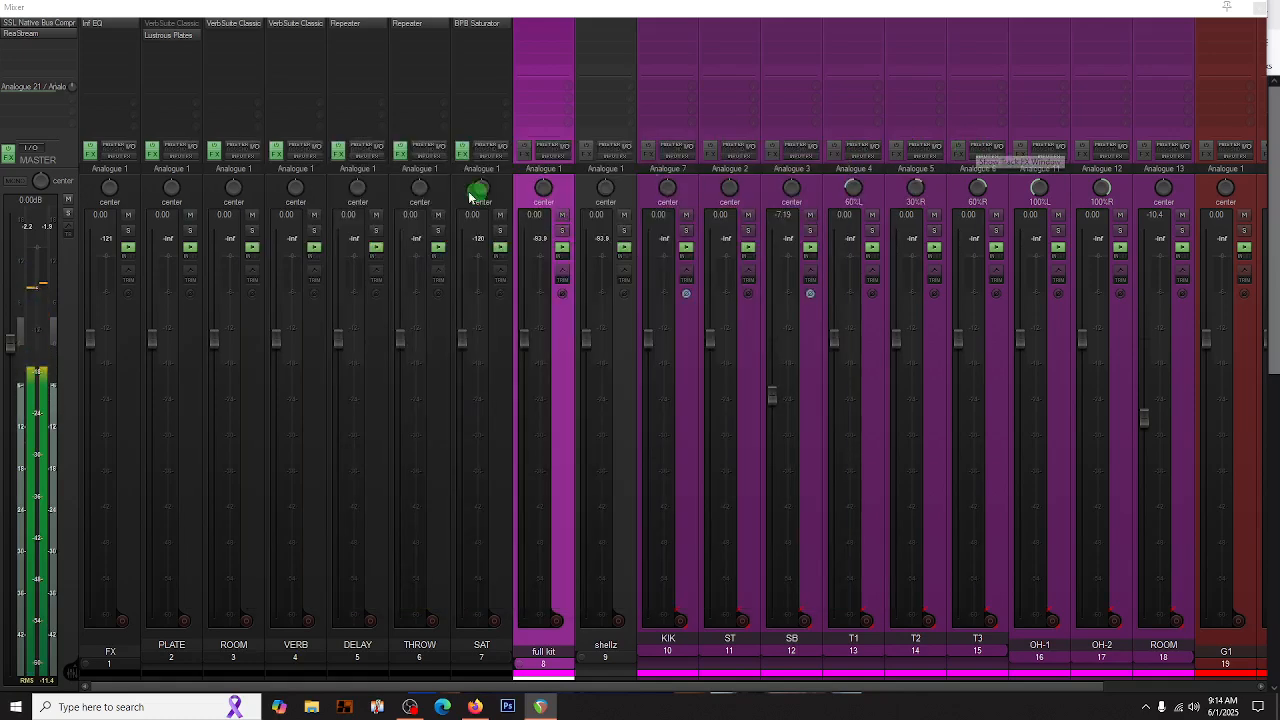
{"action": "left_click", "coordinate": [89, 668]}
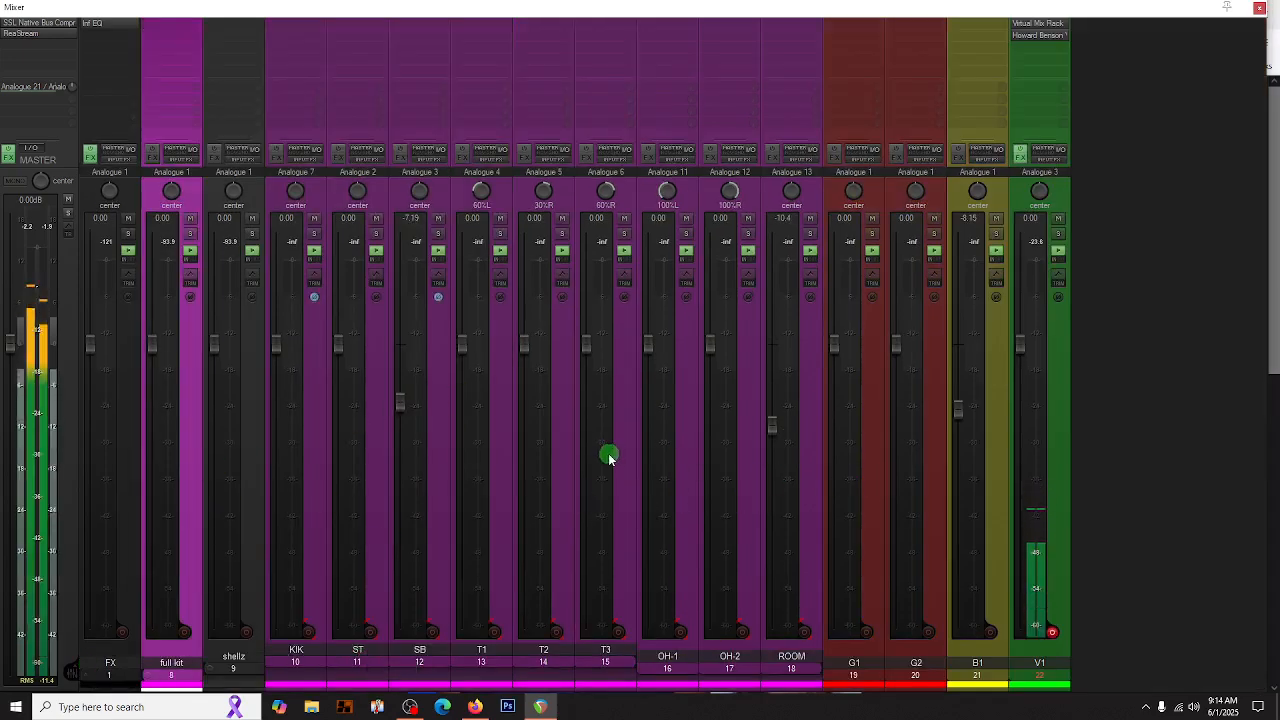
- Go through the G1, G2 and B1 tracks one after another to review them
{"action": "left_click", "coordinate": [872, 450]}
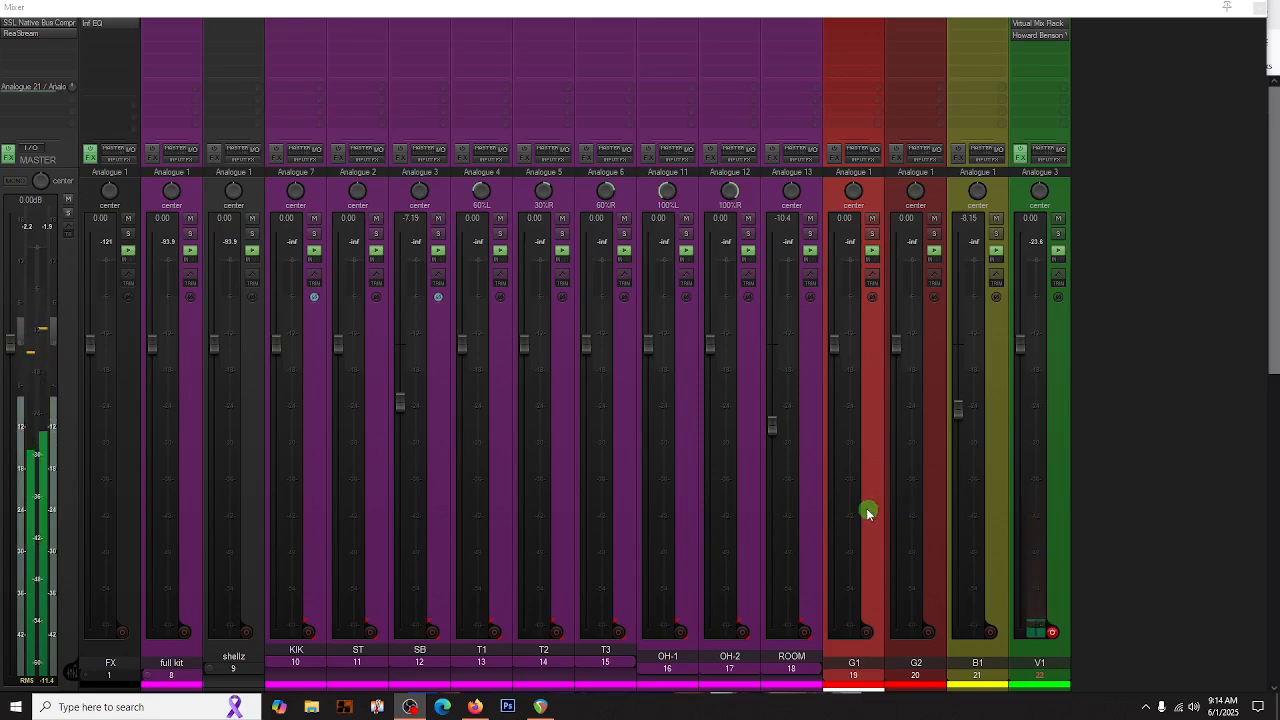
{"action": "left_click", "coordinate": [927, 509]}
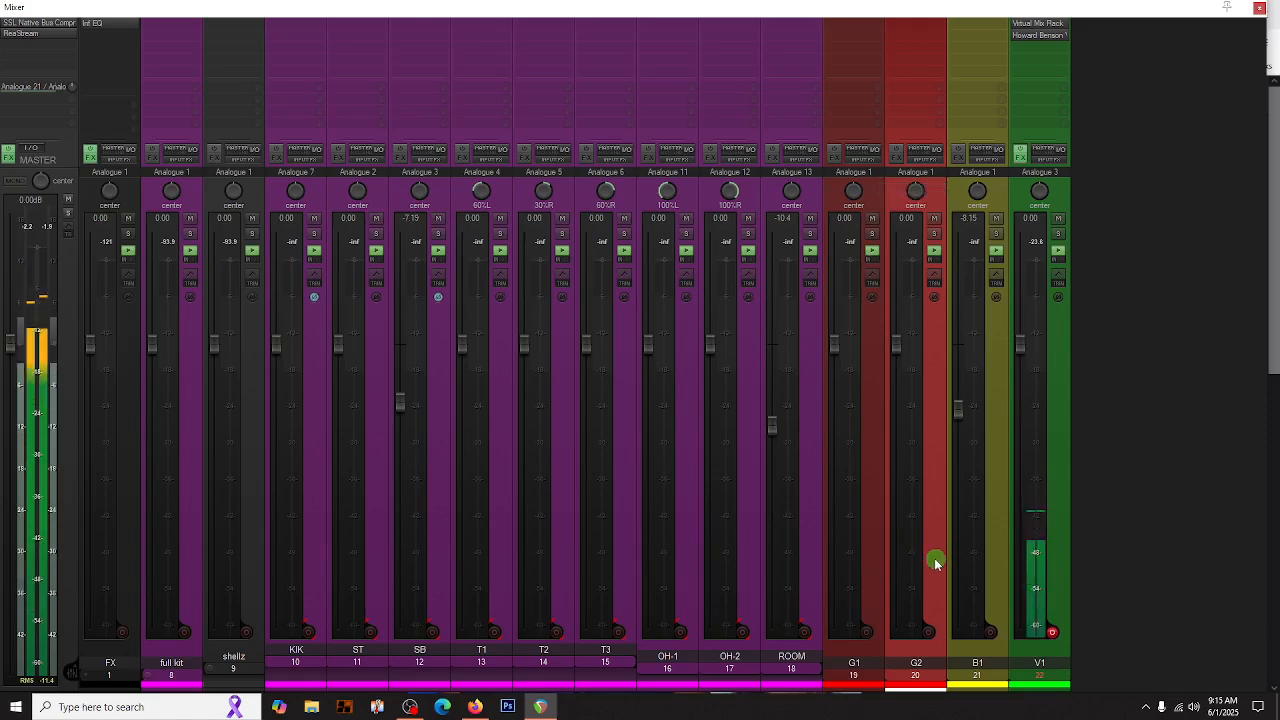
{"action": "left_click", "coordinate": [997, 523]}
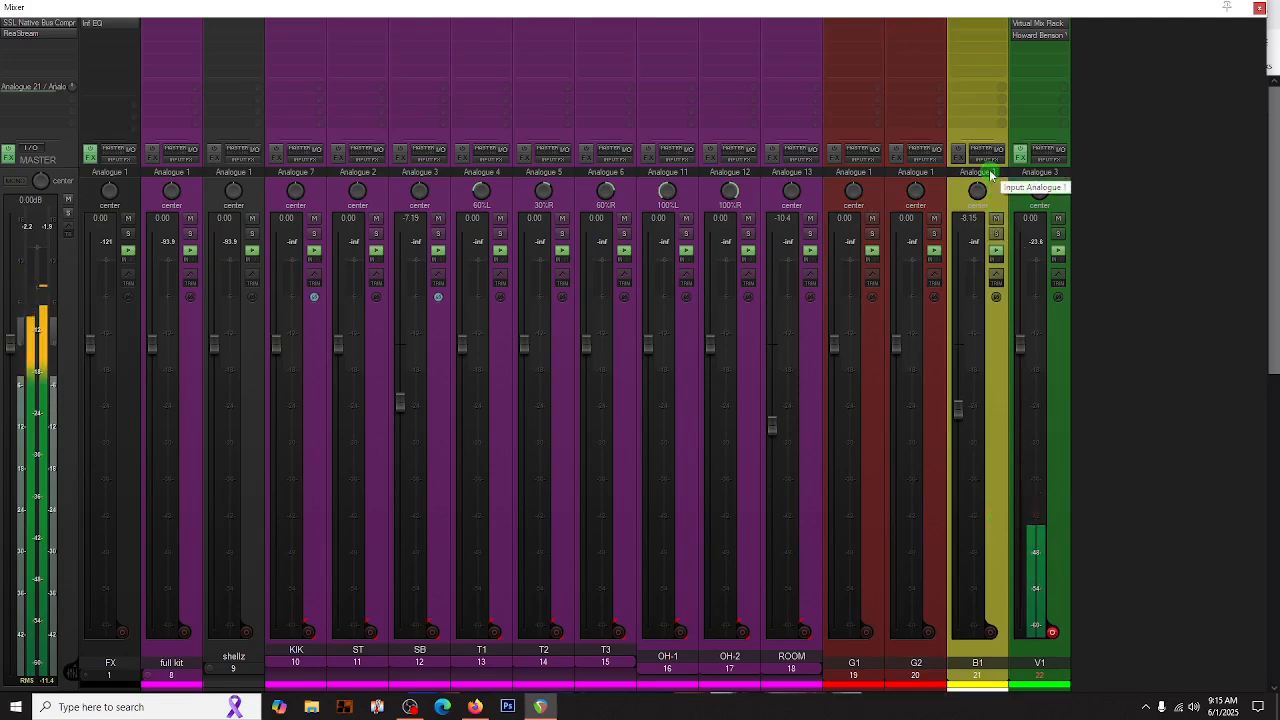
- Duplicate the V1 vocal track and disarm recording on the duplicate
{"action": "left_click", "coordinate": [1062, 406]}
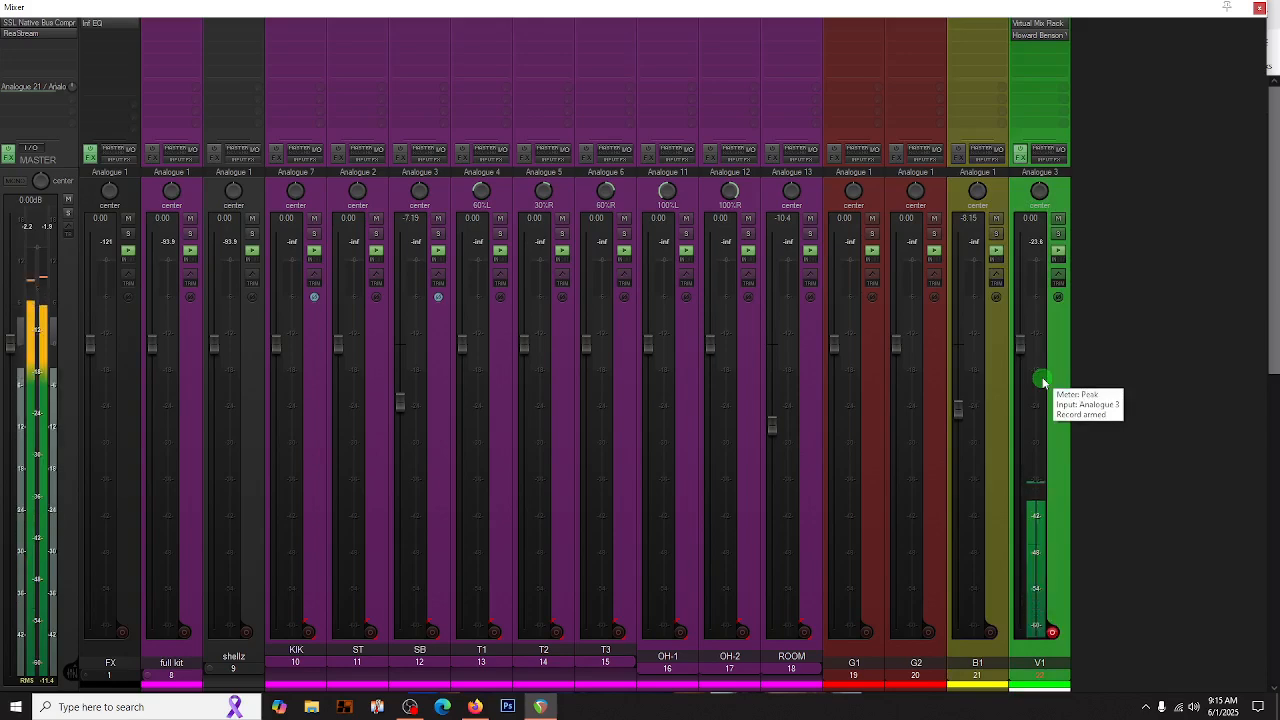
{"action": "right_click", "coordinate": [1064, 364]}
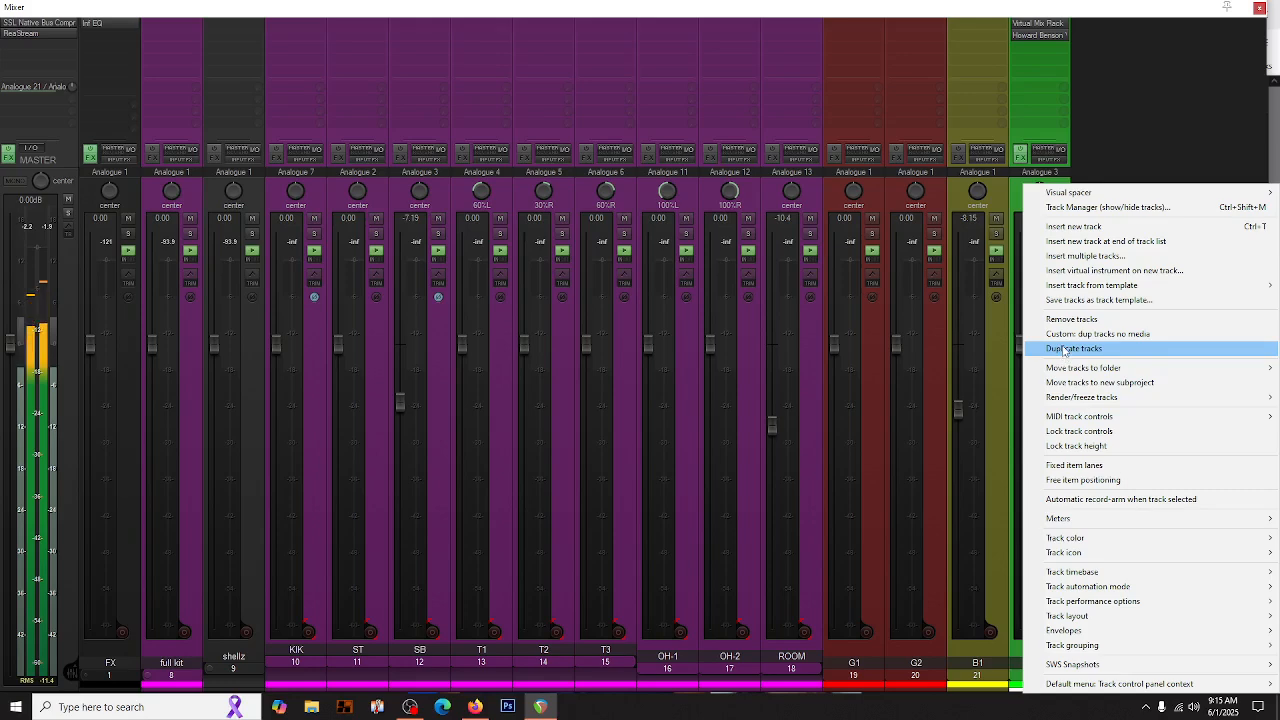
{"action": "left_click", "coordinate": [1063, 348]}
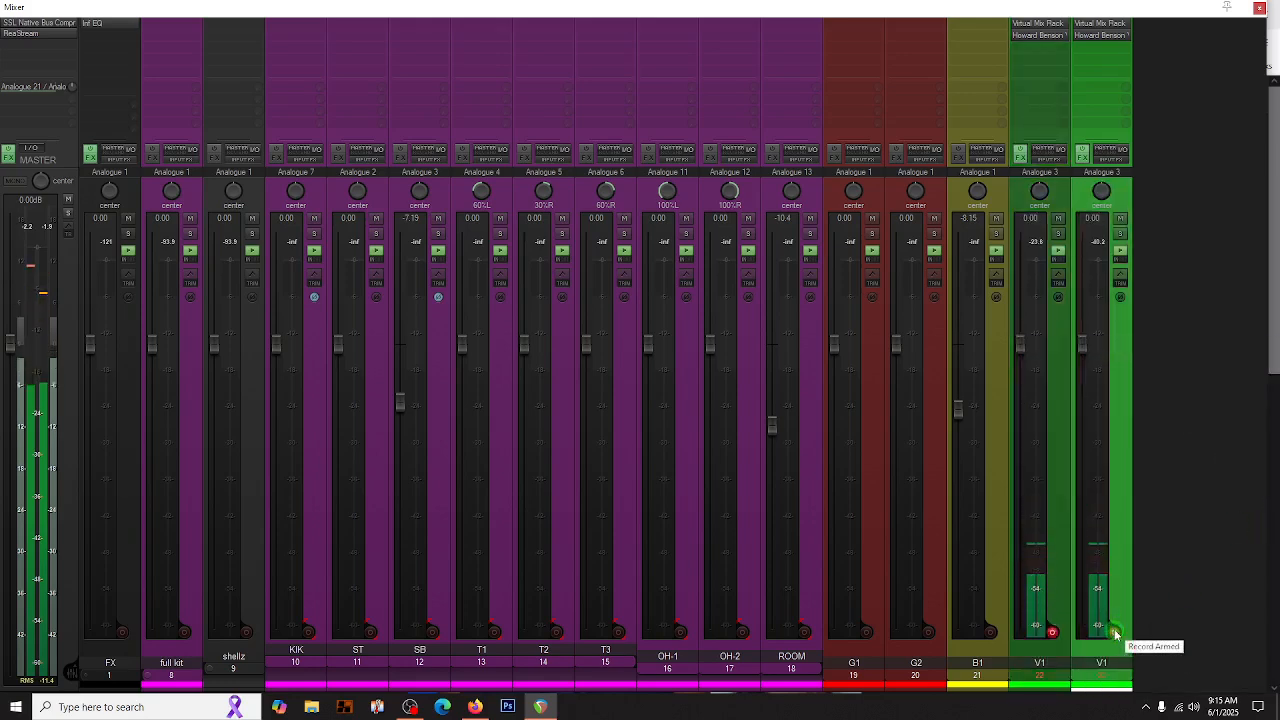
{"action": "left_click", "coordinate": [1115, 633]}
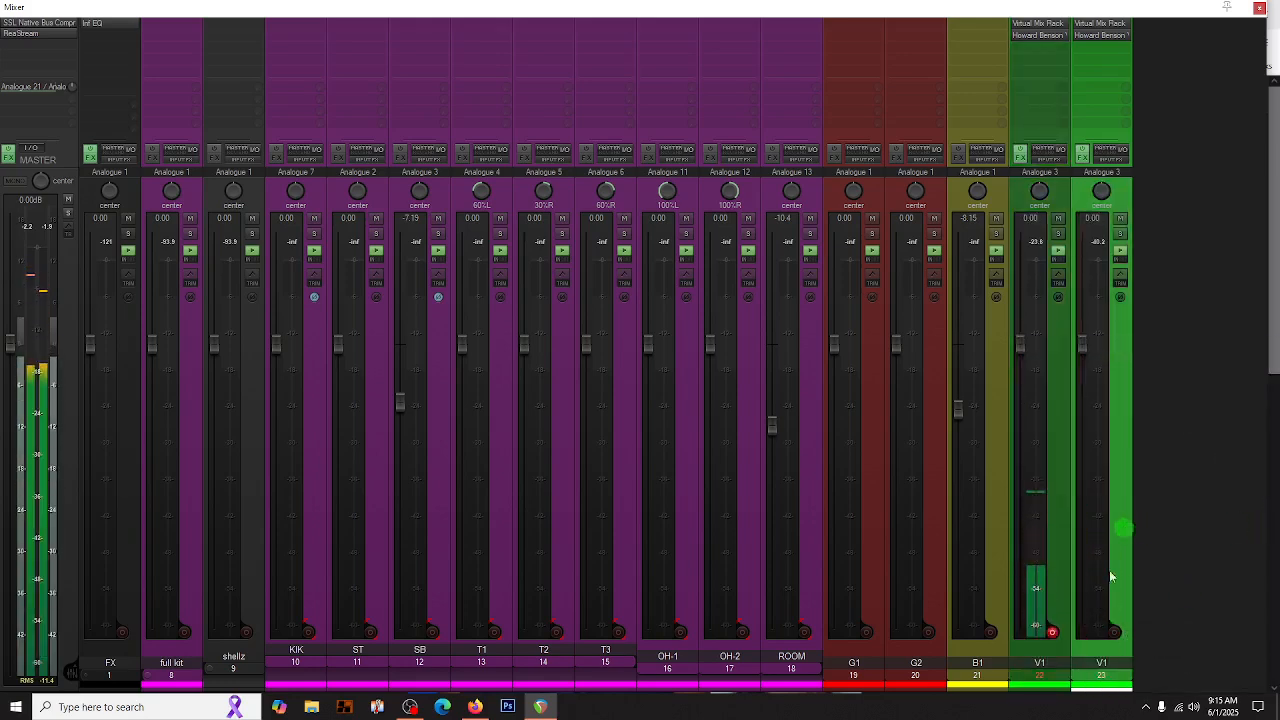
- Rename the duplicated vocal track as V2
{"action": "double_click", "coordinate": [1102, 663]}
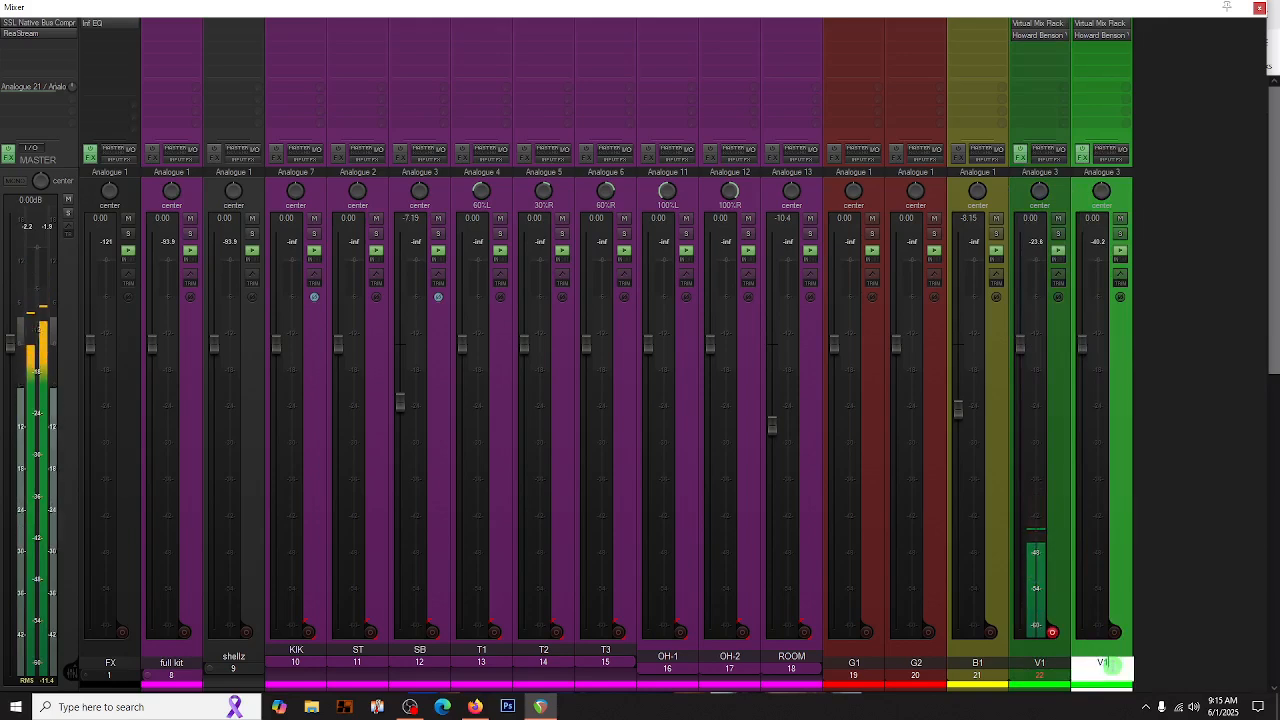
{"action": "type", "text": "V2"}
{"action": "key", "text": "Return"}
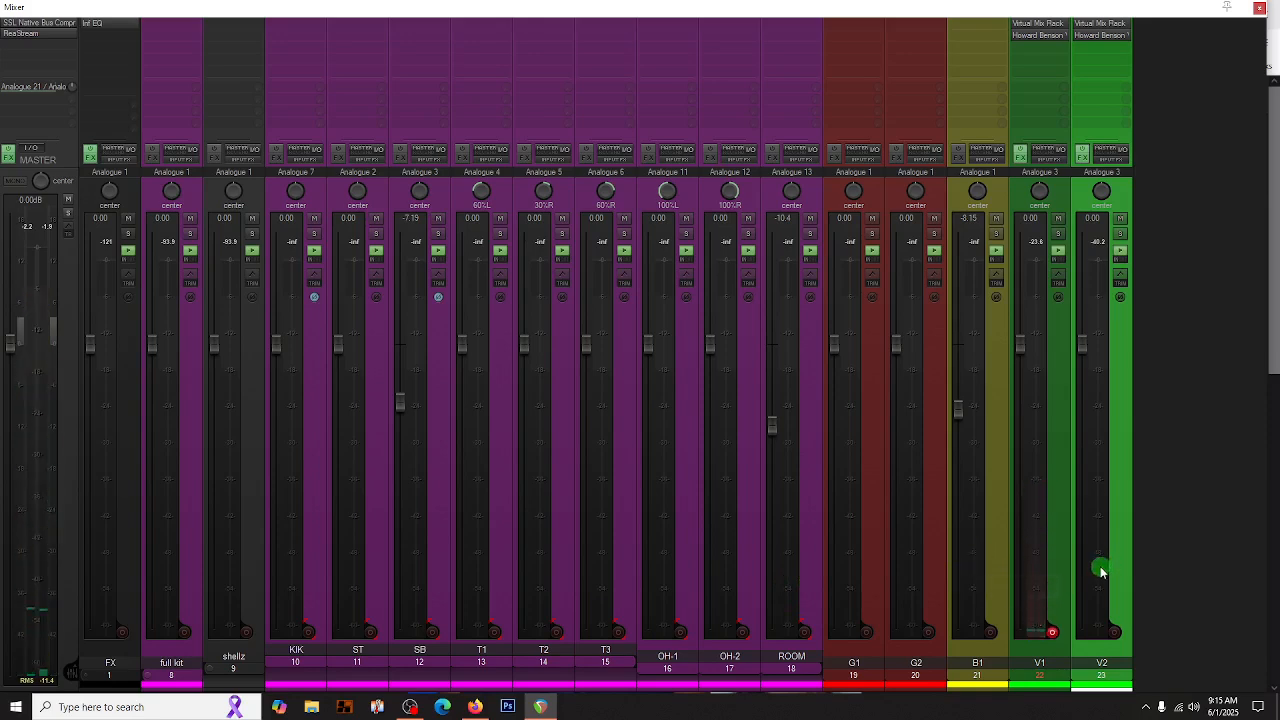
- Add a new track after V2 and name it synth1
{"action": "double_click", "coordinate": [1167, 562]}
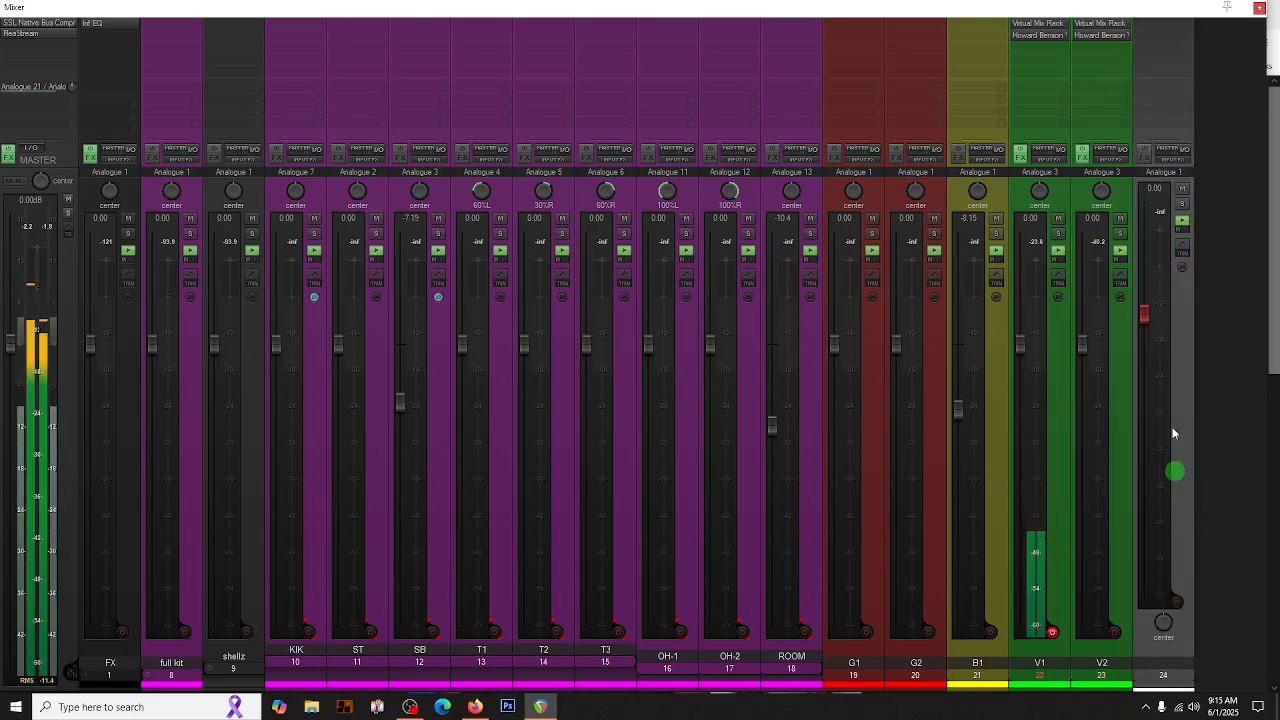
{"action": "double_click", "coordinate": [1158, 670]}
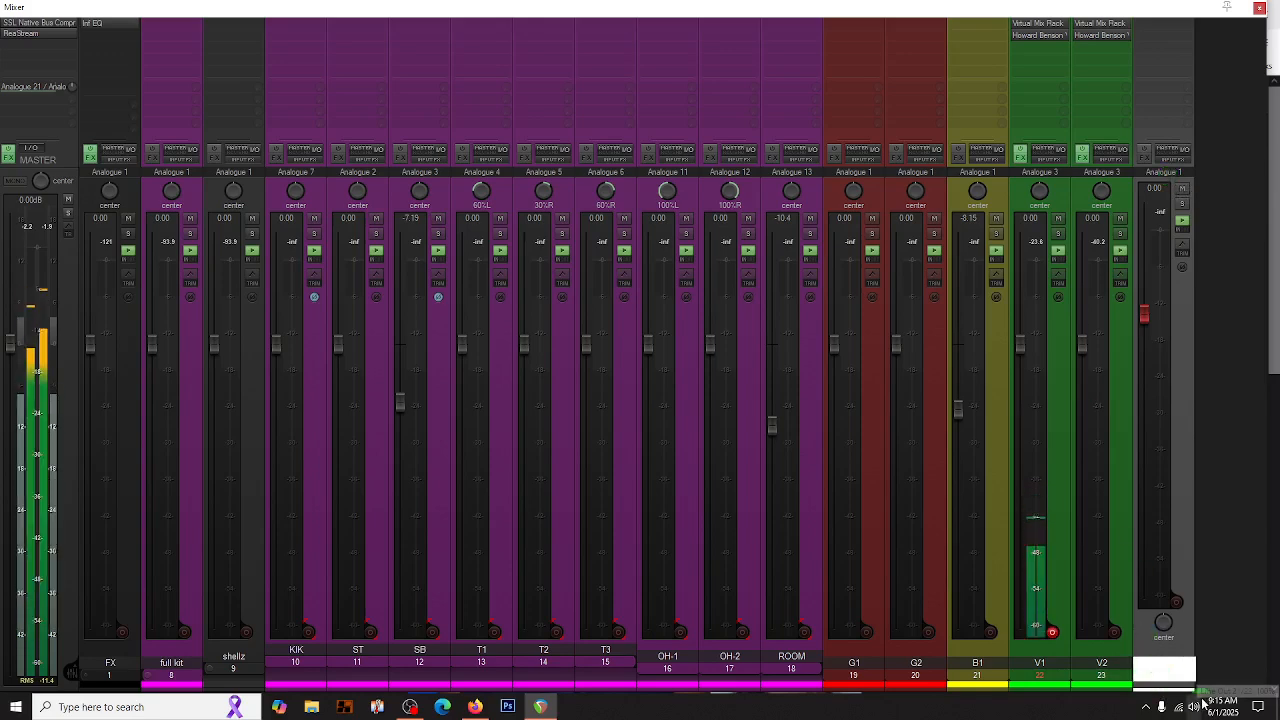
{"action": "type", "text": "synth1"}
{"action": "key", "text": "Return"}
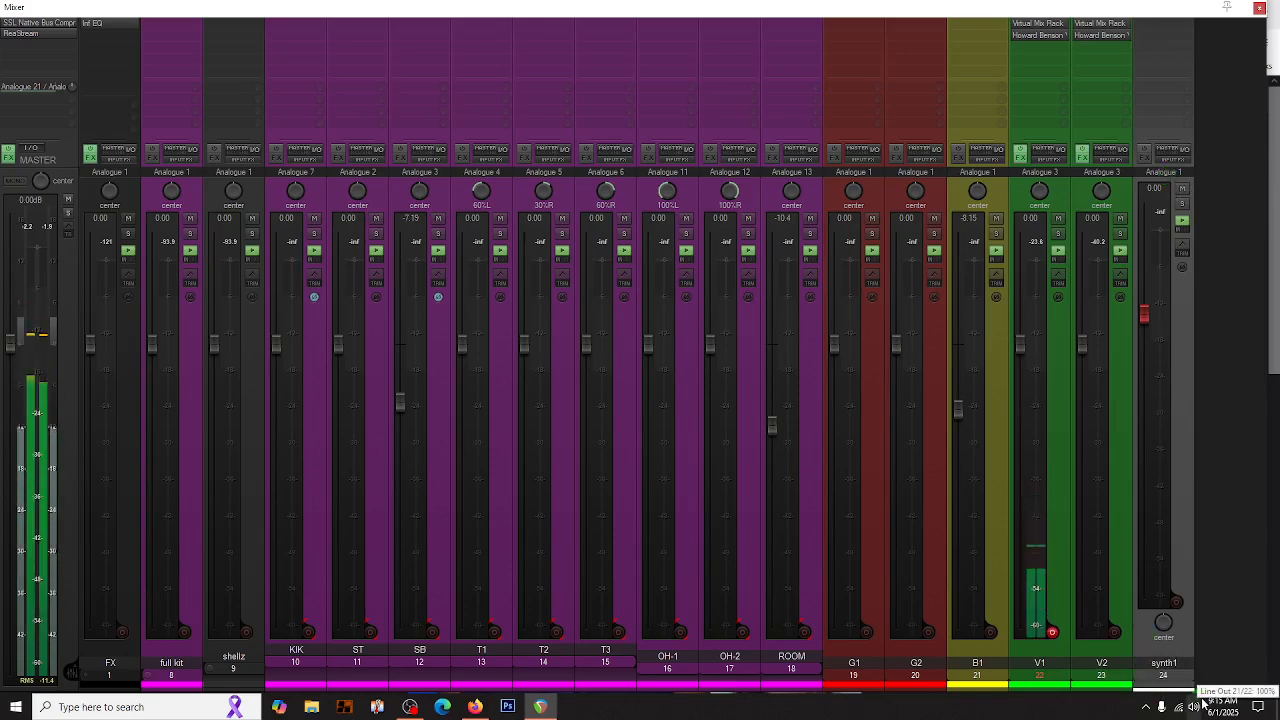
- Set the synth1 track's input to MIDI from the MPK mini 3 and arm the track for recording
{"action": "left_click", "coordinate": [1165, 172]}
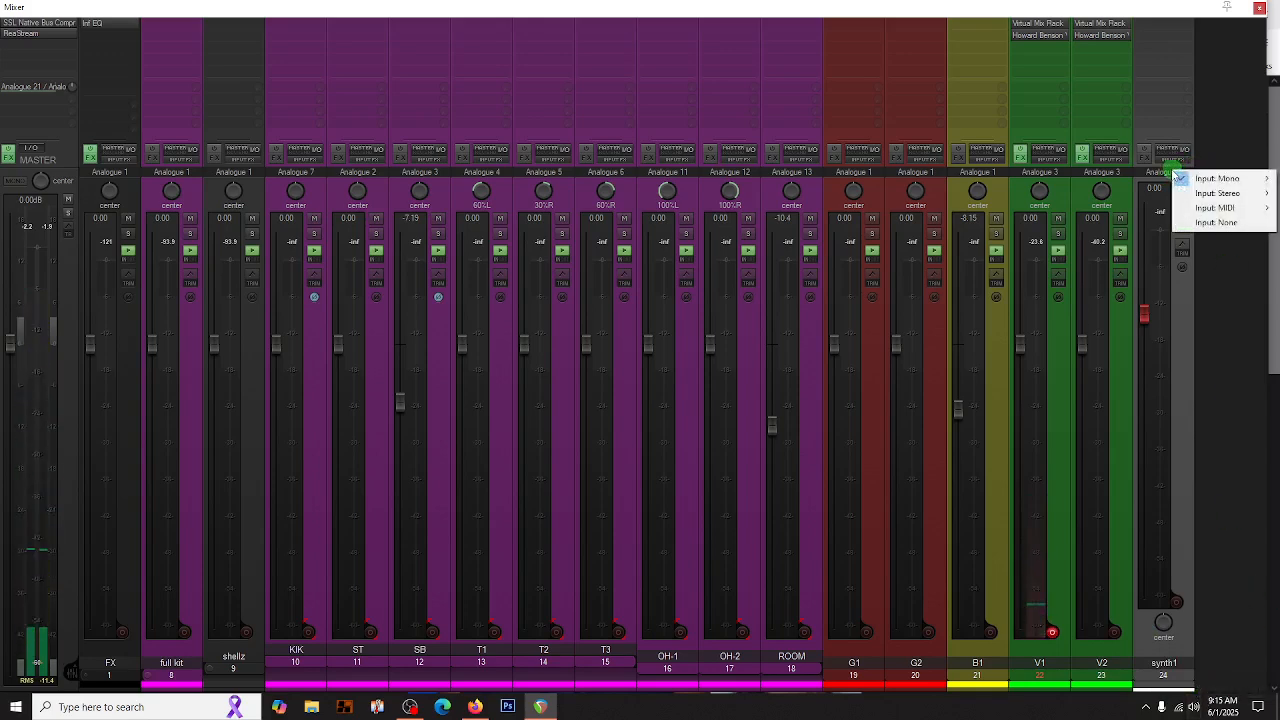
{"action": "mouse_move", "coordinate": [1213, 208]}
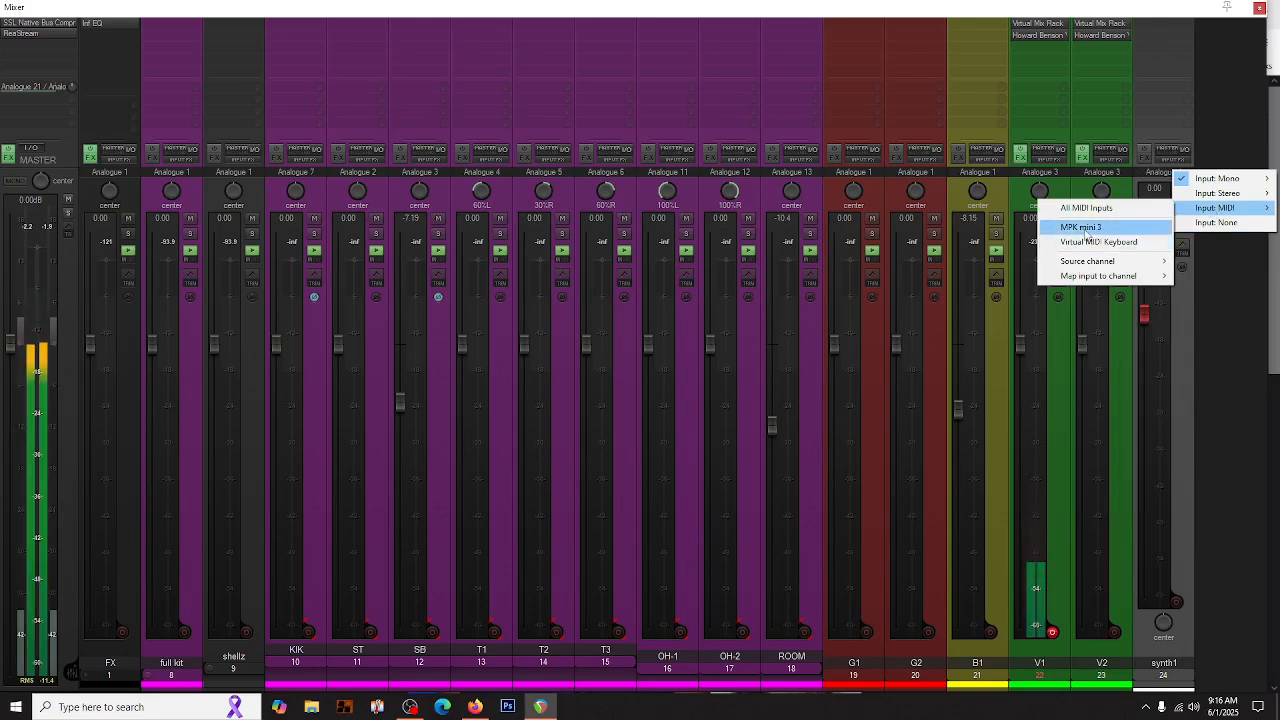
{"action": "left_click", "coordinate": [1081, 227]}
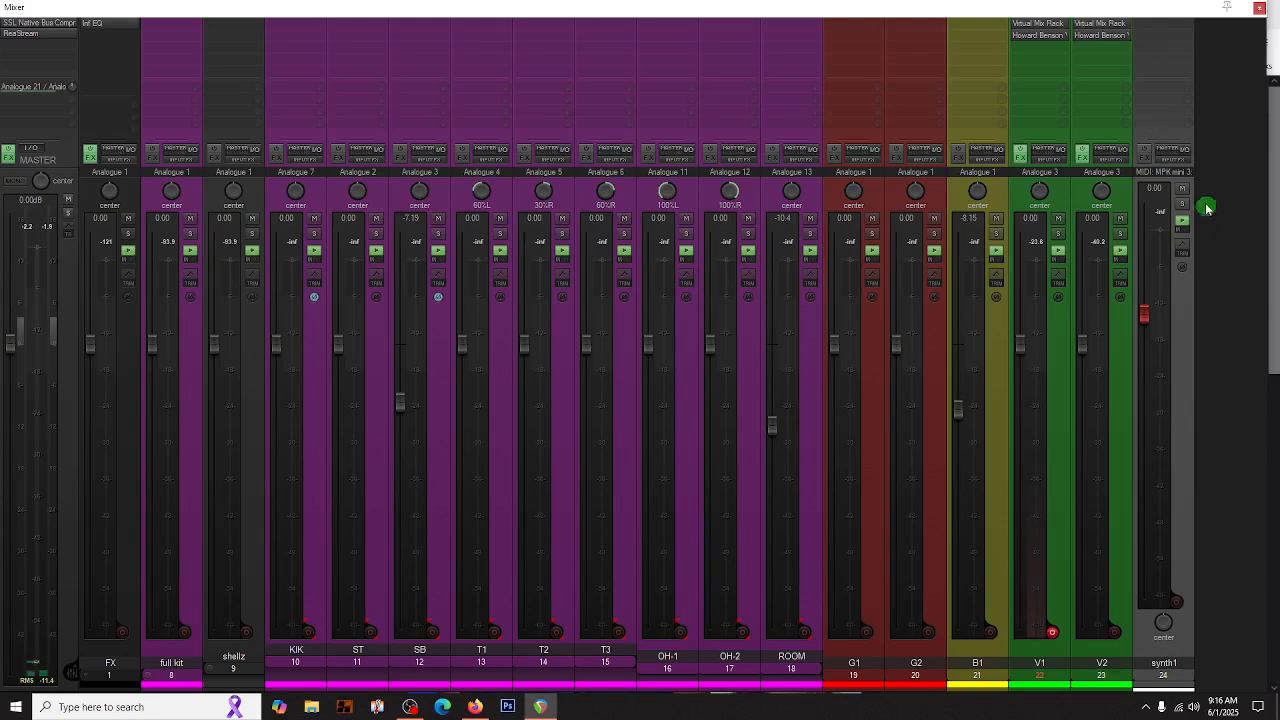
{"action": "left_click", "coordinate": [1178, 604]}
- Add the VST3 instrument ANA 2 (Sonic Academy) to the synth1 track and bring its window fully into view
{"action": "double_click", "coordinate": [1152, 35]}
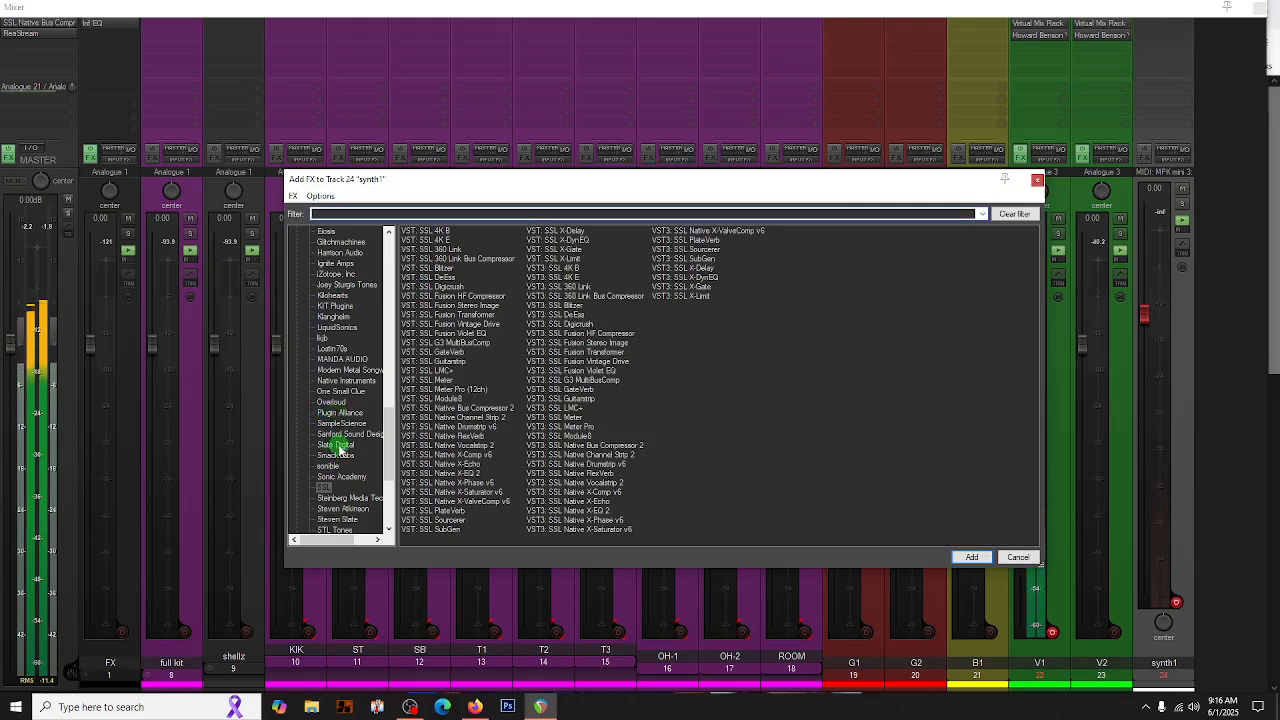
{"action": "scroll", "coordinate": [332, 430], "scroll_direction": "up", "scroll_amount": 15}
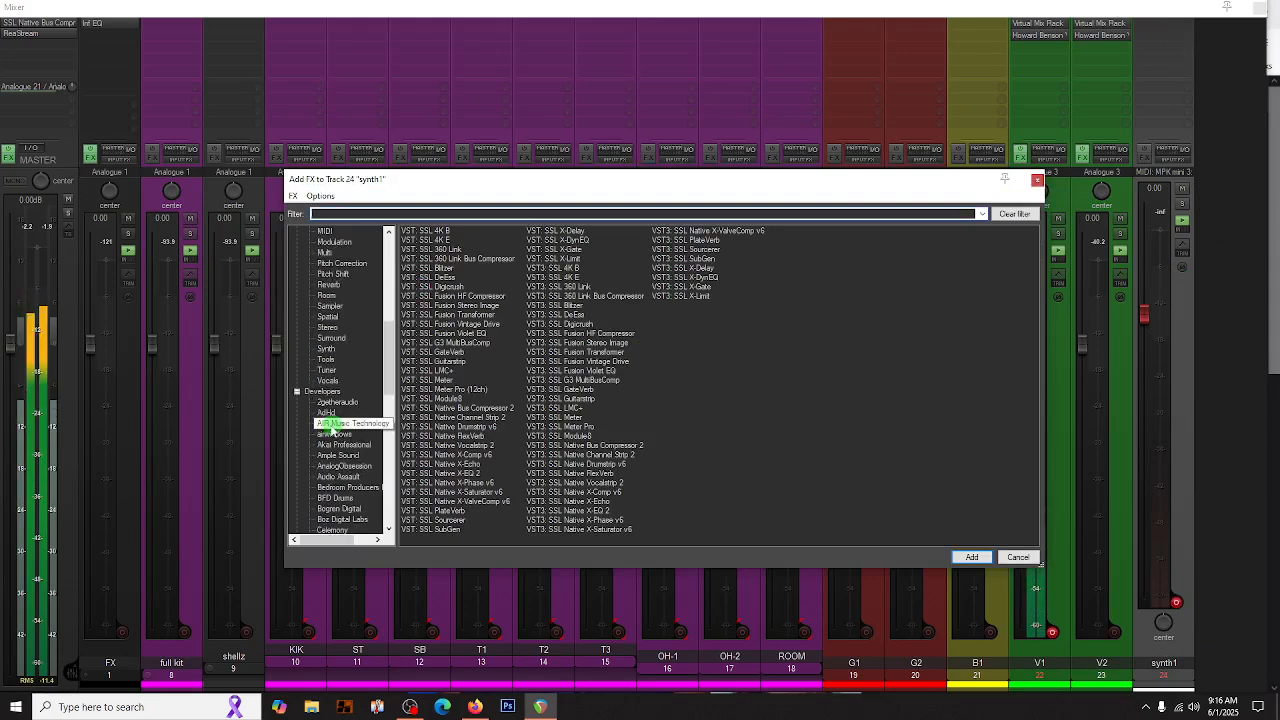
{"action": "scroll", "coordinate": [333, 420], "scroll_direction": "up", "scroll_amount": 10}
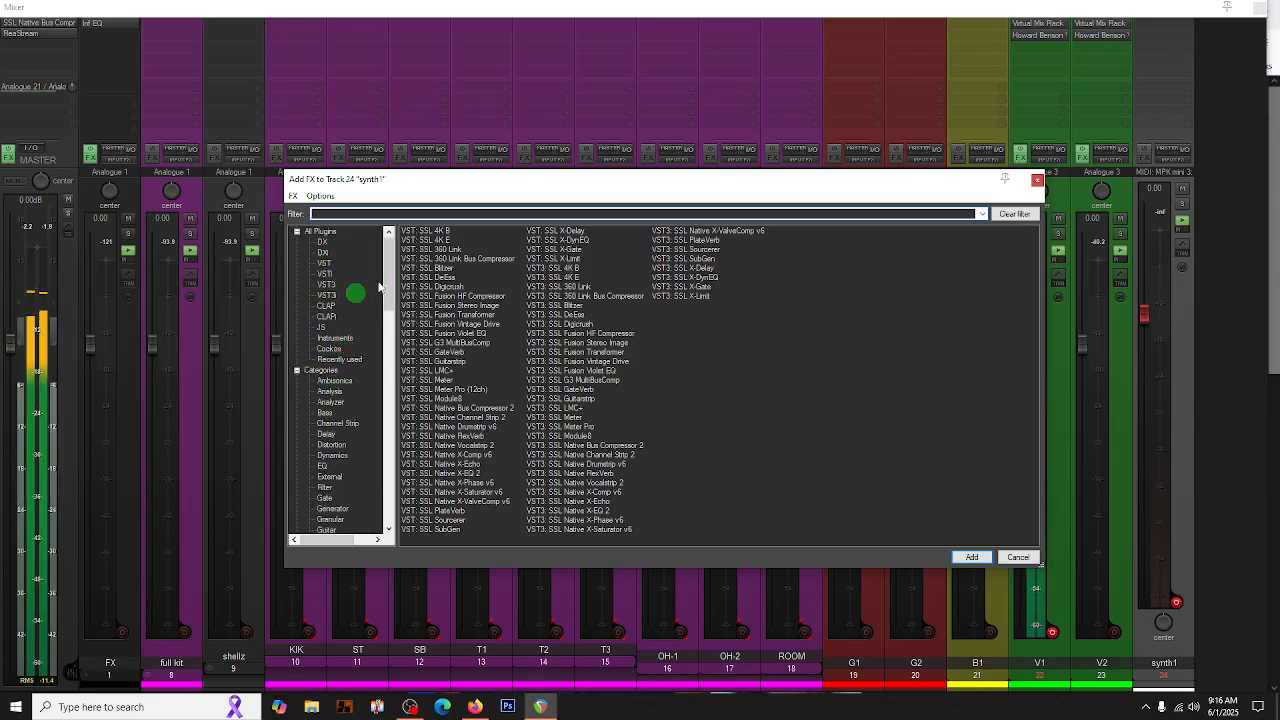
{"action": "left_click", "coordinate": [328, 296]}
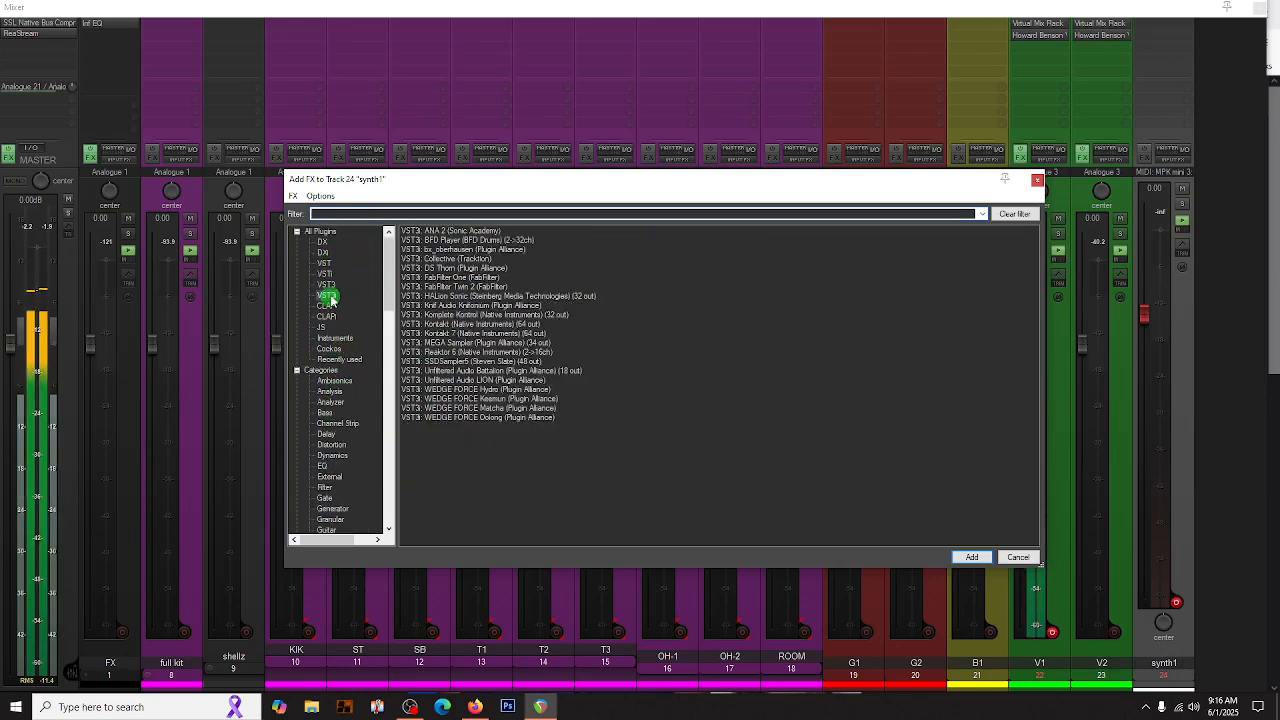
{"action": "left_click", "coordinate": [437, 231]}
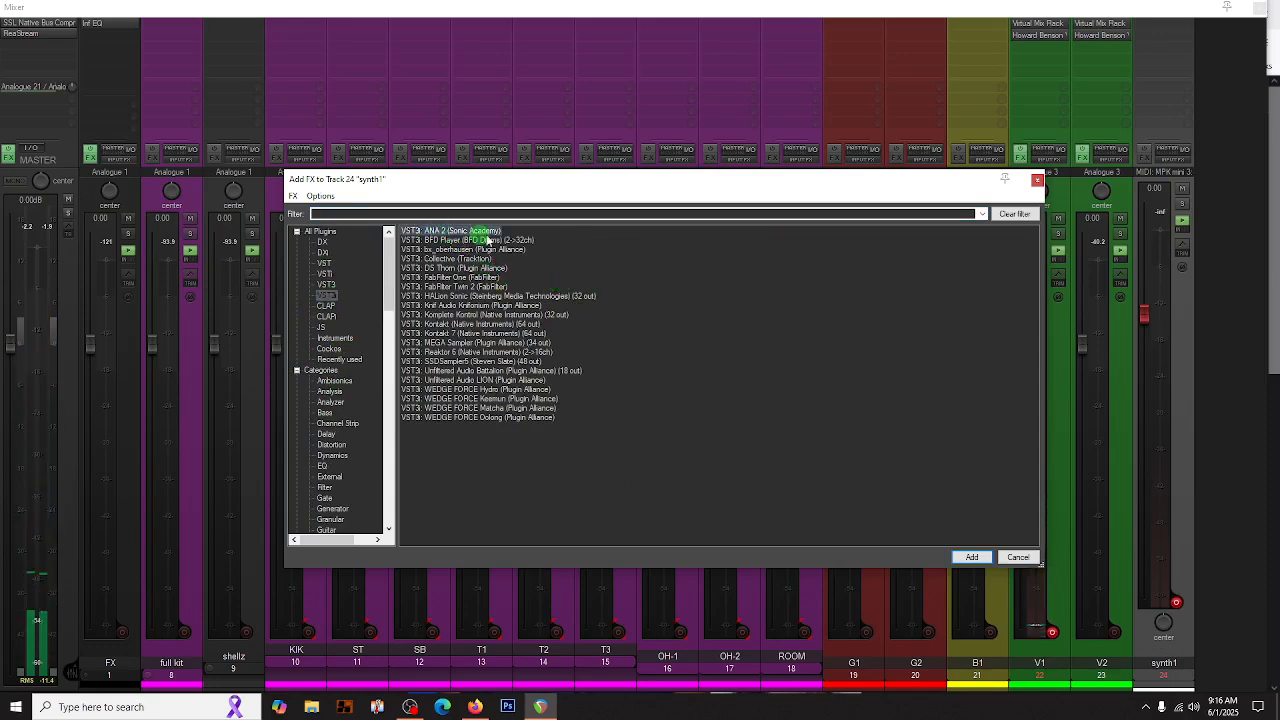
{"action": "key", "text": "Return"}
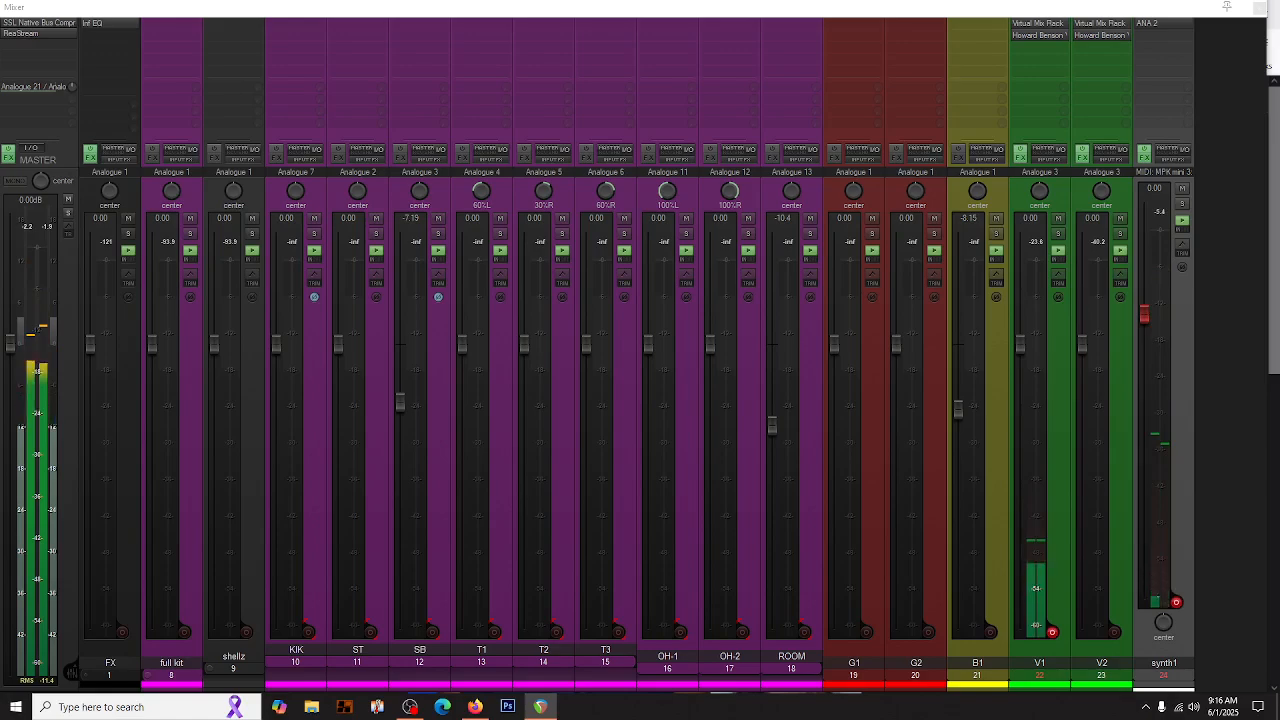
{"action": "left_click_drag", "start_coordinate": [564, 719], "coordinate": [565, 55]}
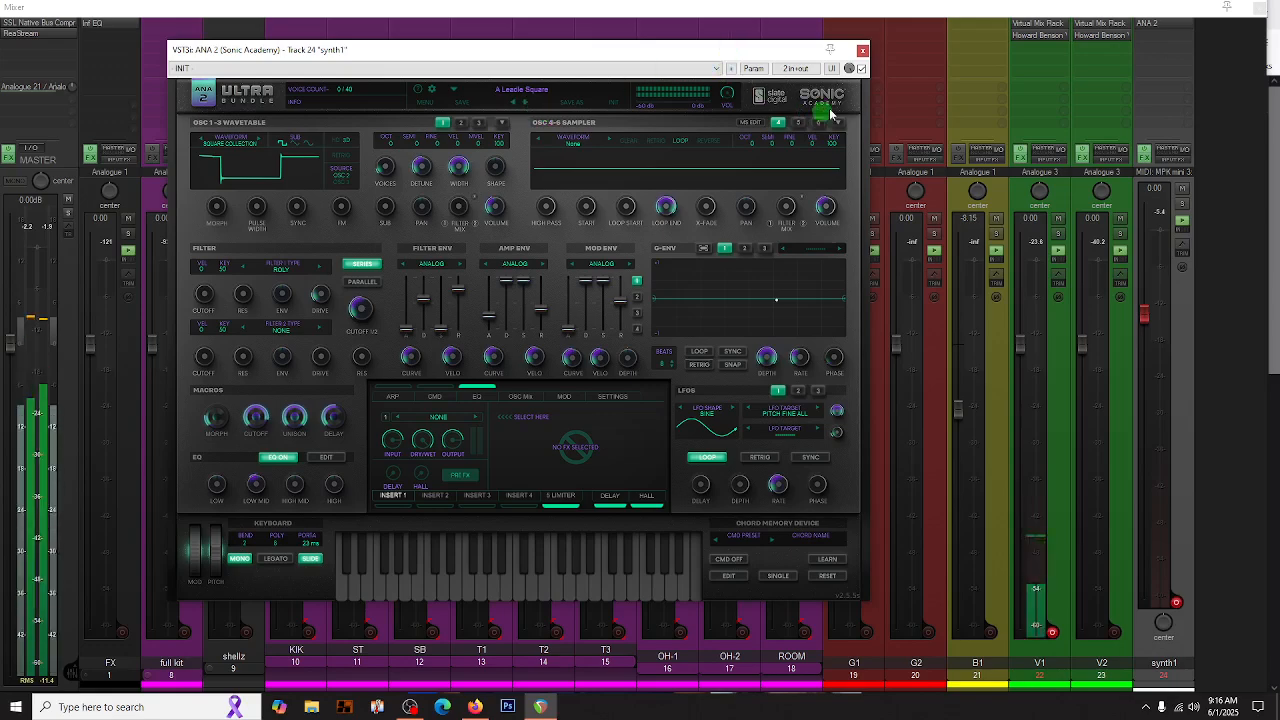
- Audition the ANA 2 lead presets Broken Pipes, C64 Chords, Destiny and Density Is Dense
{"action": "left_click", "coordinate": [522, 90]}
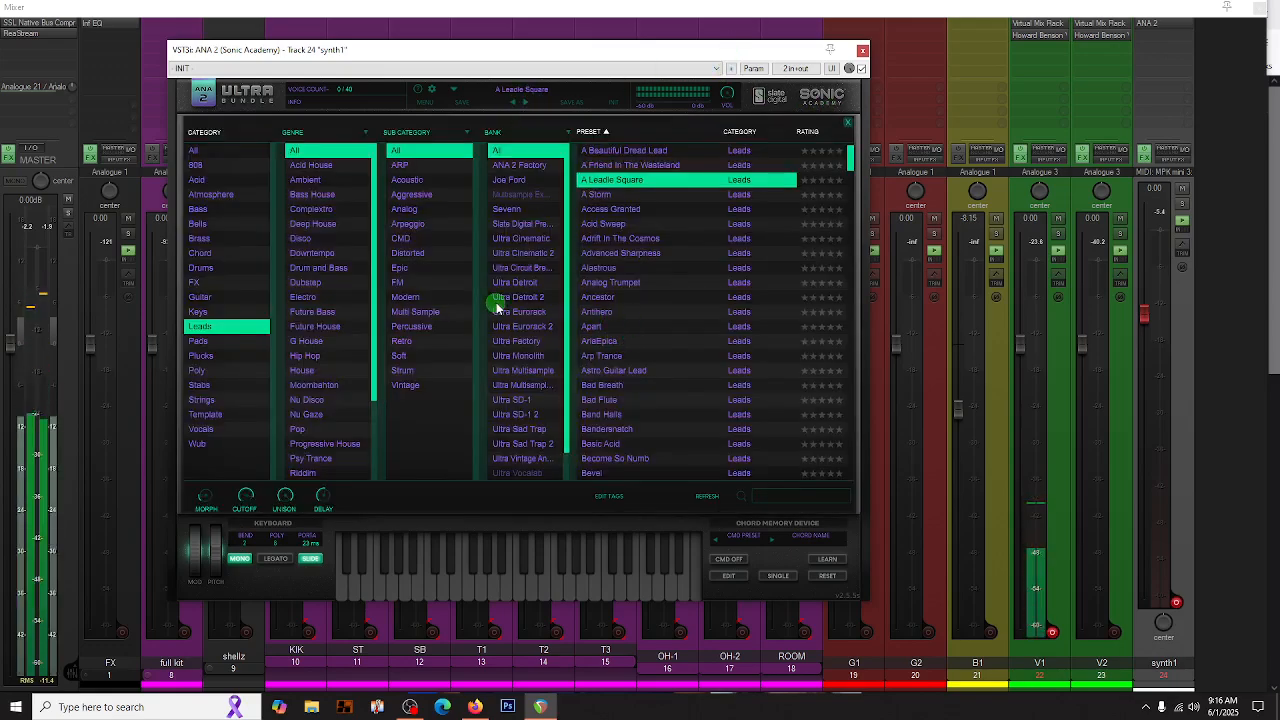
{"action": "scroll", "coordinate": [600, 310], "scroll_direction": "down", "scroll_amount": 3}
{"action": "scroll", "coordinate": [590, 318], "scroll_direction": "down", "scroll_amount": 1}
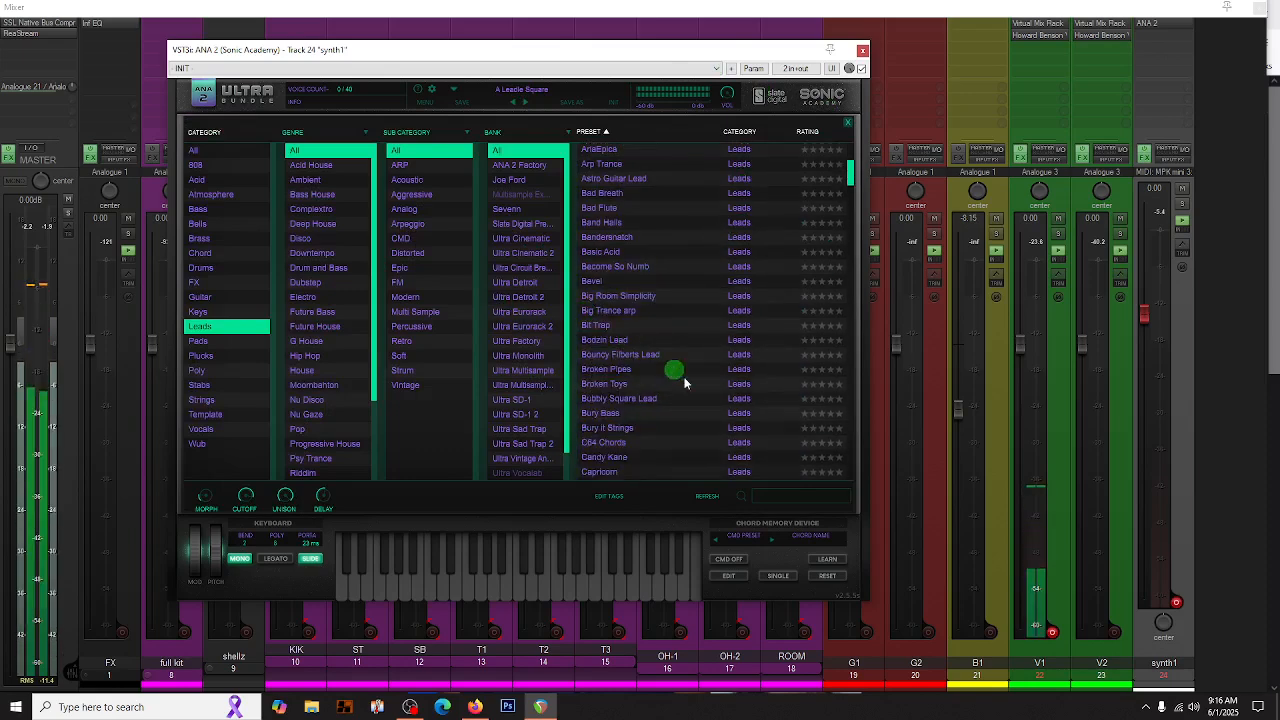
{"action": "left_click", "coordinate": [616, 370]}
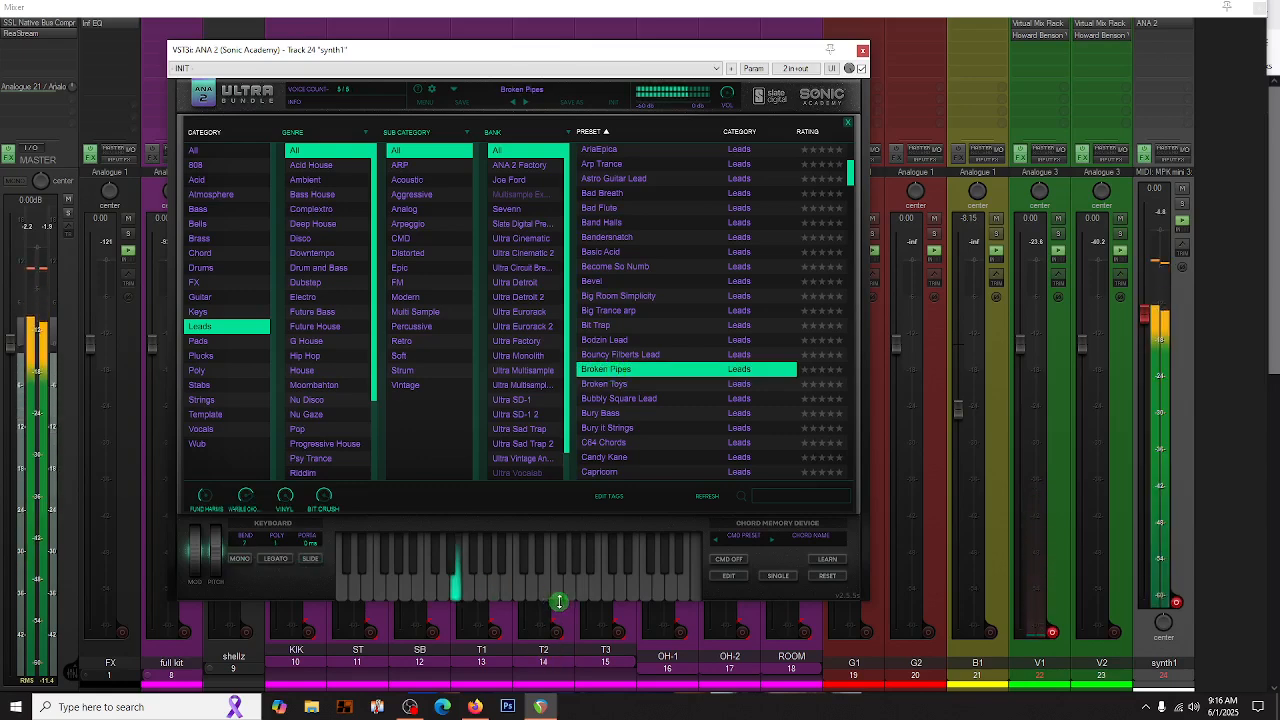
{"action": "left_click", "coordinate": [607, 444]}
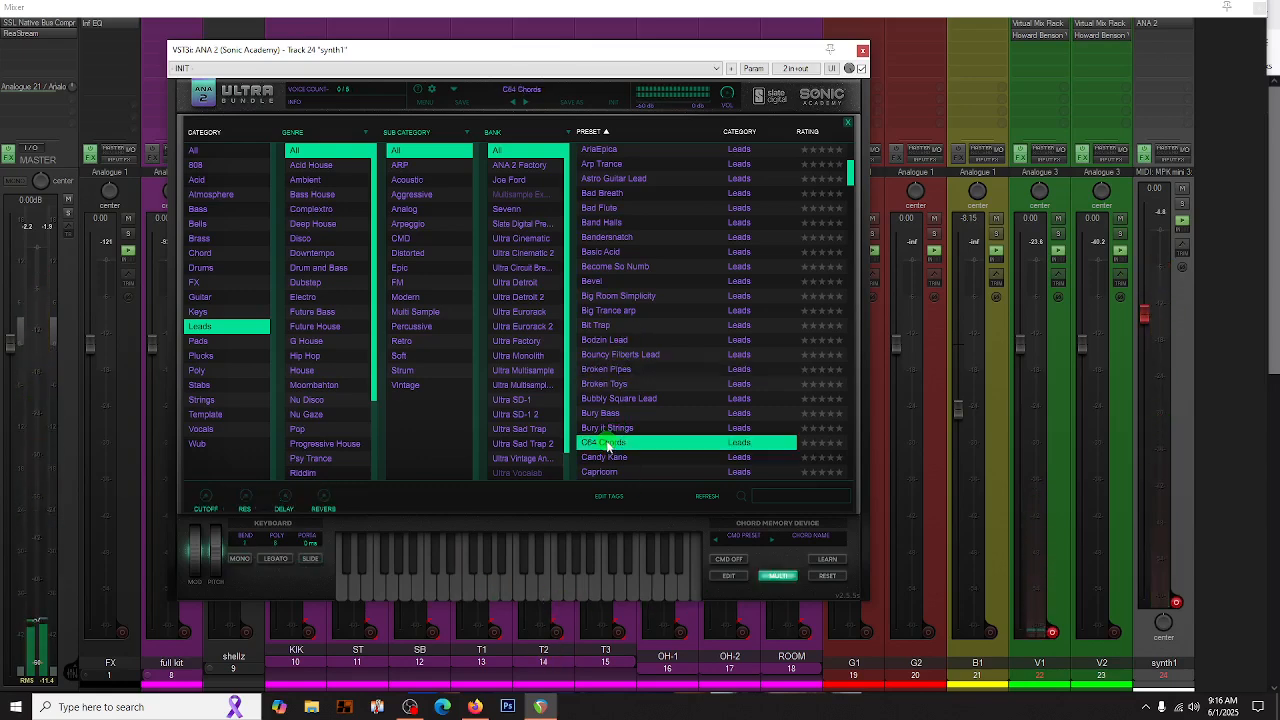
{"action": "scroll", "coordinate": [604, 404], "scroll_direction": "down", "scroll_amount": 5}
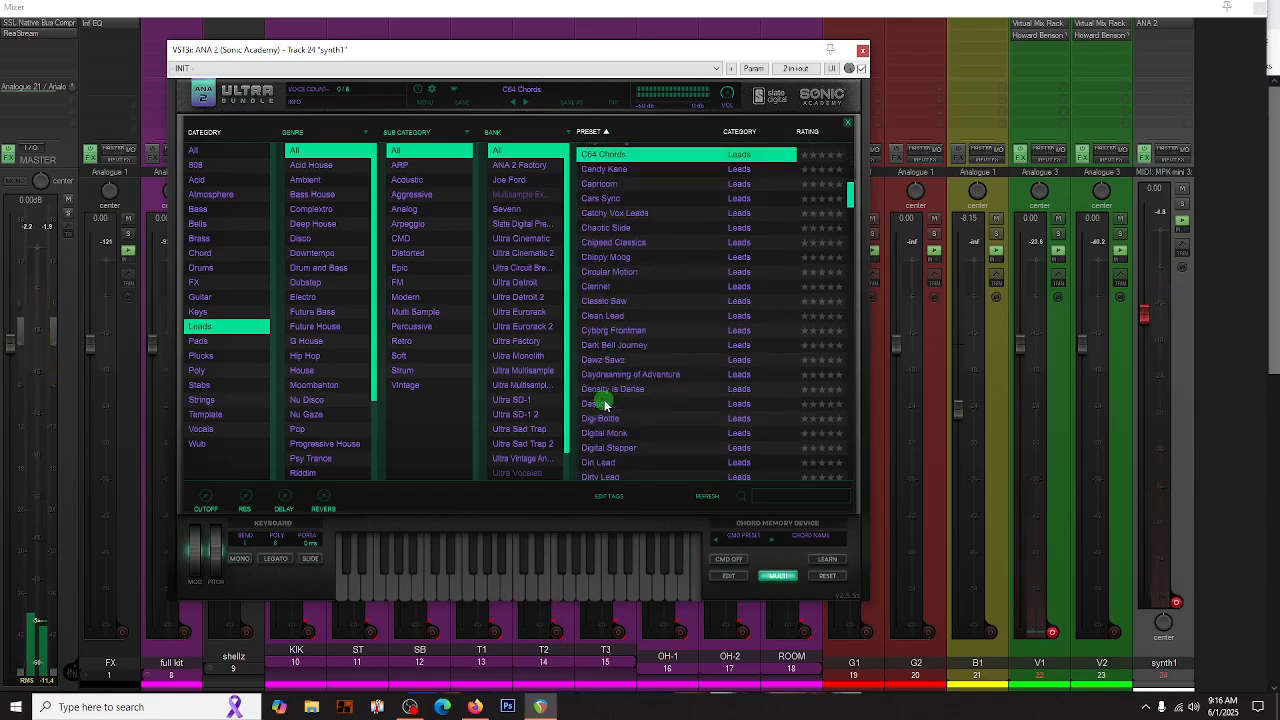
{"action": "left_click", "coordinate": [604, 404]}
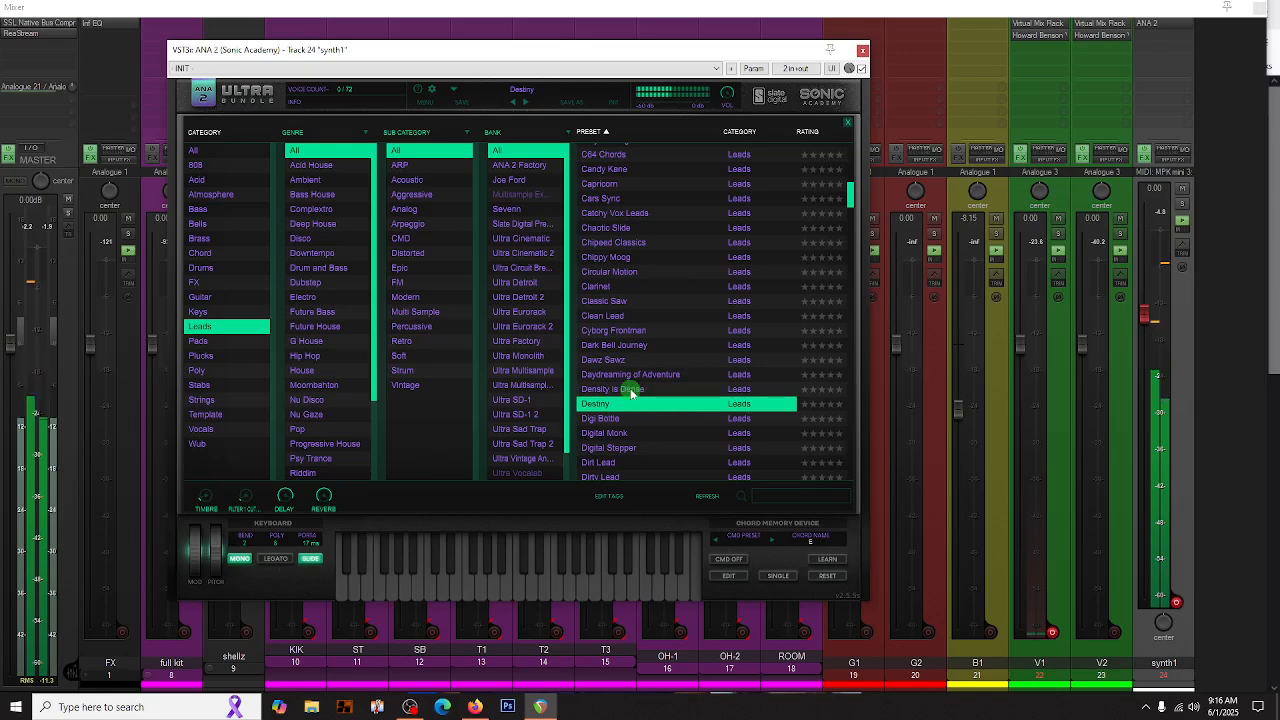
{"action": "left_click", "coordinate": [631, 390]}
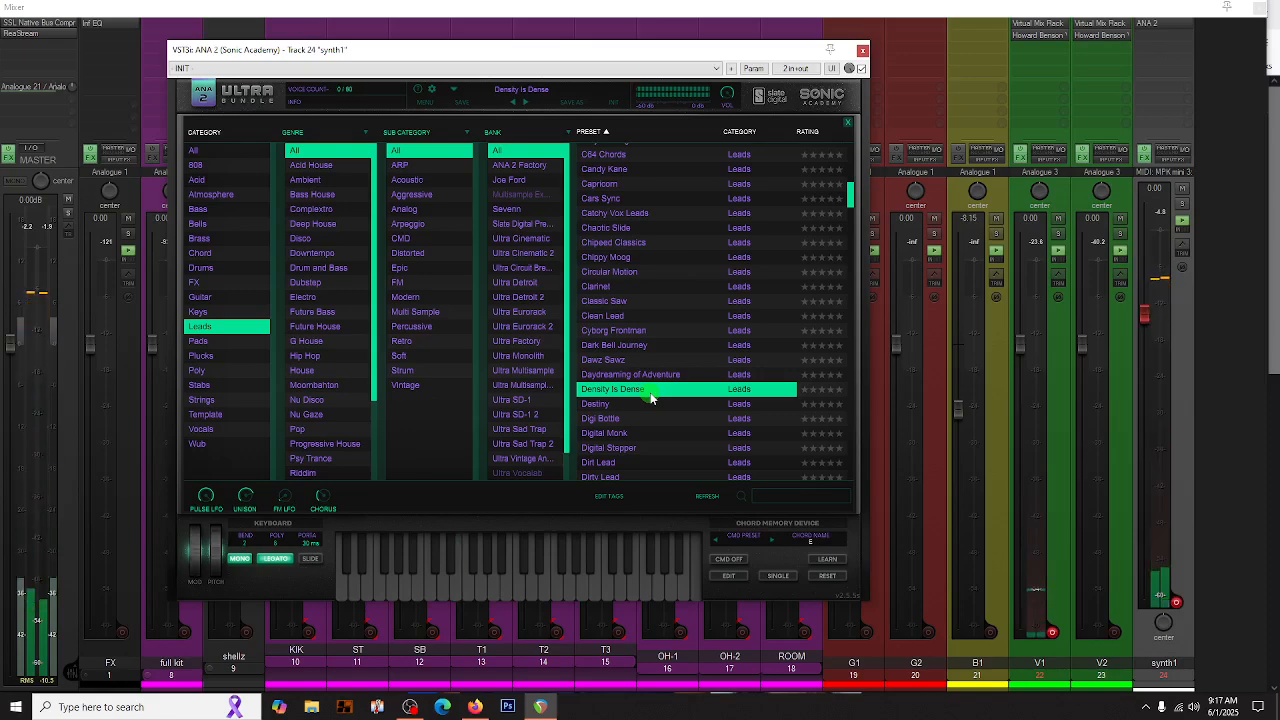
- Load the Digital Monk lead preset in ANA 2 and disarm recording on the synth1 track
{"action": "left_click", "coordinate": [603, 433]}
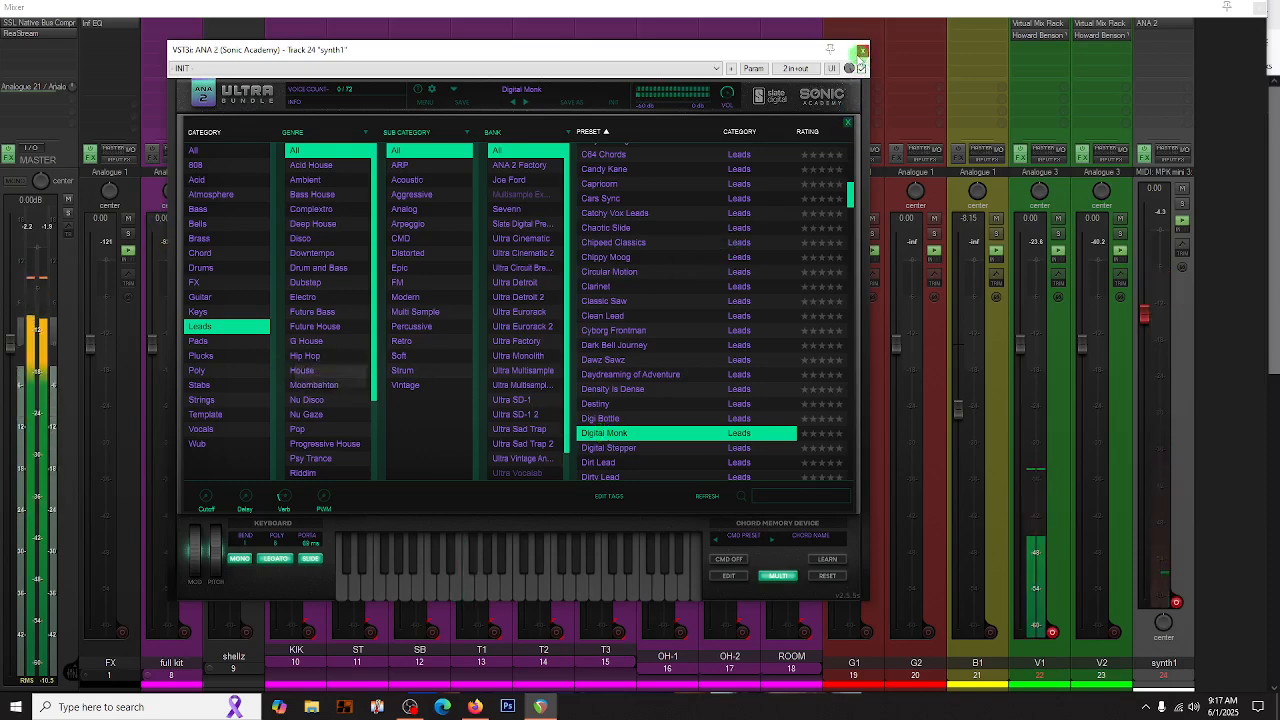
{"action": "left_click", "coordinate": [862, 52]}
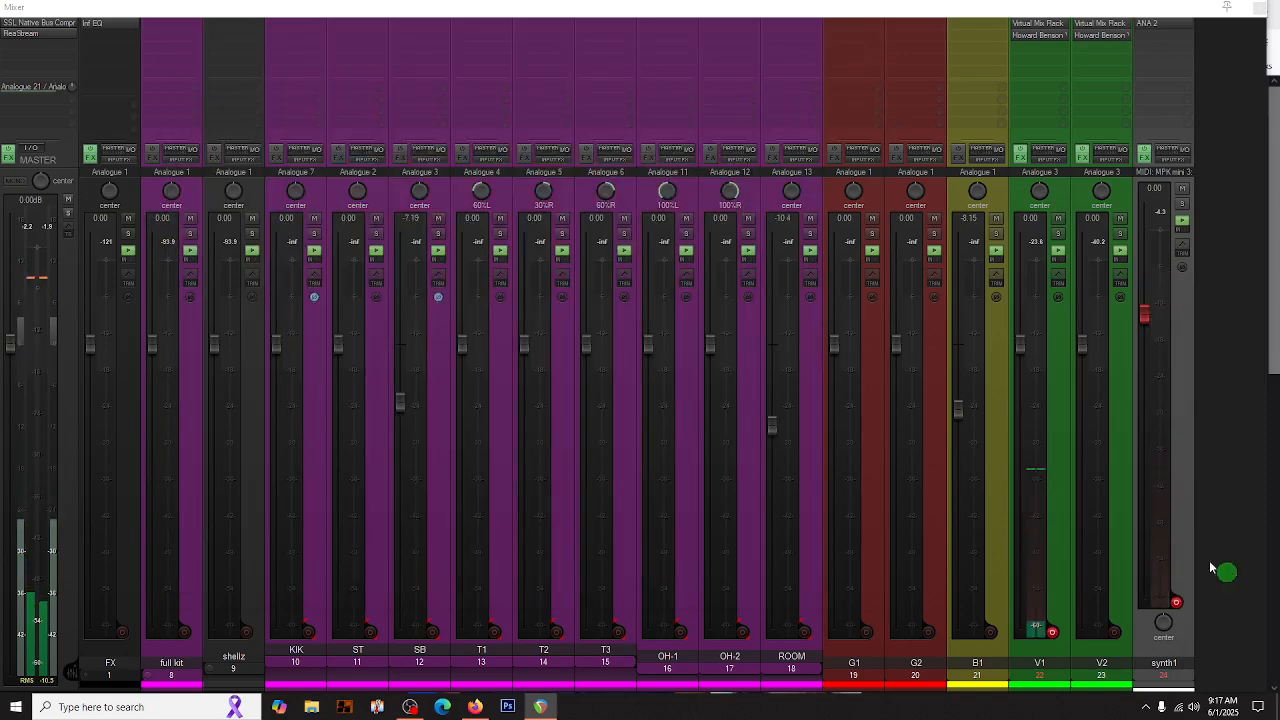
{"action": "left_click", "coordinate": [1176, 602]}
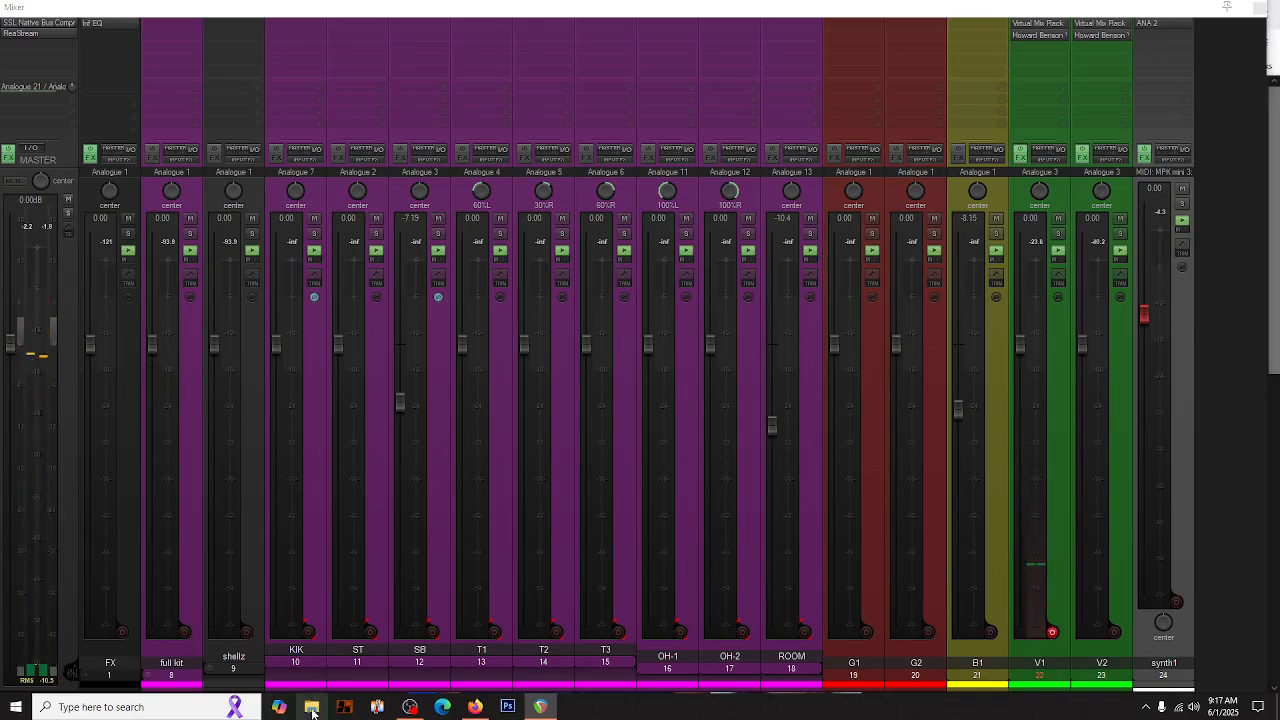
- Open File Explorer to look over the frequent folders and recent project files, and close it again
{"action": "left_click", "coordinate": [312, 708]}
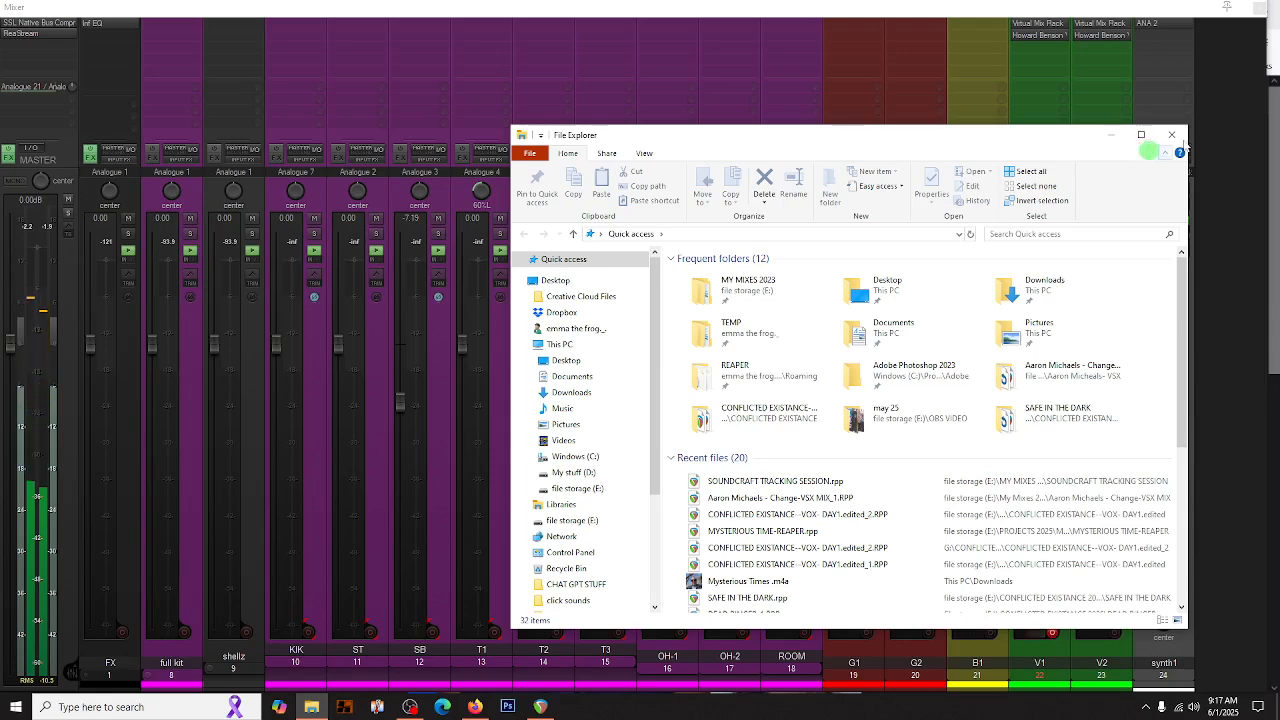
{"action": "left_click", "coordinate": [1172, 136]}
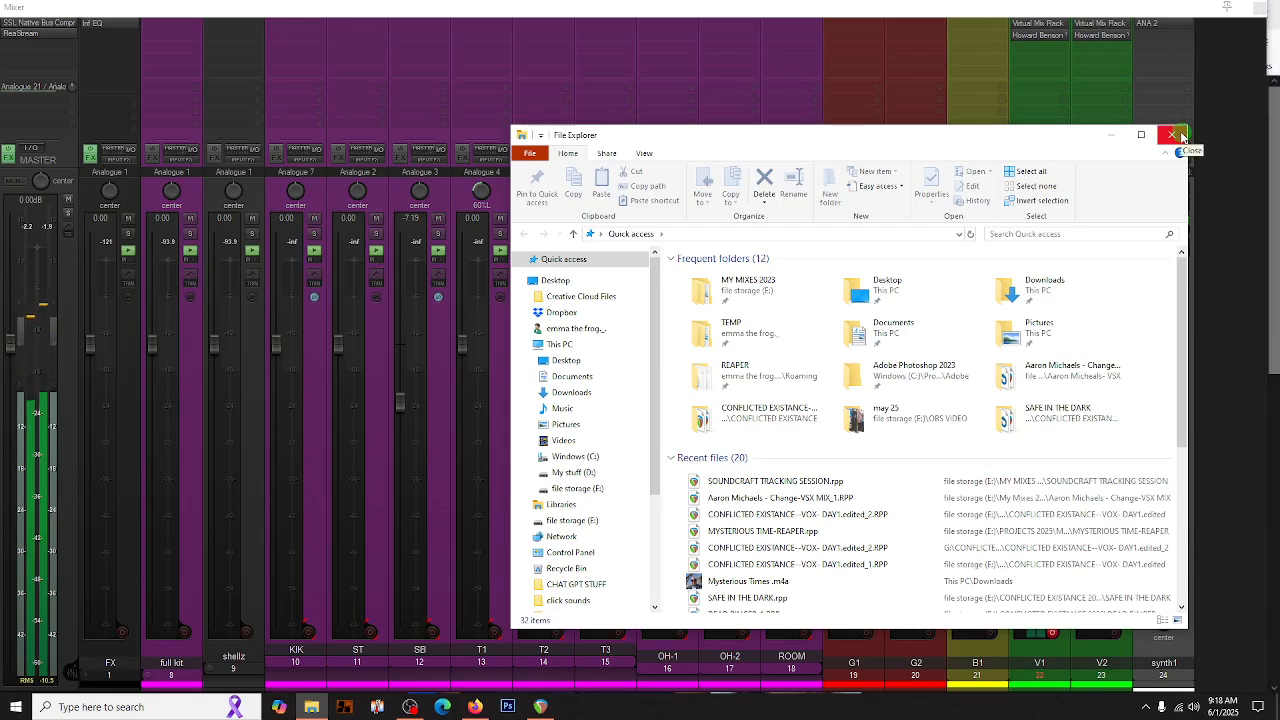
{"action": "left_click", "coordinate": [1182, 136]}
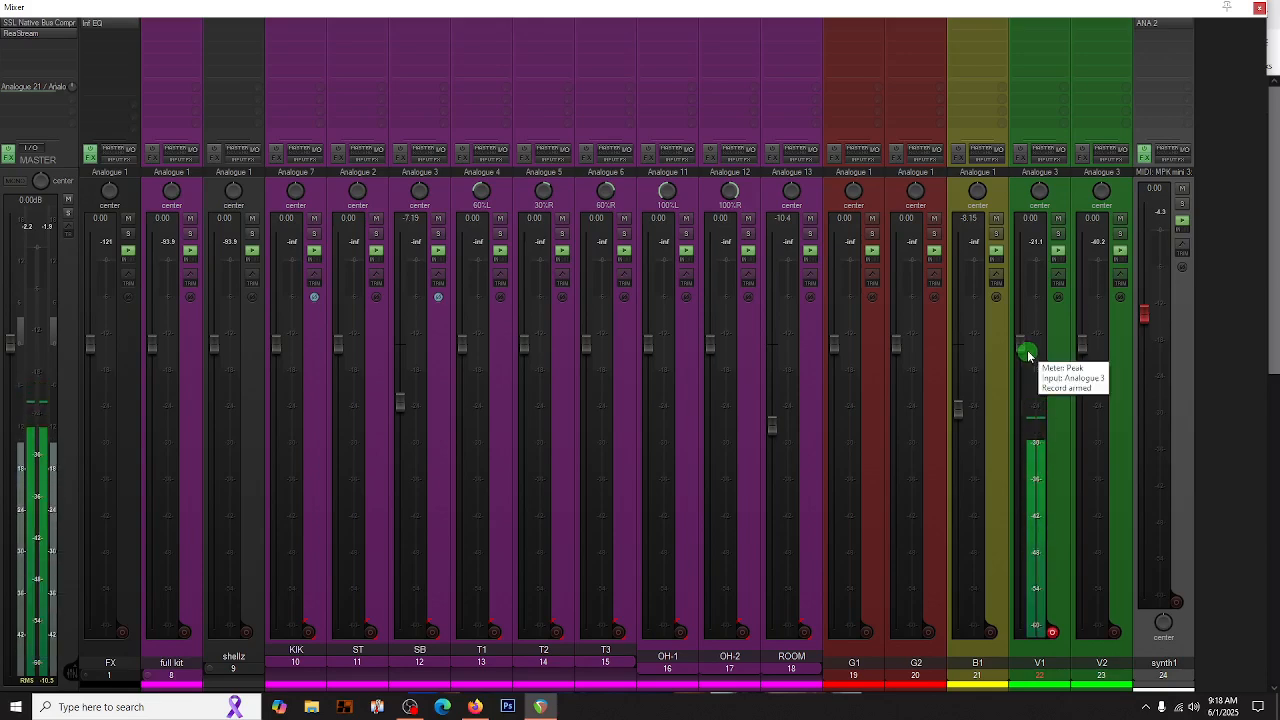
- Add the Cockos ReaComp compressor as the first effect on the V1 vocal track
{"action": "double_click", "coordinate": [1029, 29]}
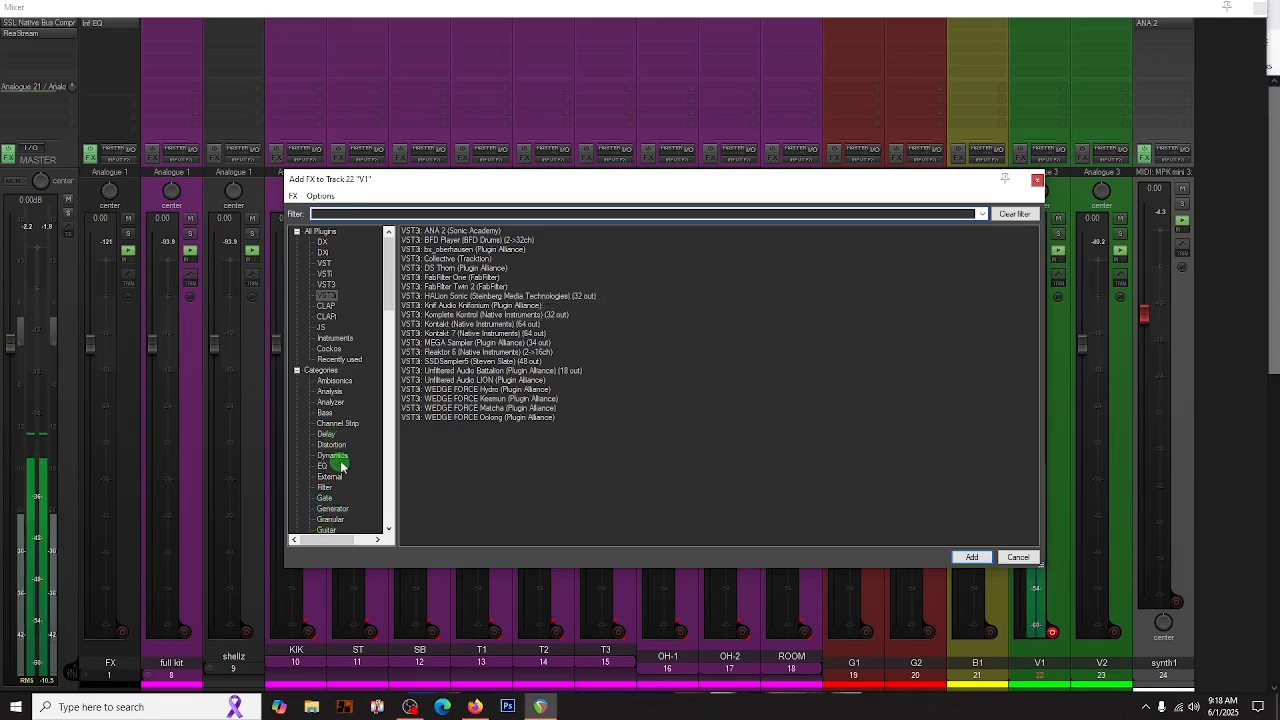
{"action": "scroll", "coordinate": [330, 530], "scroll_direction": "down", "scroll_amount": 4}
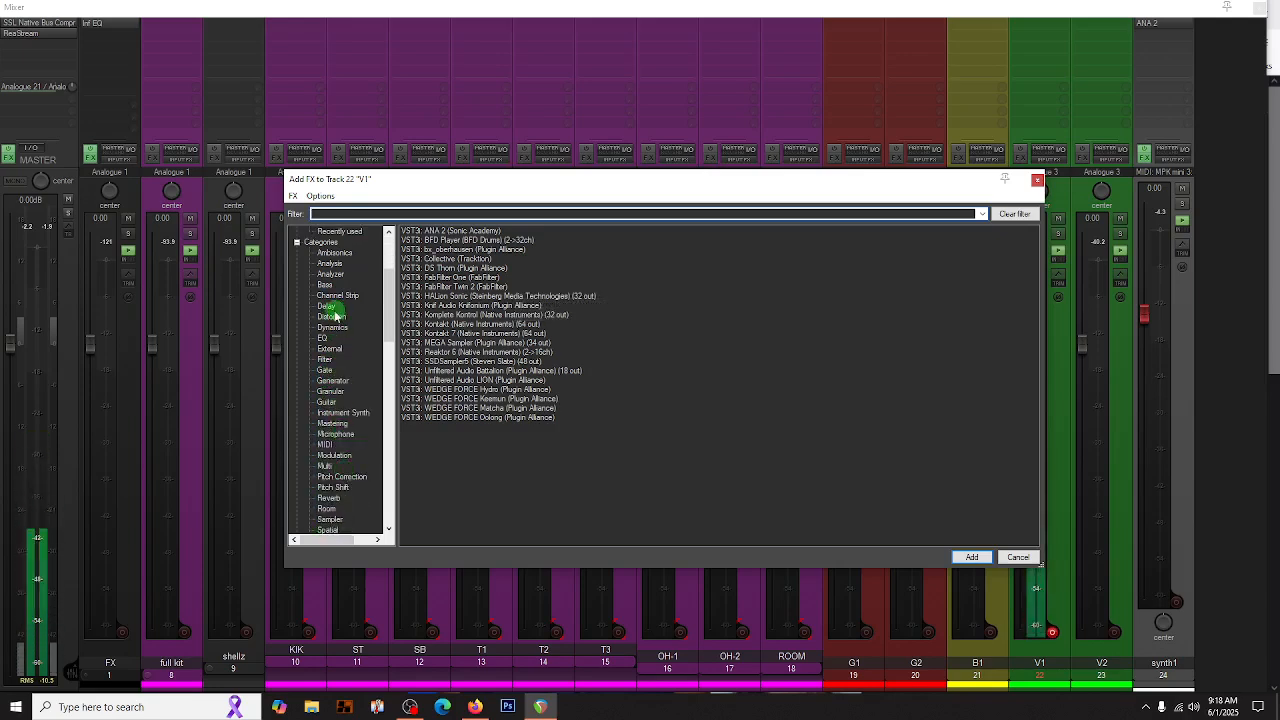
{"action": "scroll", "coordinate": [337, 365], "scroll_direction": "down", "scroll_amount": 10}
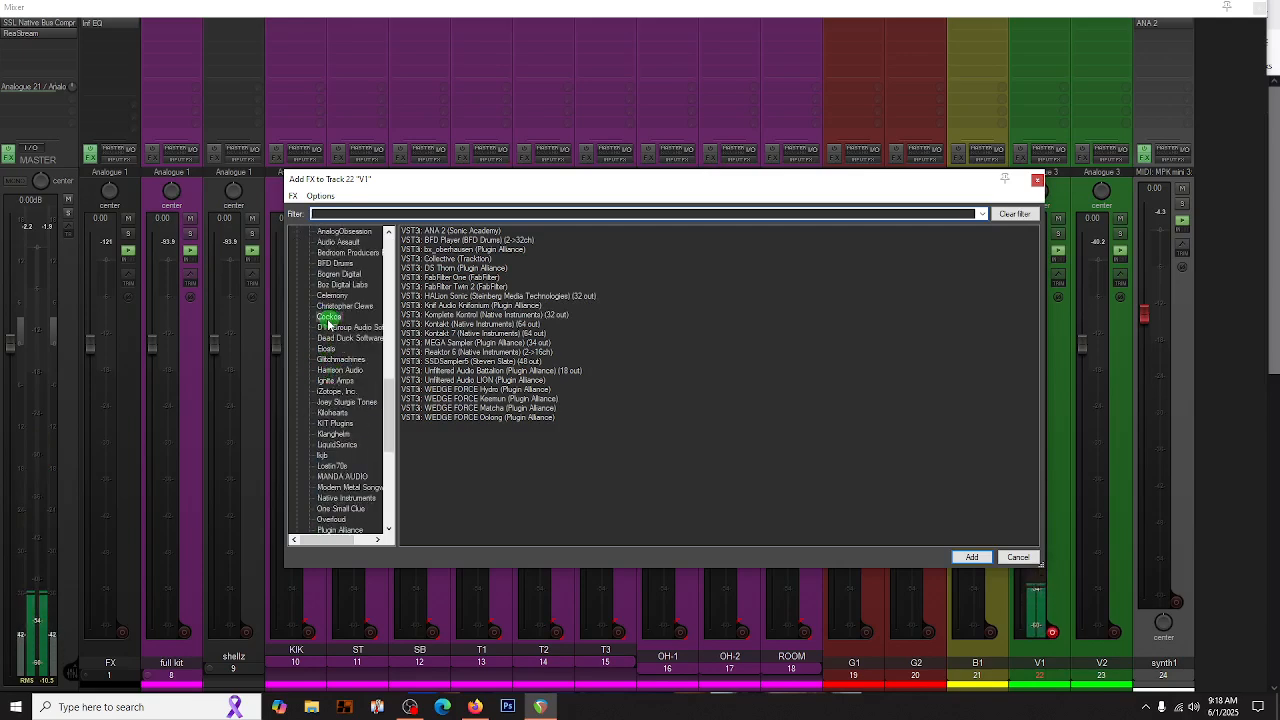
{"action": "left_click", "coordinate": [329, 317]}
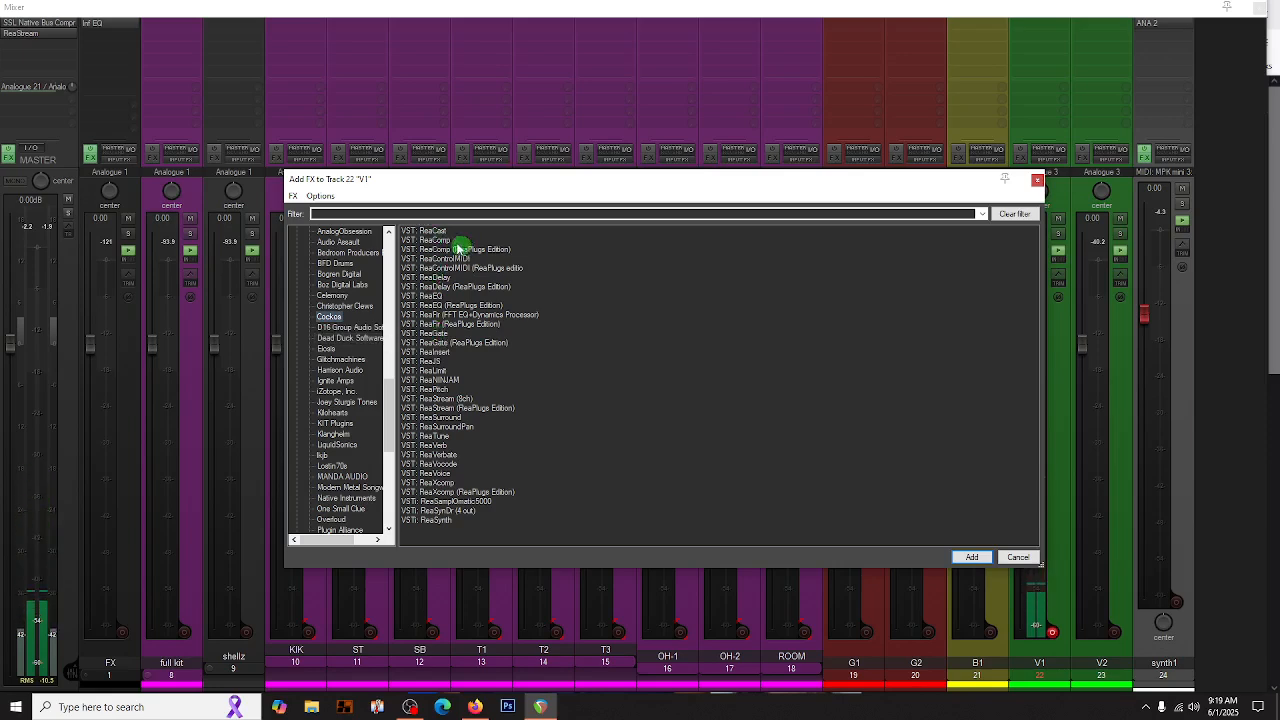
{"action": "double_click", "coordinate": [445, 244]}
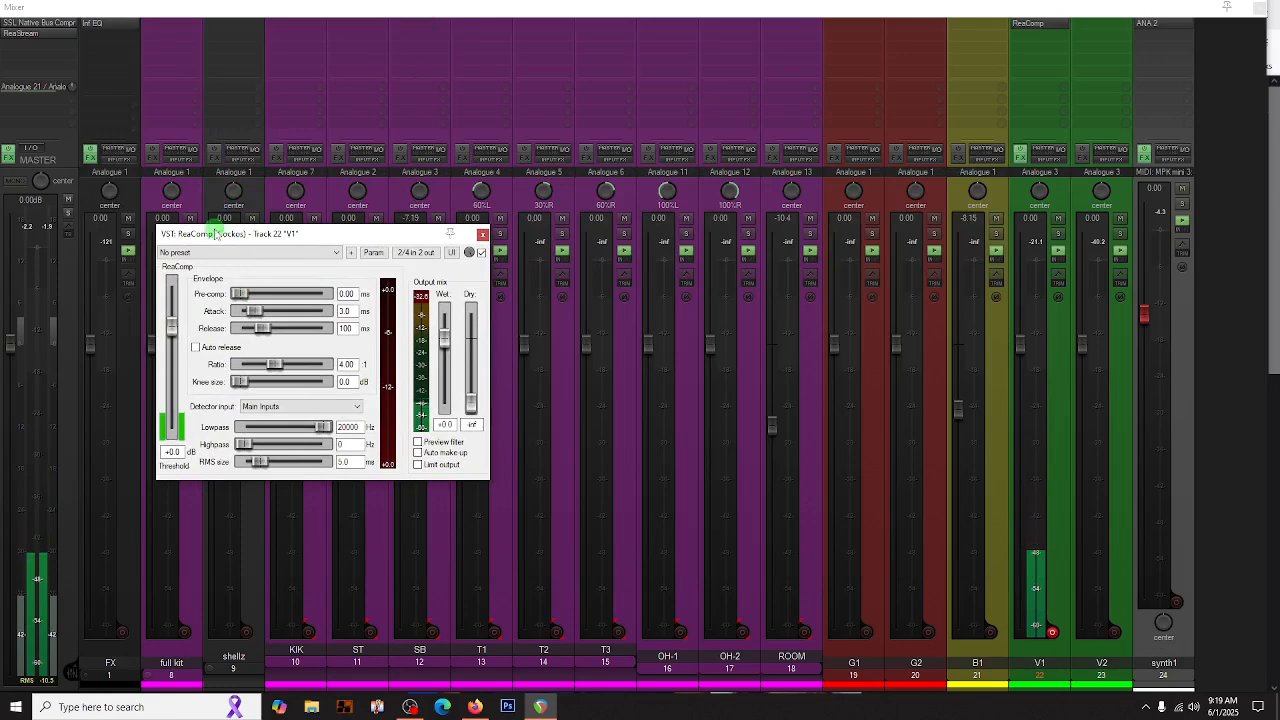
- Load ReaComp's "stock - Agressive Vocal" preset, set the threshold to -41.9 dB, and enable auto make up and limit output
{"action": "left_click", "coordinate": [183, 252]}
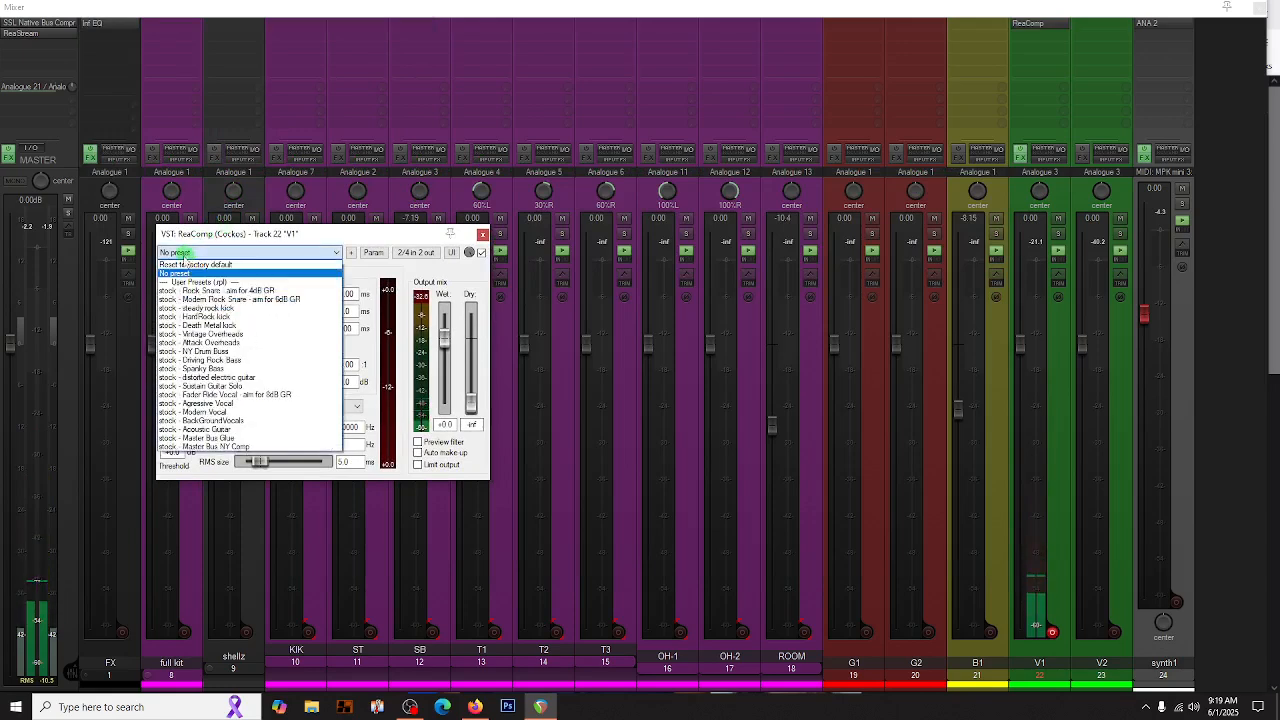
{"action": "left_click", "coordinate": [205, 403]}
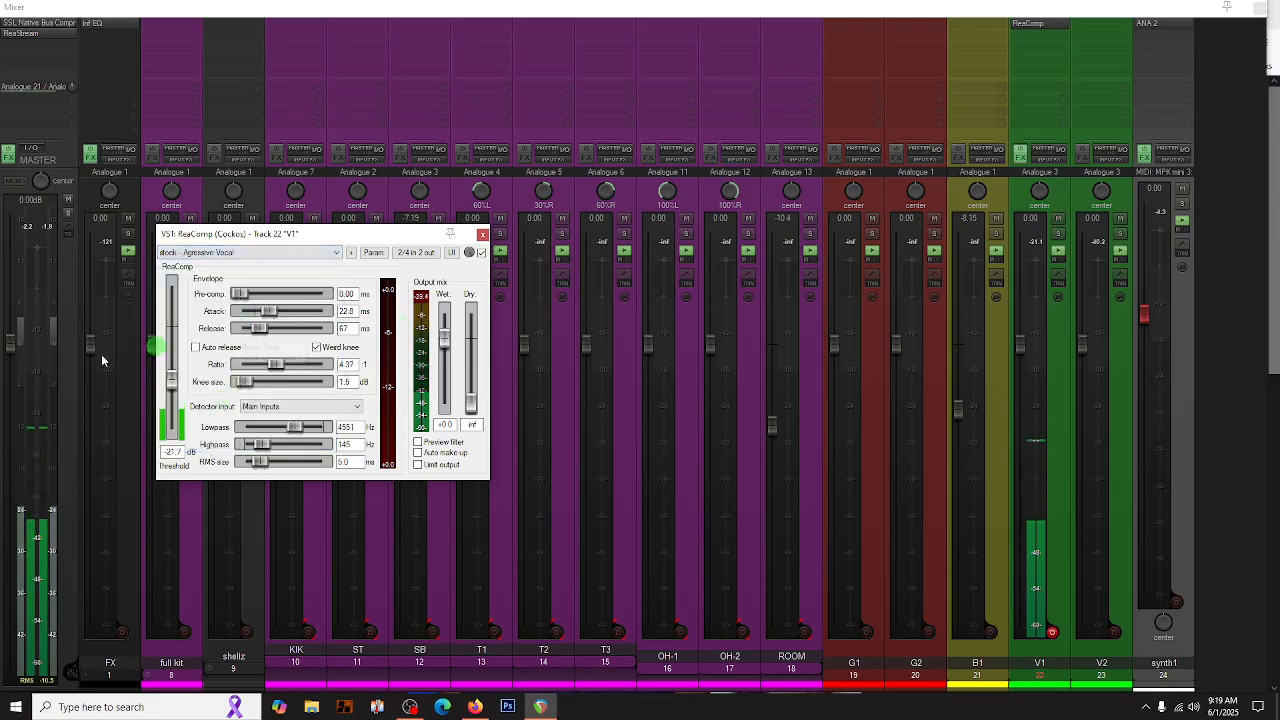
{"action": "left_click_drag", "start_coordinate": [173, 381], "coordinate": [173, 408]}
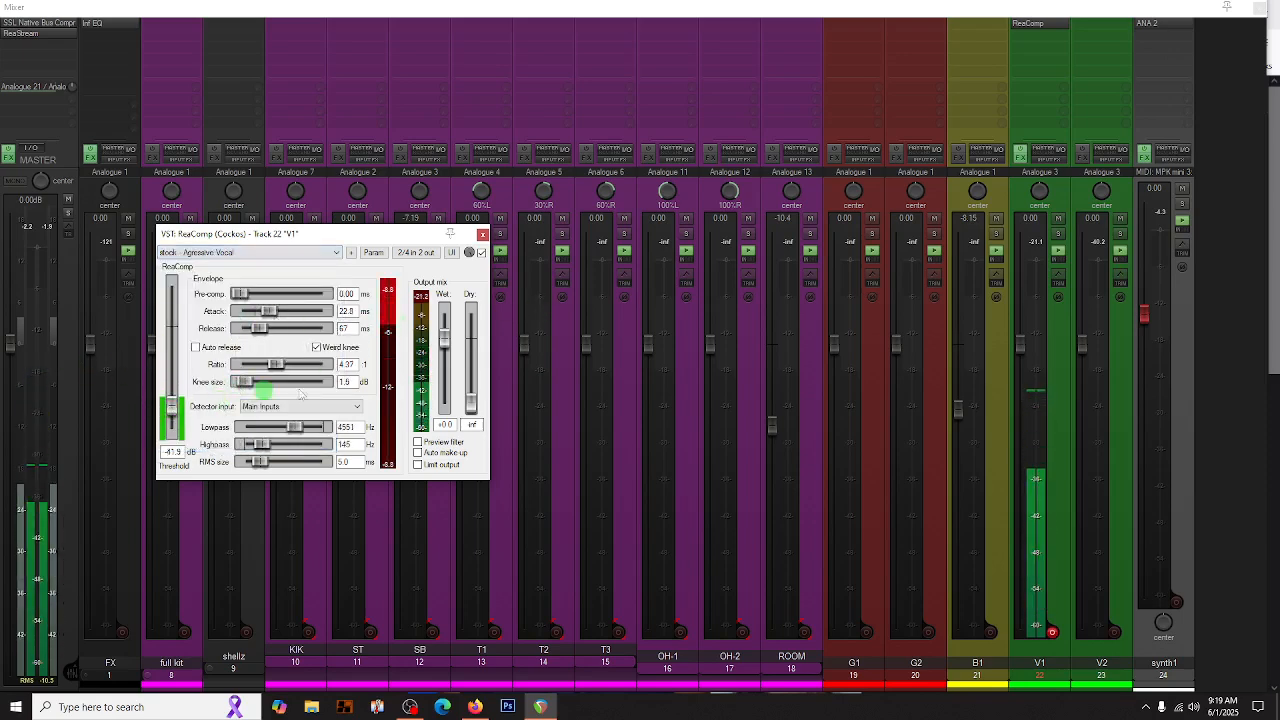
{"action": "left_click", "coordinate": [418, 452]}
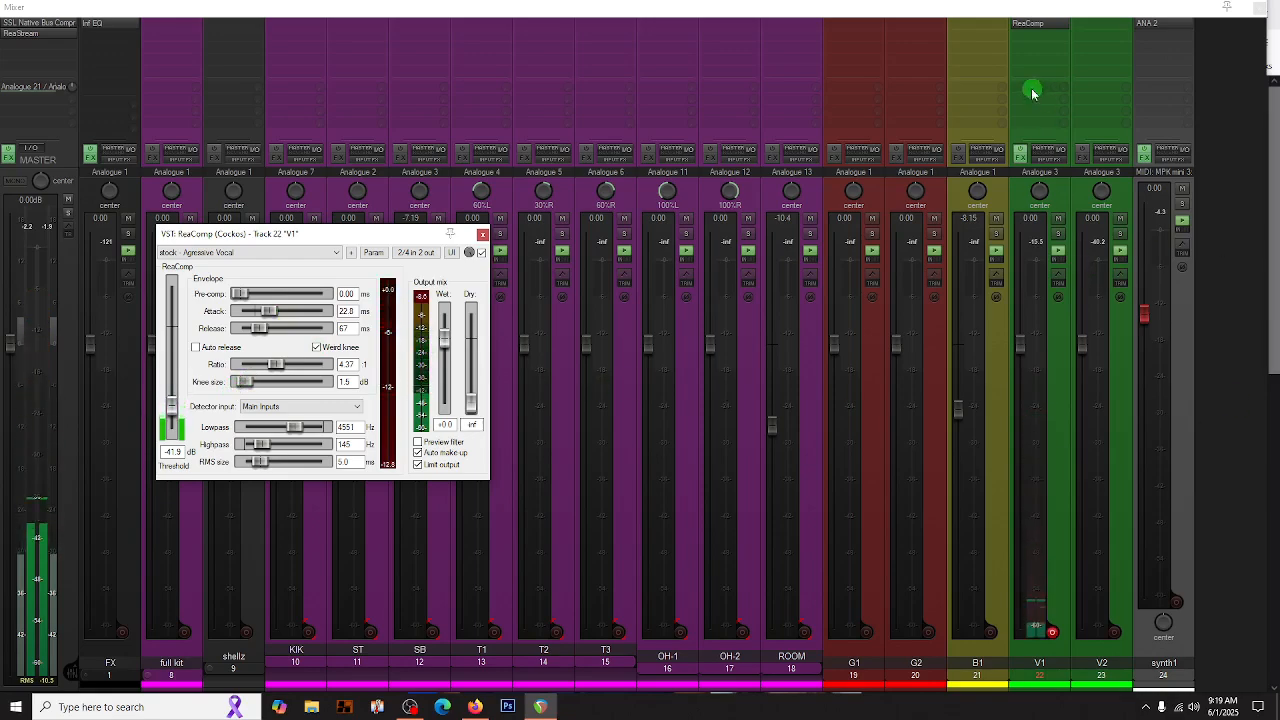
{"action": "left_click", "coordinate": [1018, 346]}
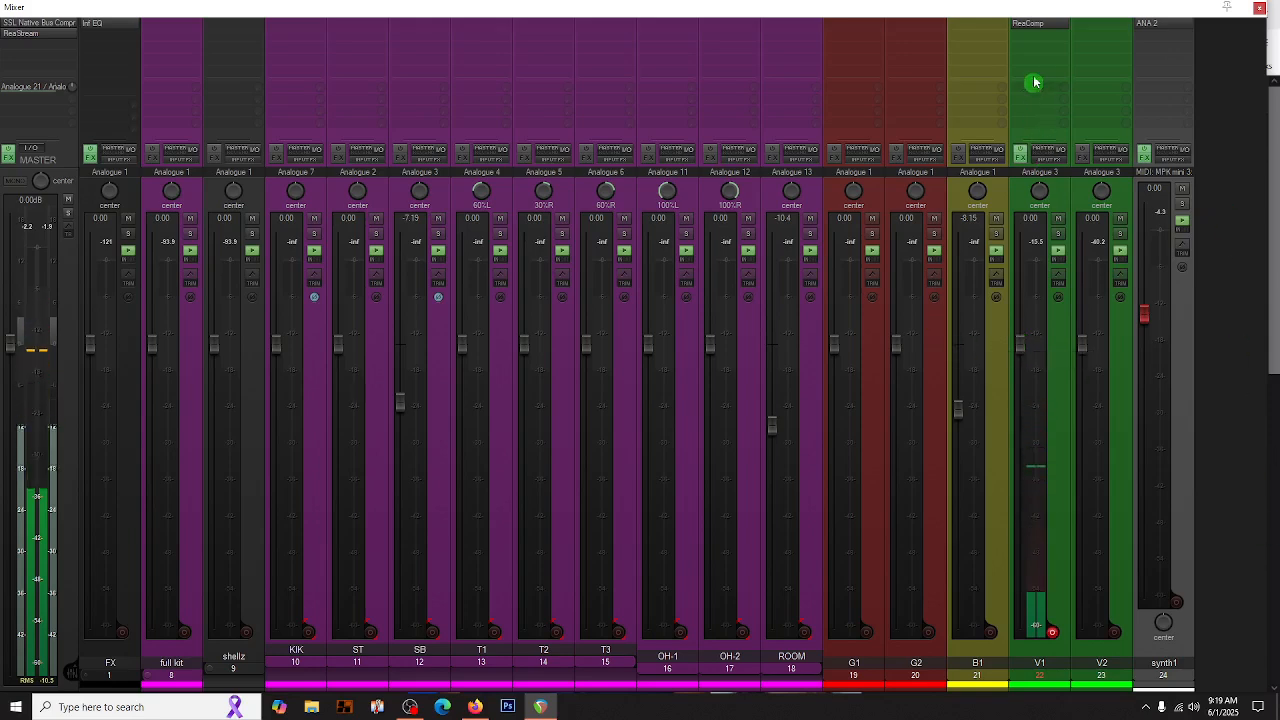
- Add the Cockos ReaGate plugin after ReaComp on the V1 track
{"action": "double_click", "coordinate": [1032, 40]}
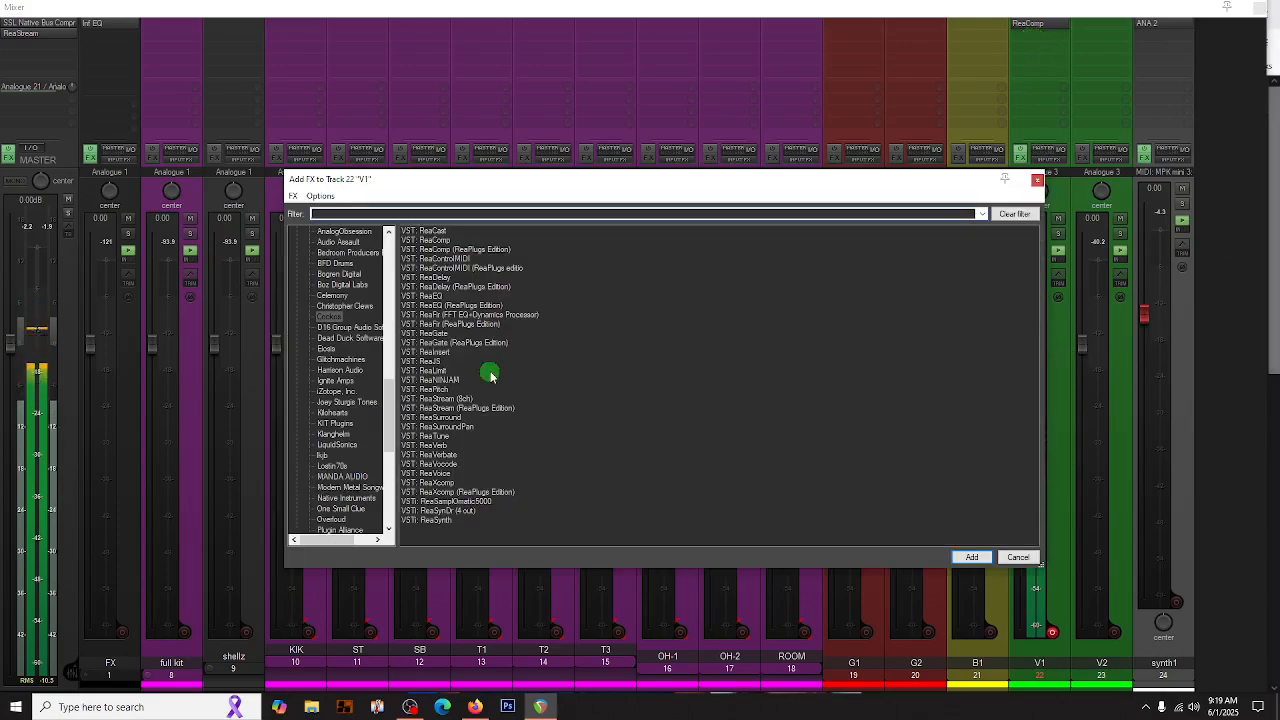
{"action": "double_click", "coordinate": [433, 335]}
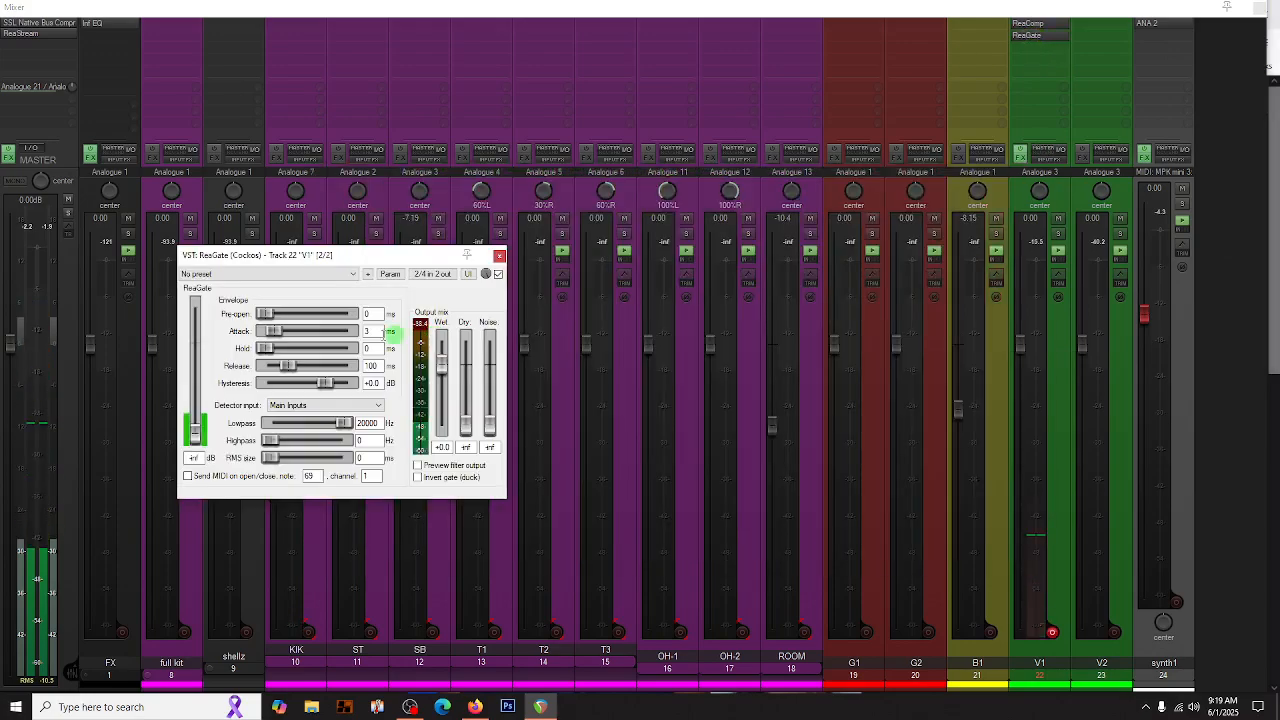
- Set ReaGate's threshold to -26.6 dB, the attack to 0 ms and the hold to about 89 ms
{"action": "left_click_drag", "start_coordinate": [195, 432], "coordinate": [199, 414]}
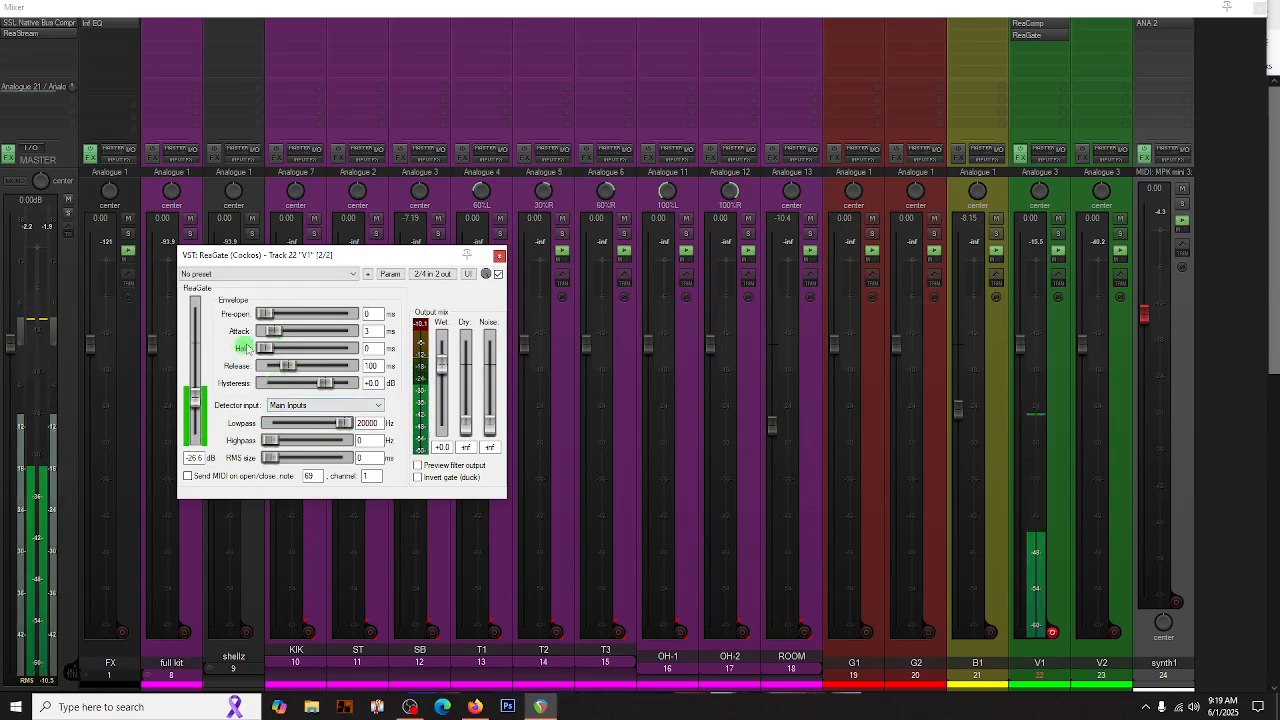
{"action": "mouse_move", "coordinate": [270, 331]}
{"action": "left_mouse_down"}
{"action": "mouse_move", "coordinate": [258, 338]}
{"action": "mouse_move", "coordinate": [281, 354]}
{"action": "left_mouse_up"}
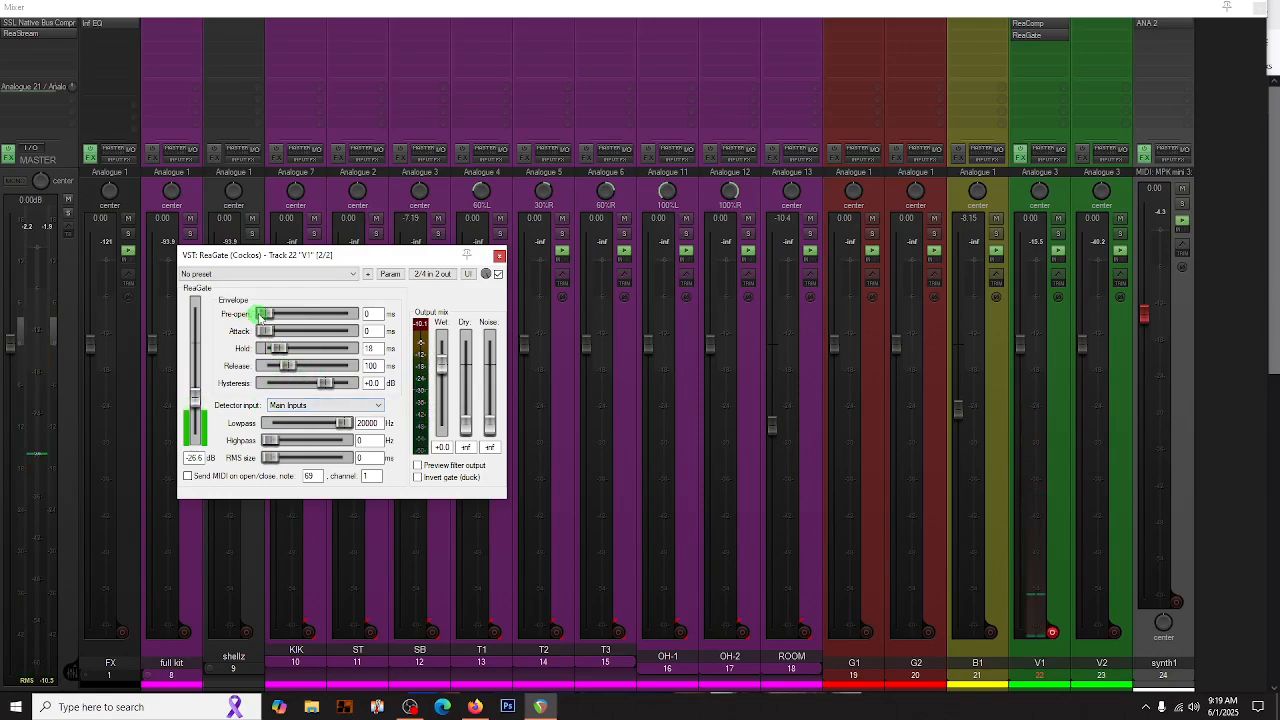
{"action": "mouse_move", "coordinate": [260, 318]}
{"action": "left_mouse_down"}
{"action": "mouse_move", "coordinate": [281, 318]}
{"action": "mouse_move", "coordinate": [262, 318]}
{"action": "left_mouse_up"}
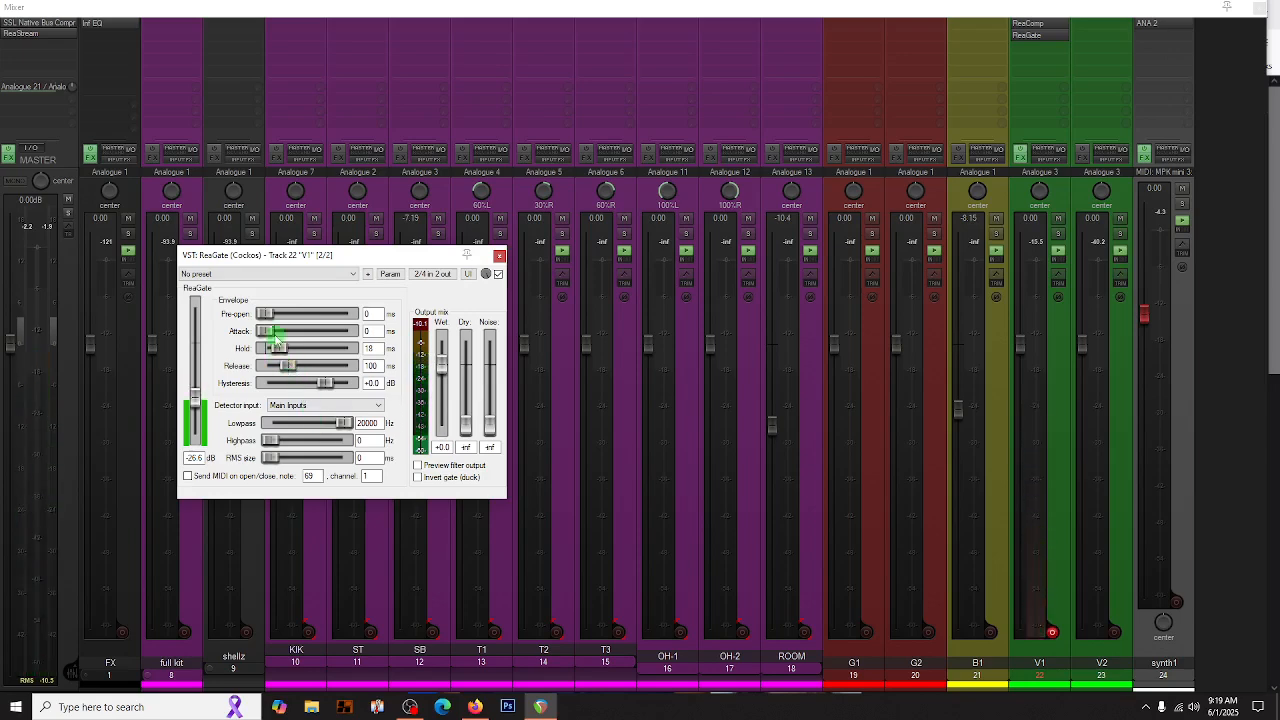
{"action": "left_click_drag", "start_coordinate": [331, 346], "coordinate": [182, 351]}
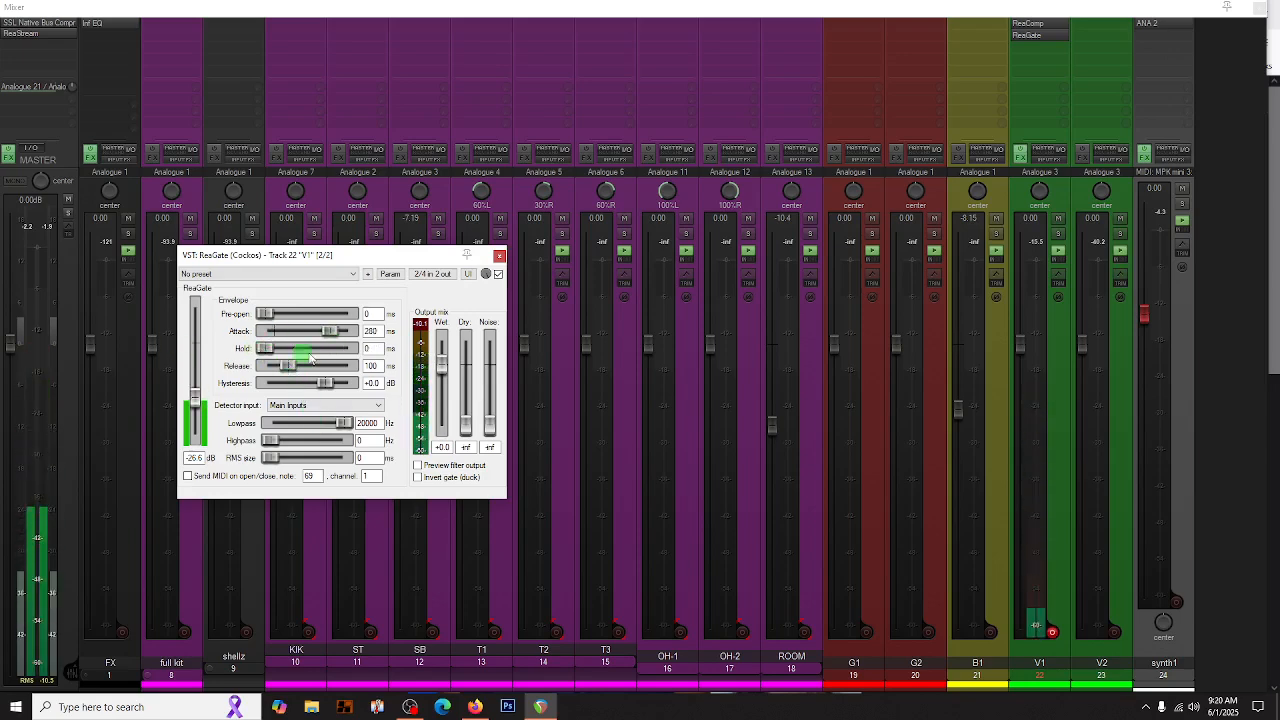
{"action": "mouse_move", "coordinate": [265, 348]}
{"action": "left_mouse_down"}
{"action": "mouse_move", "coordinate": [292, 349]}
{"action": "mouse_move", "coordinate": [260, 368]}
{"action": "left_mouse_up"}
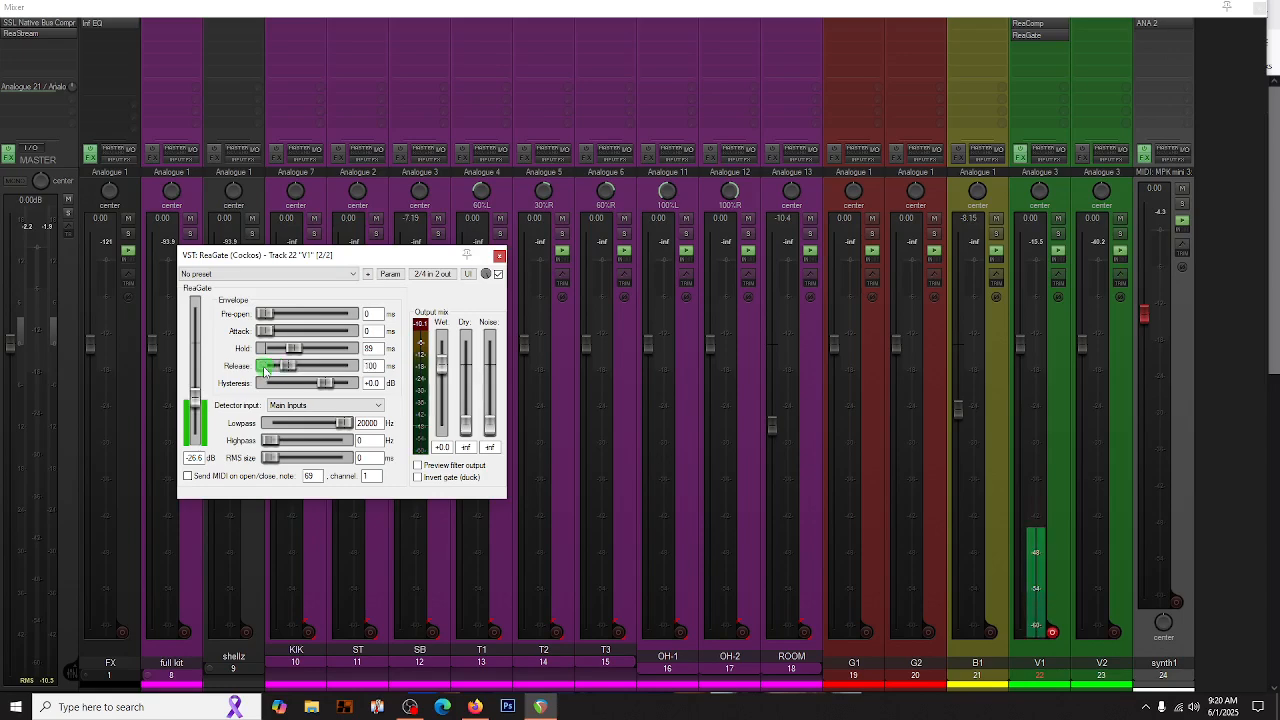
- Raise ReaGate's hysteresis to +4.6 dB, the hold to 195 ms and the release to 490 ms, and close the plugin
{"action": "left_click", "coordinate": [246, 274]}
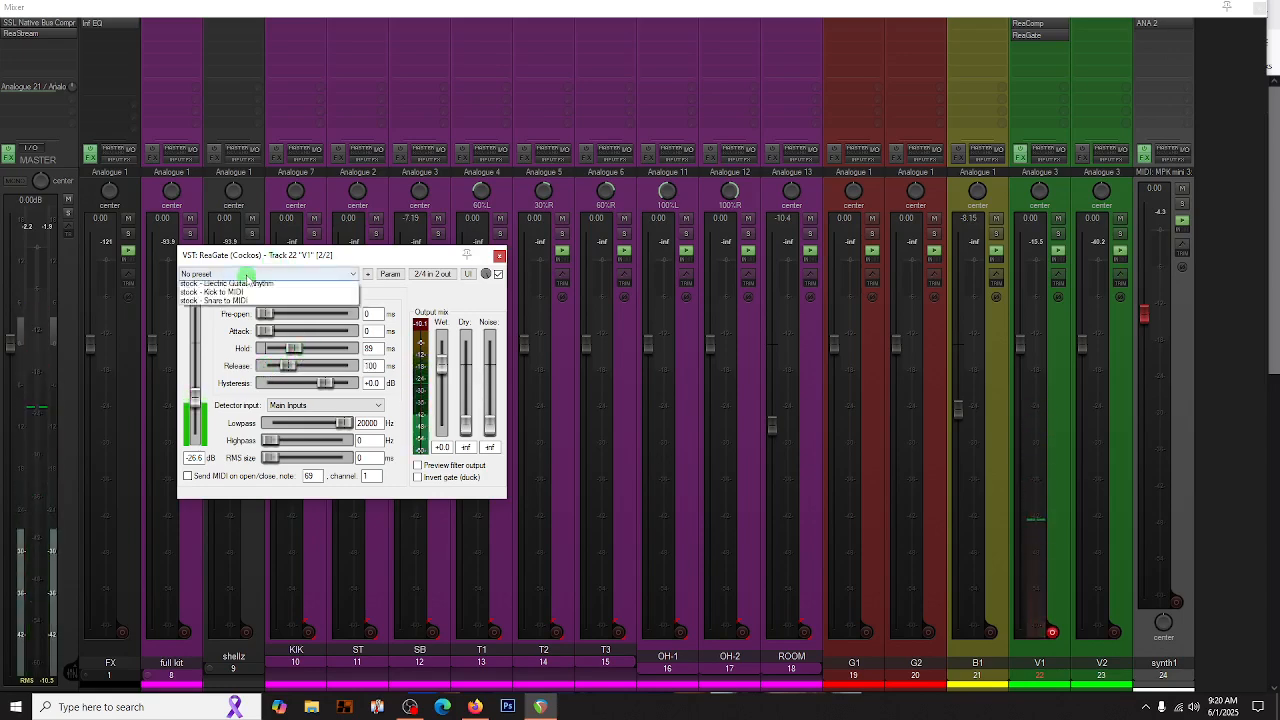
{"action": "left_click", "coordinate": [247, 275]}
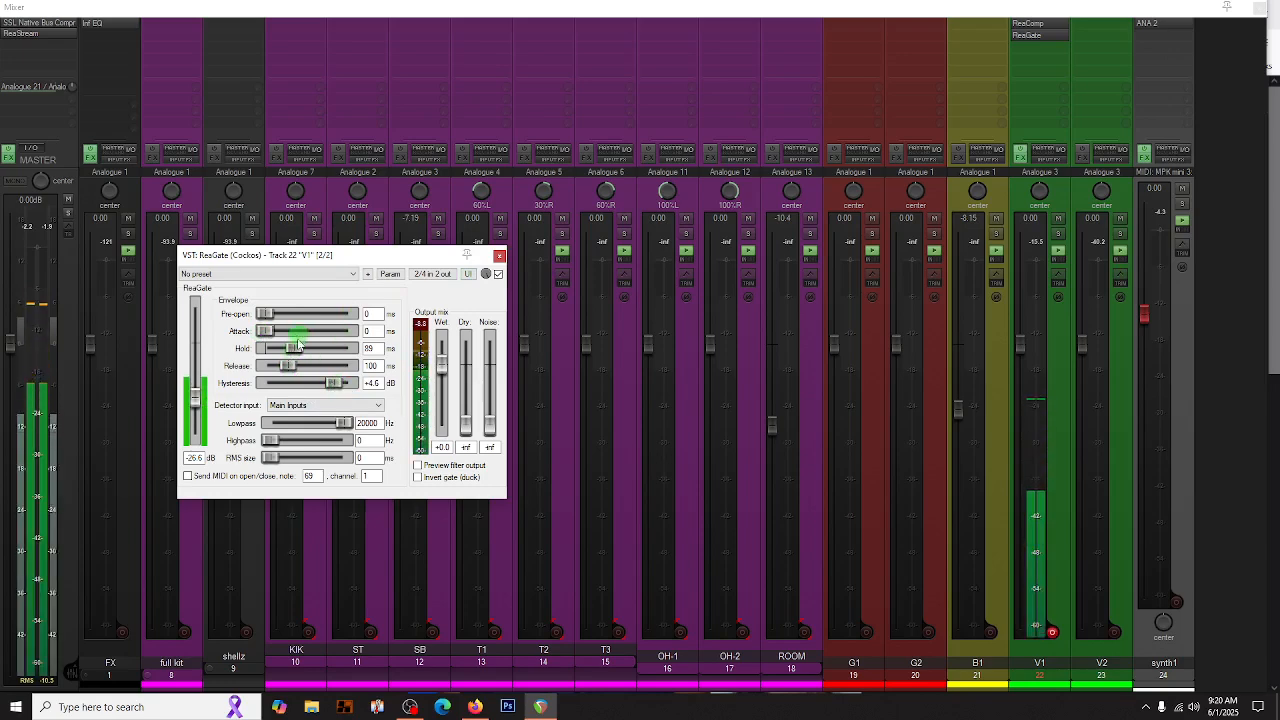
{"action": "left_click_drag", "start_coordinate": [294, 352], "coordinate": [307, 377]}
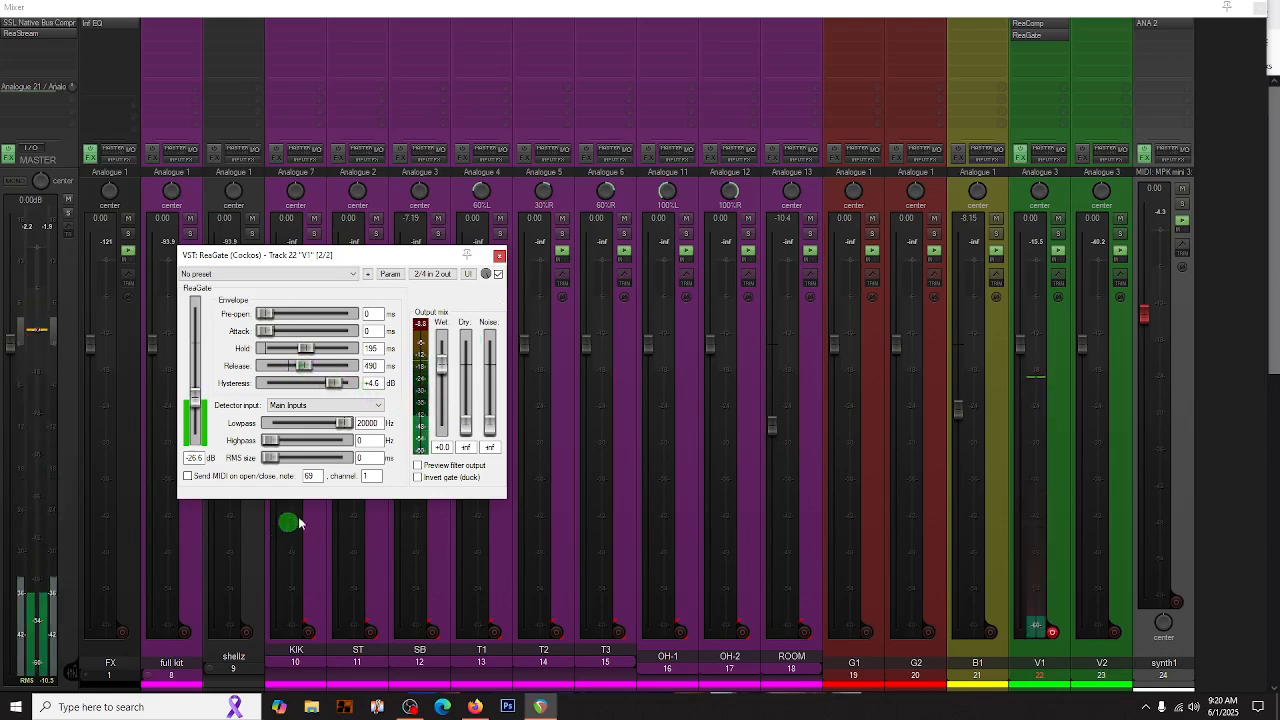
{"action": "left_click", "coordinate": [500, 255]}
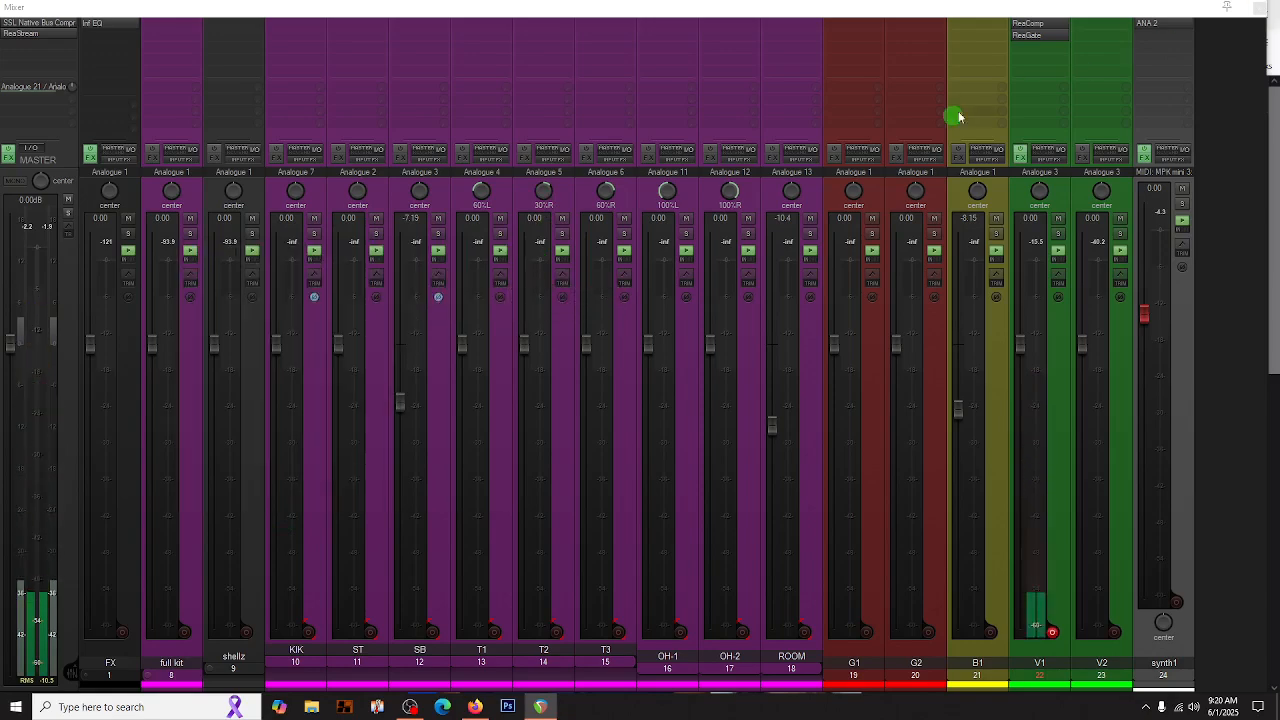
- Add the Cockos ReaEQ plugin after ReaGate on the V1 track and enable its fifth band to cut the lows
{"action": "double_click", "coordinate": [1040, 54]}
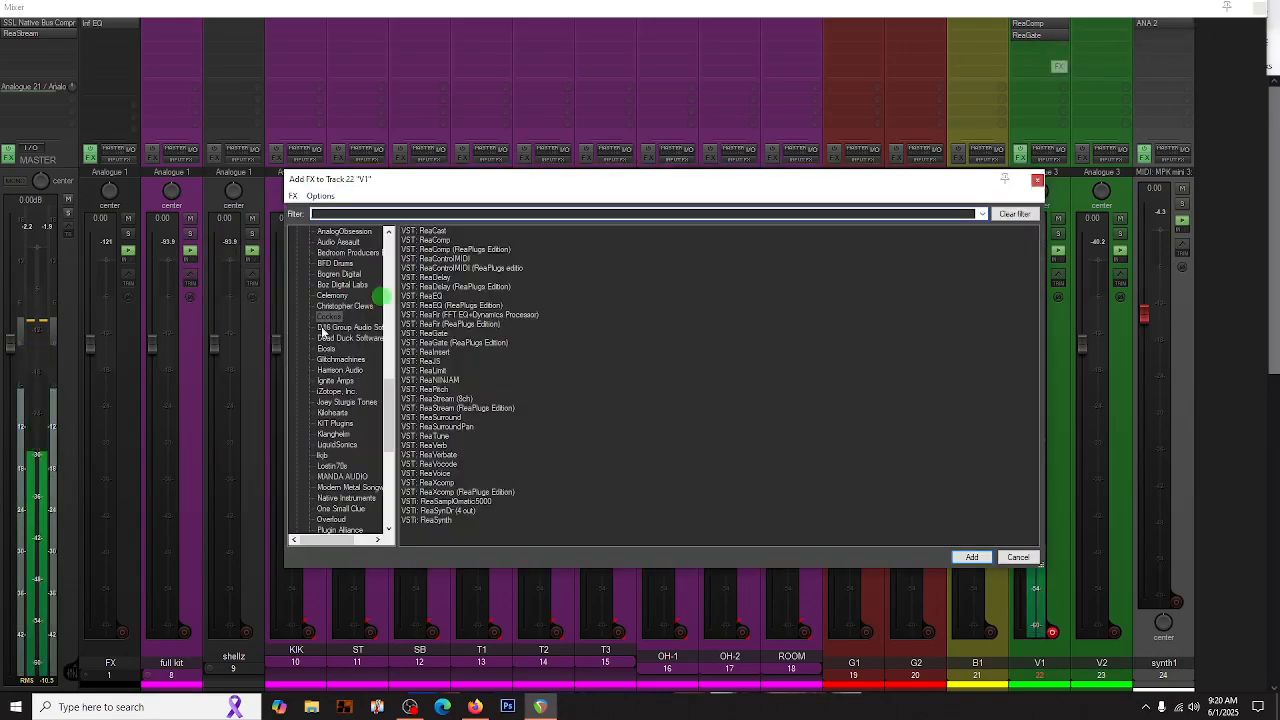
{"action": "double_click", "coordinate": [430, 296]}
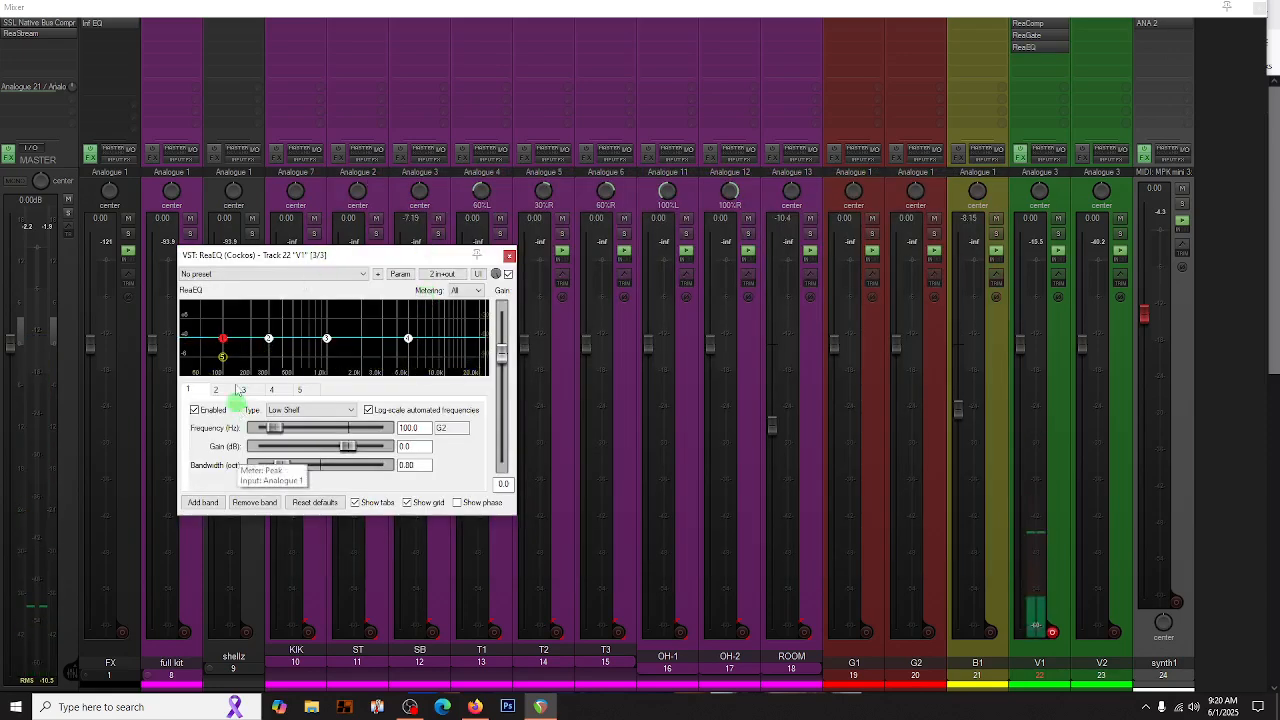
{"action": "left_click", "coordinate": [225, 352]}
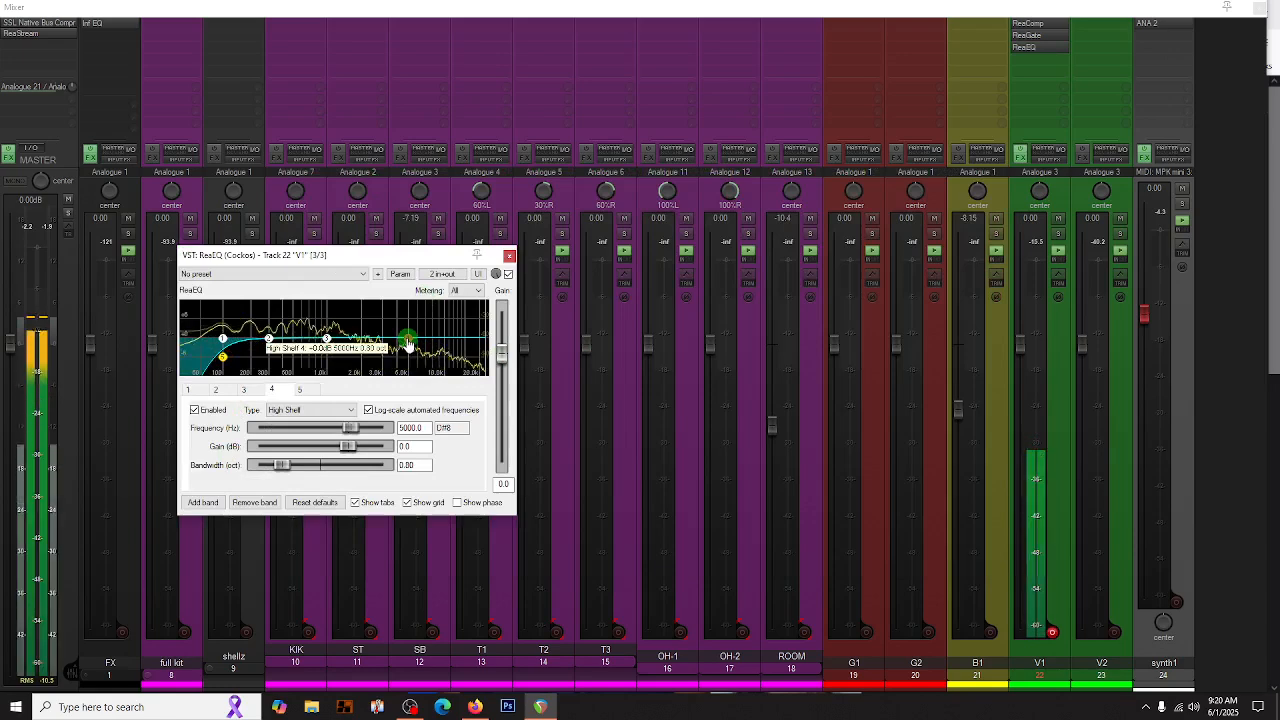
- Raise ReaEQ's high shelf, and boost band 3 by 4.4 dB at about 2883 Hz with a 1.00-octave bandwidth
{"action": "left_click_drag", "start_coordinate": [408, 339], "coordinate": [416, 330]}
{"action": "left_click_drag", "start_coordinate": [325, 343], "coordinate": [373, 327]}
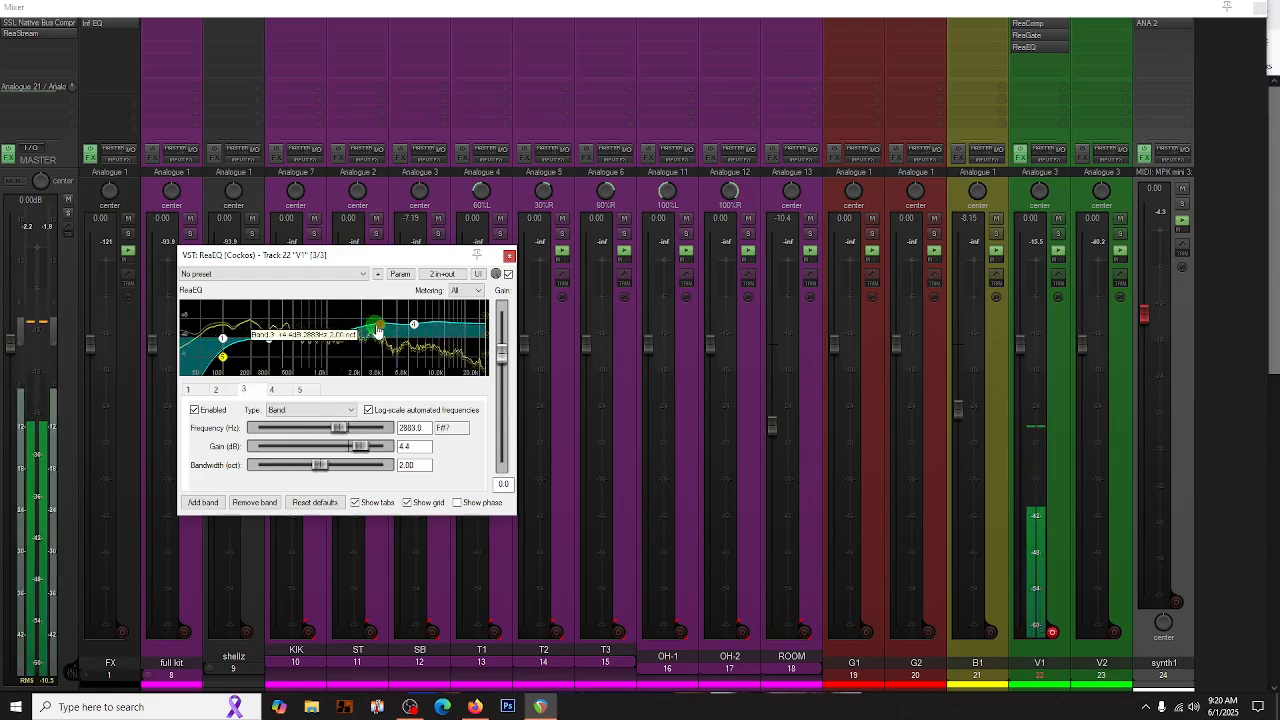
{"action": "scroll", "coordinate": [379, 329], "scroll_direction": "down", "scroll_amount": 4}
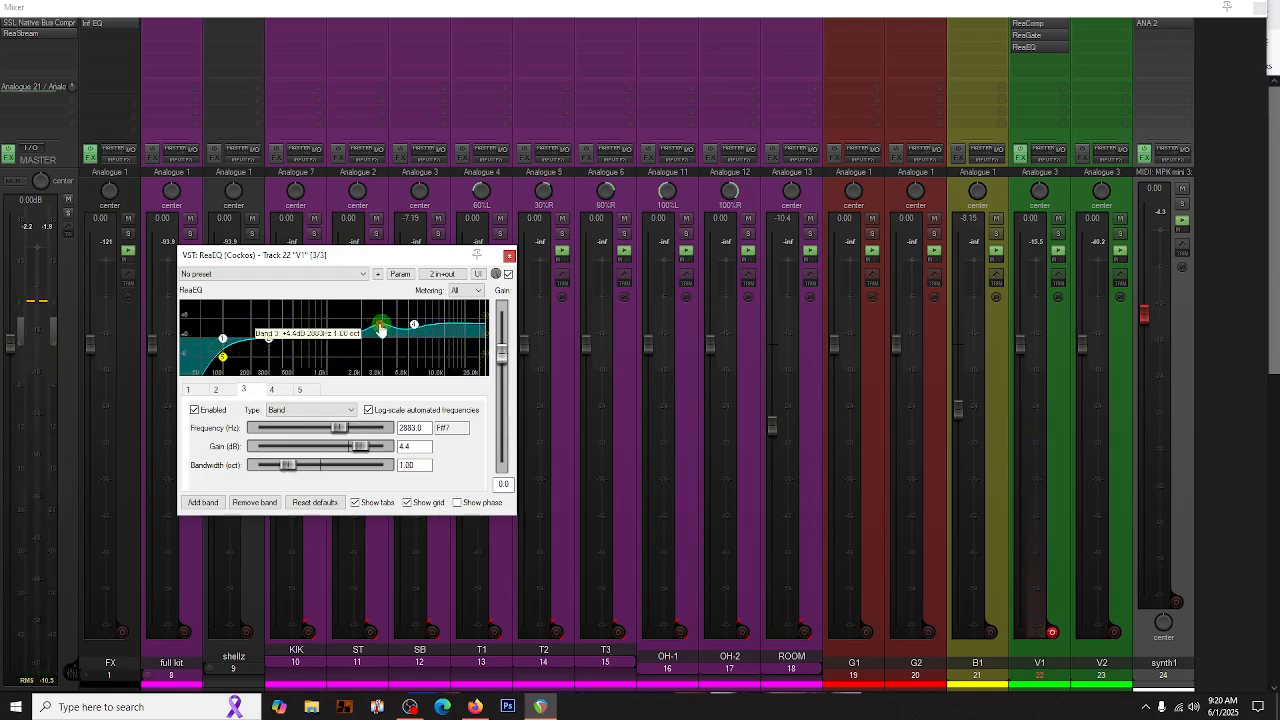
{"action": "scroll", "coordinate": [381, 329], "scroll_direction": "down", "scroll_amount": 1}
- Pull band 2 down to about -6.3 dB, narrow its bandwidth to 1.00 octave and sweep it up to about 994 Hz
{"action": "left_click_drag", "start_coordinate": [271, 343], "coordinate": [274, 363]}
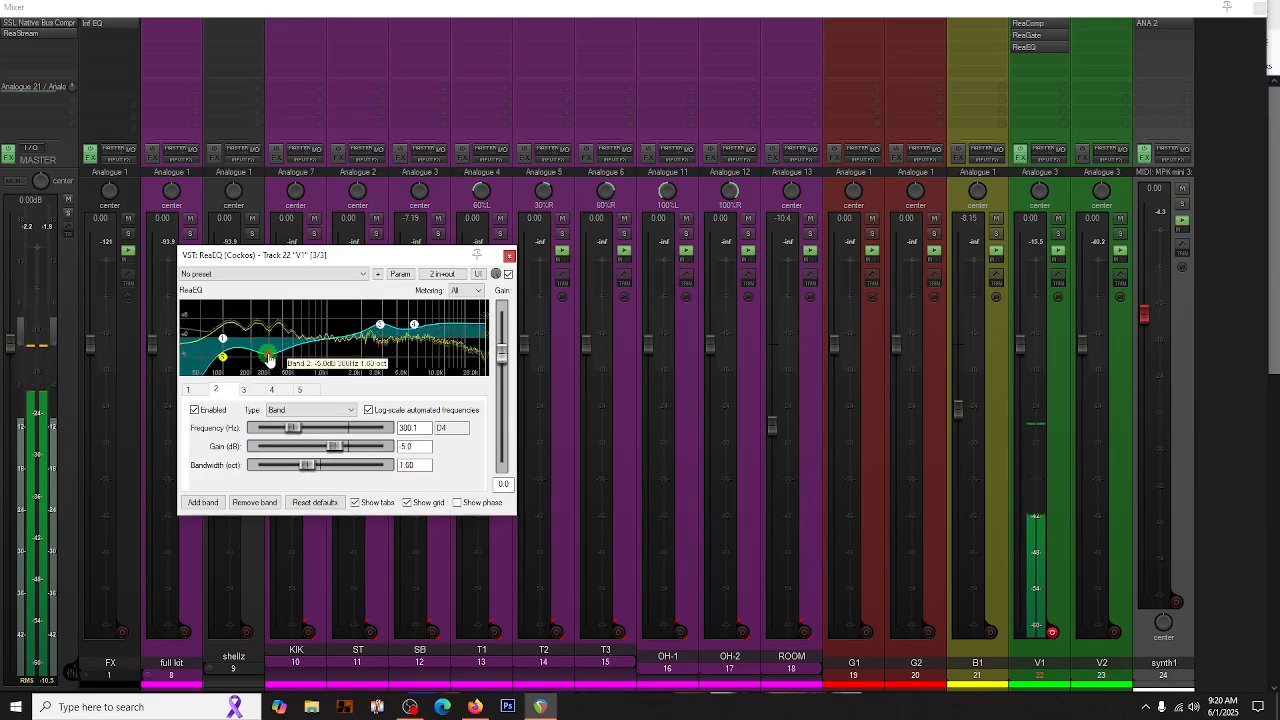
{"action": "left_click_drag", "start_coordinate": [269, 357], "coordinate": [288, 357]}
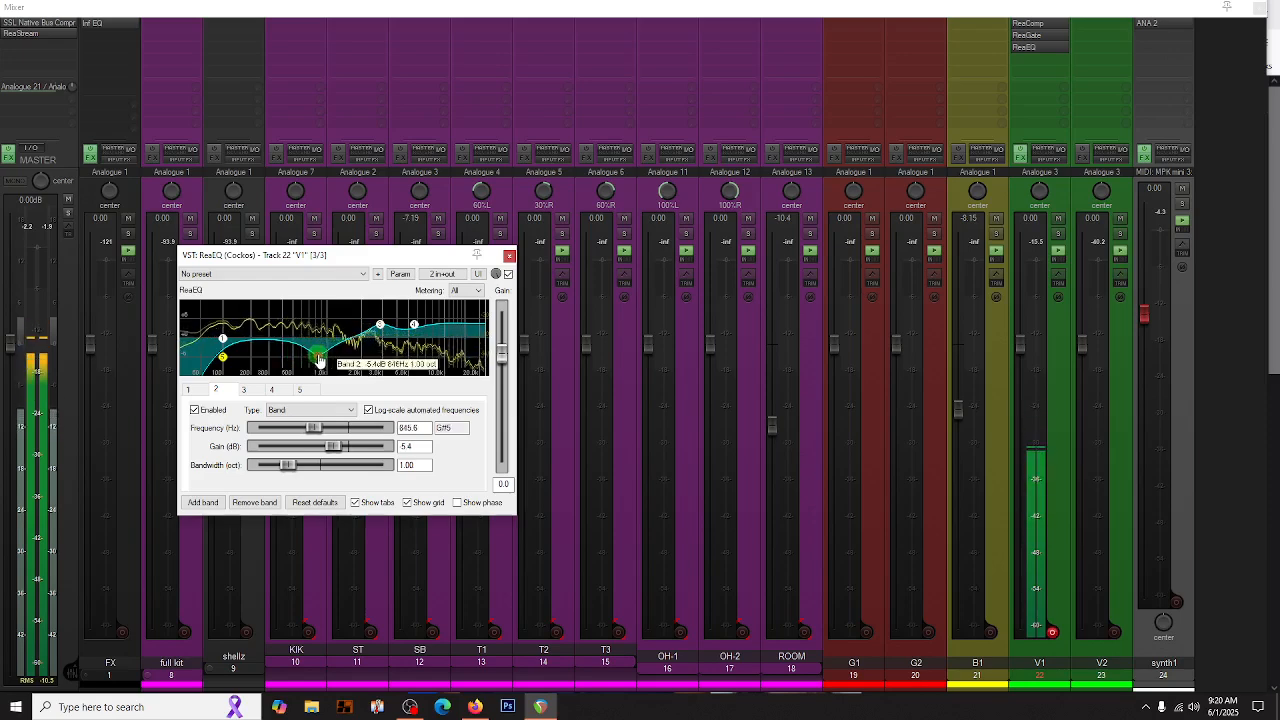
{"action": "left_click_drag", "start_coordinate": [327, 357], "coordinate": [328, 366]}
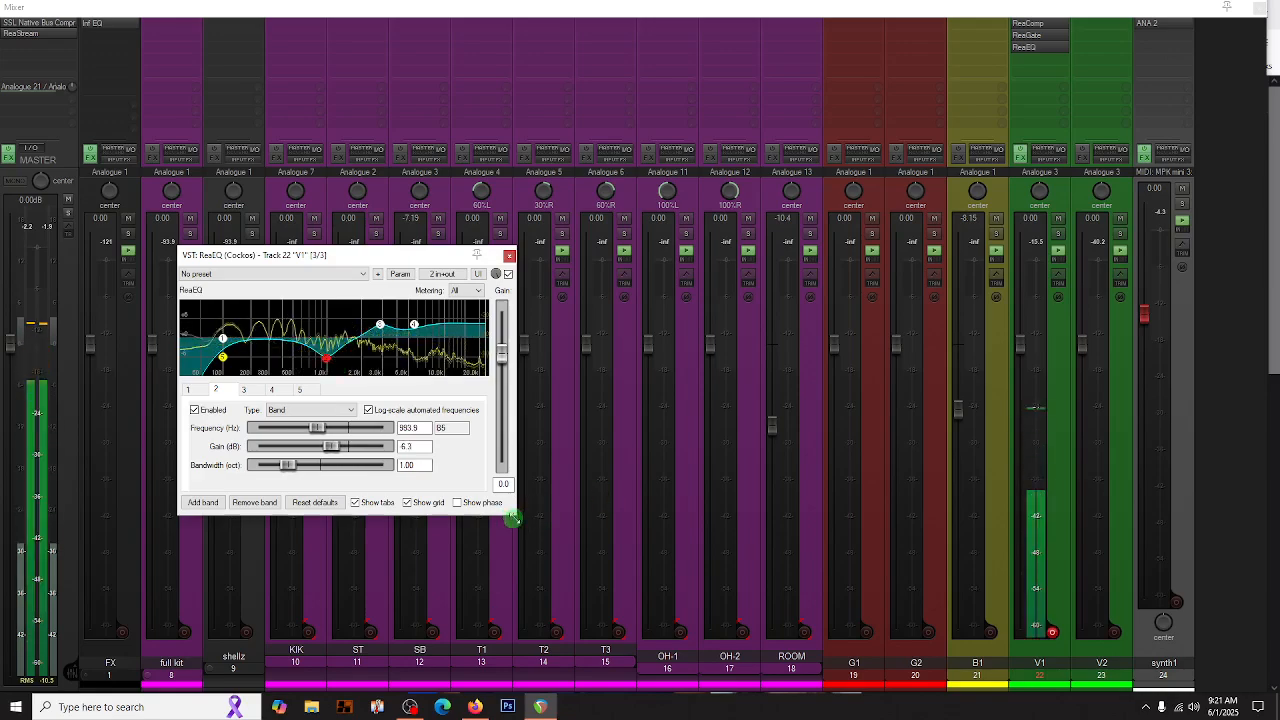
- Enlarge and reposition the ReaEQ window, and move the band 2 cut to about 286 Hz at -4.6 dB
{"action": "left_click_drag", "start_coordinate": [516, 518], "coordinate": [828, 610]}
{"action": "left_click_drag", "start_coordinate": [537, 257], "coordinate": [475, 108]}
{"action": "left_click_drag", "start_coordinate": [417, 272], "coordinate": [298, 268]}
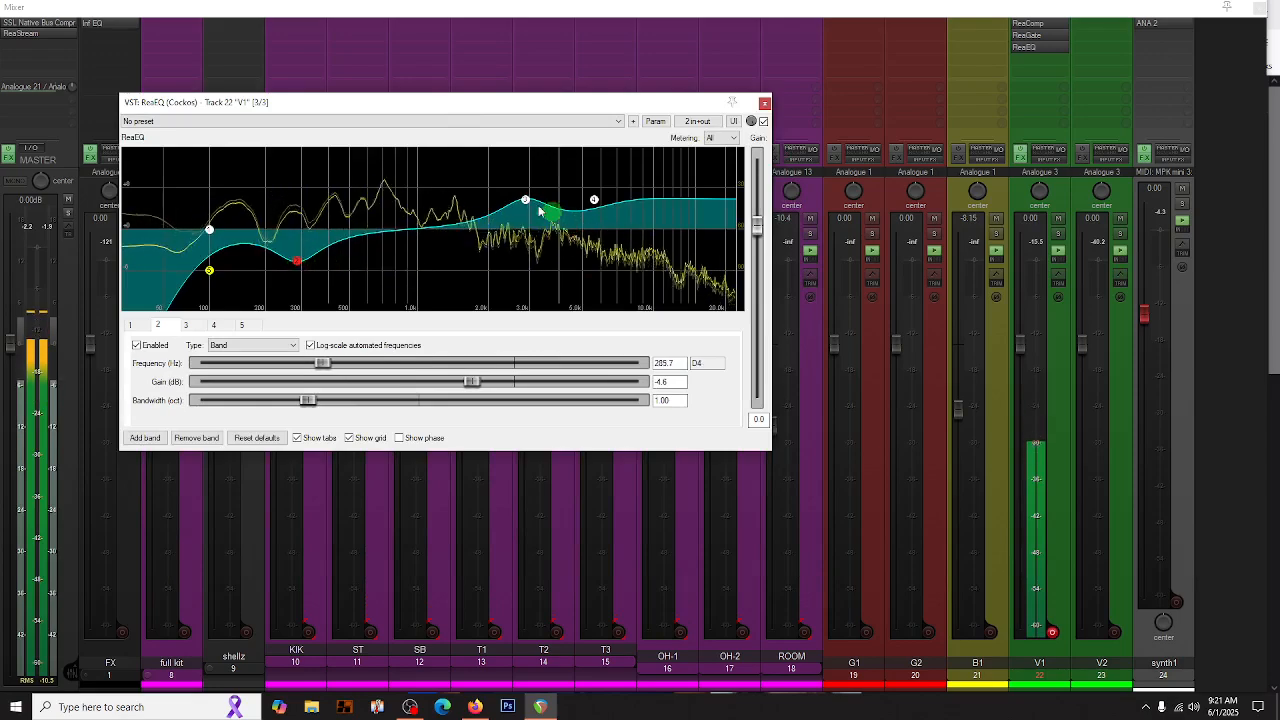
- Narrow band 3 to 0.40 octaves, shift it to about 2998 Hz at 4.2 dB, and close ReaEQ
{"action": "scroll", "coordinate": [526, 204], "scroll_direction": "down", "scroll_amount": 6}
{"action": "left_click_drag", "start_coordinate": [526, 204], "coordinate": [531, 206]}
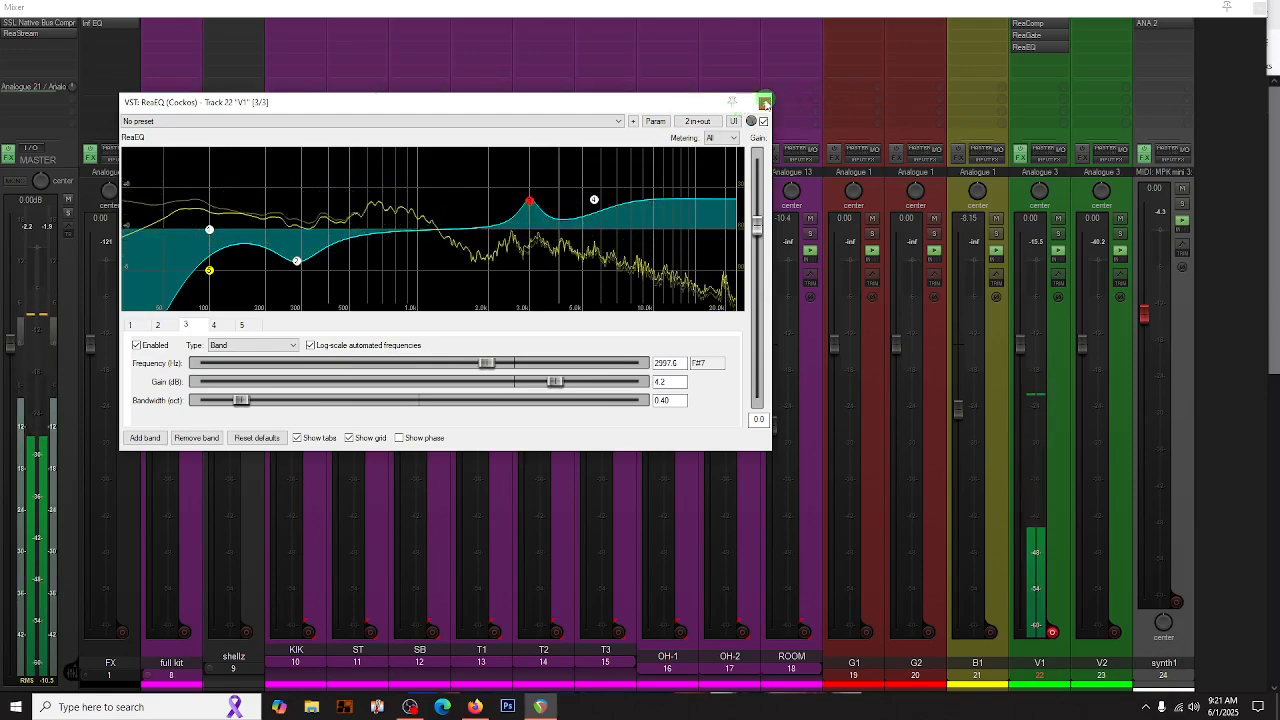
{"action": "left_click", "coordinate": [764, 103]}
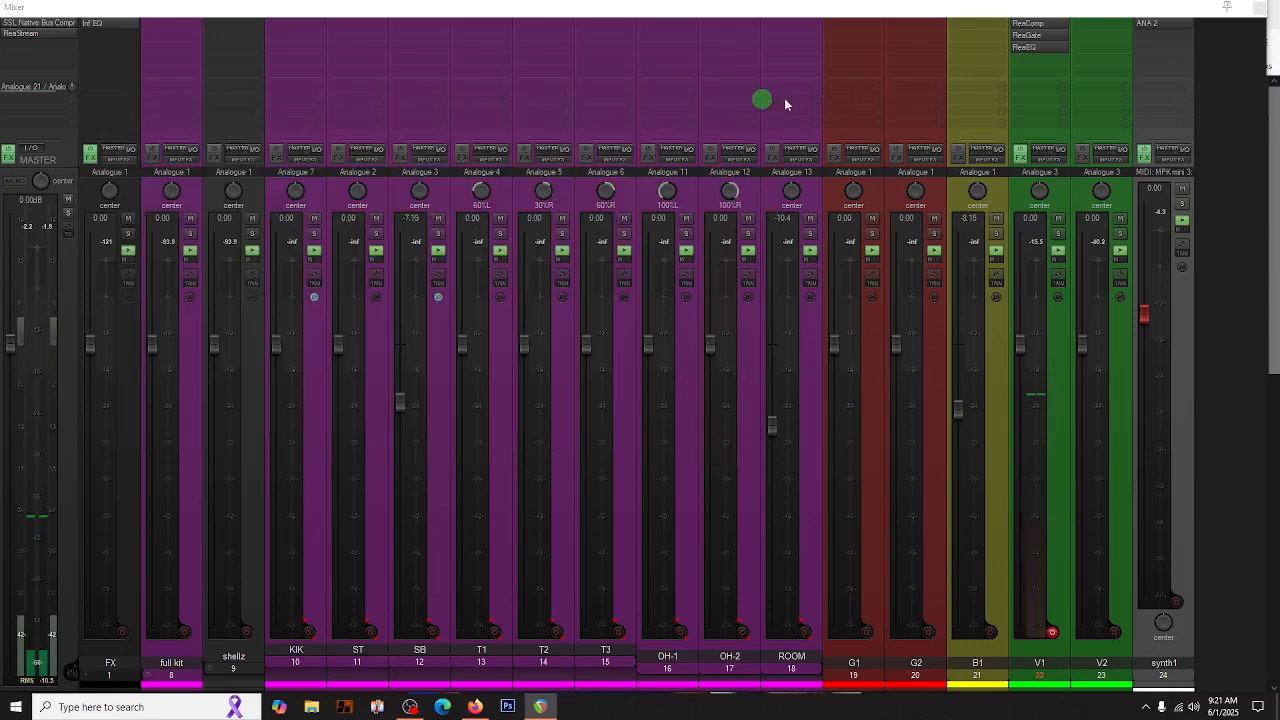
- Expand the FX folder to show its effect tracks in the mixer, and open the routing of the V1 track
{"action": "left_click", "coordinate": [1026, 90]}
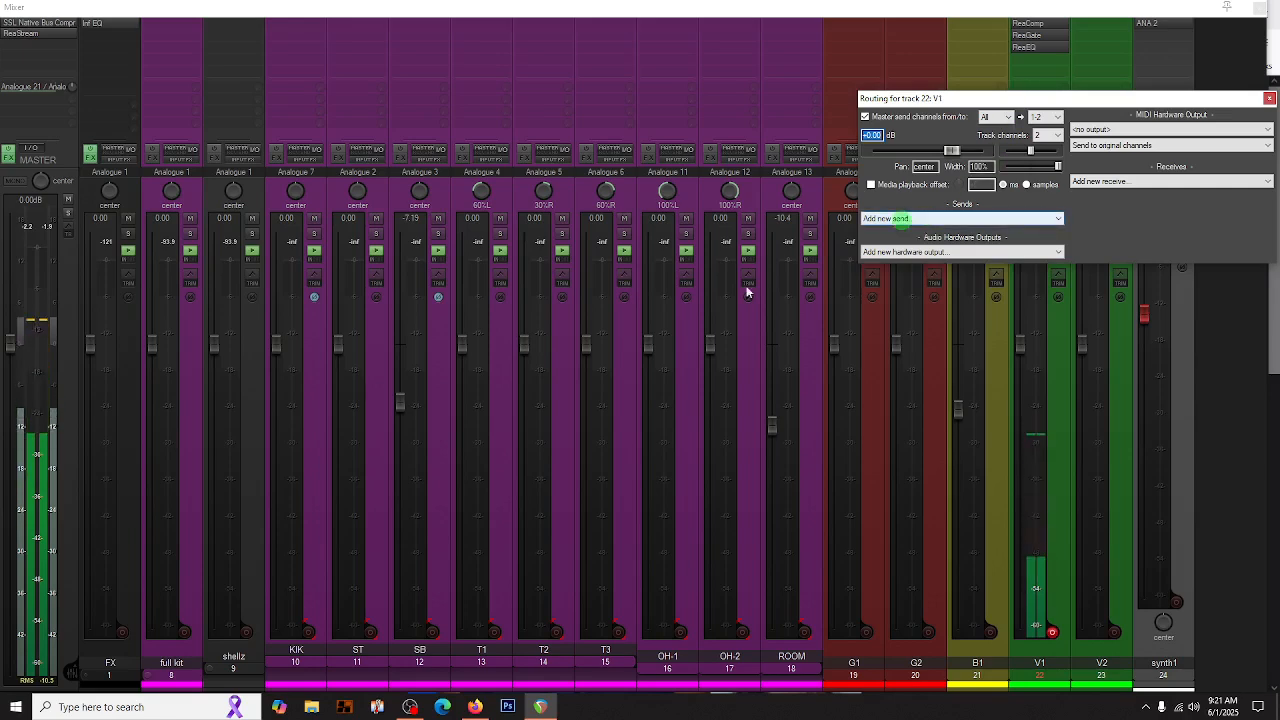
{"action": "left_click", "coordinate": [86, 674]}
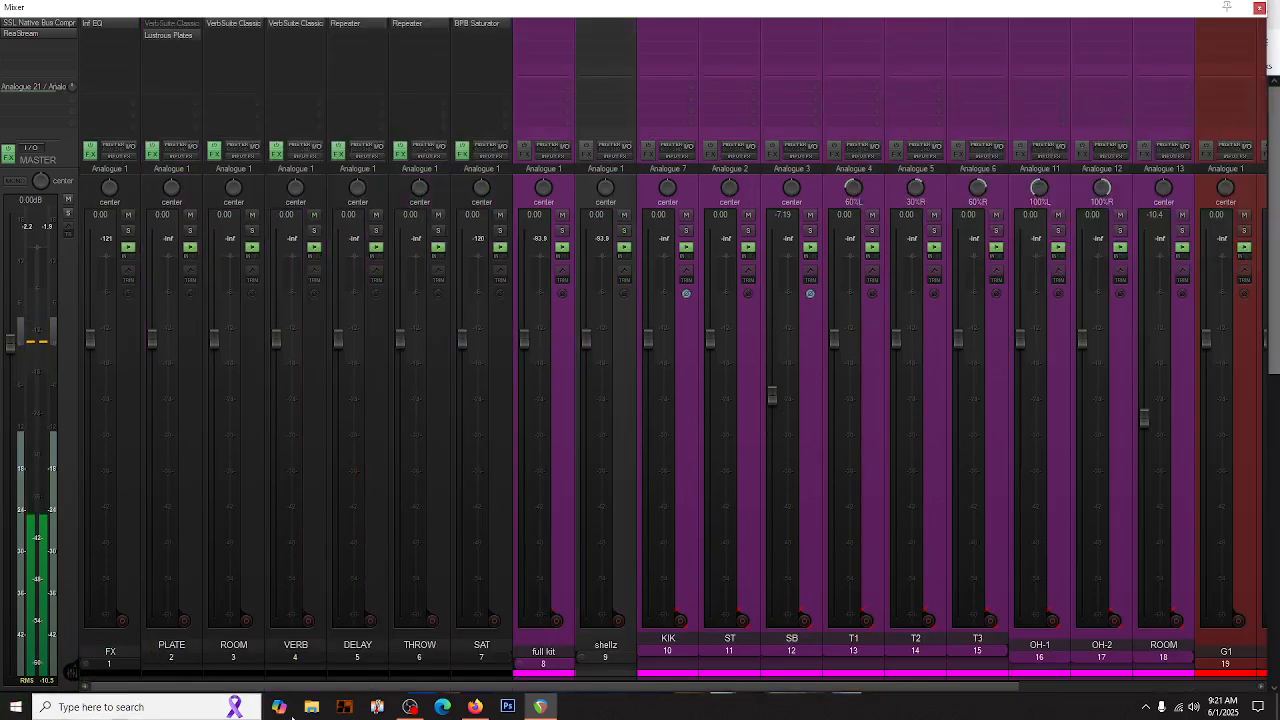
{"action": "scroll", "coordinate": [1051, 588], "scroll_direction": "right", "scroll_amount": 5}
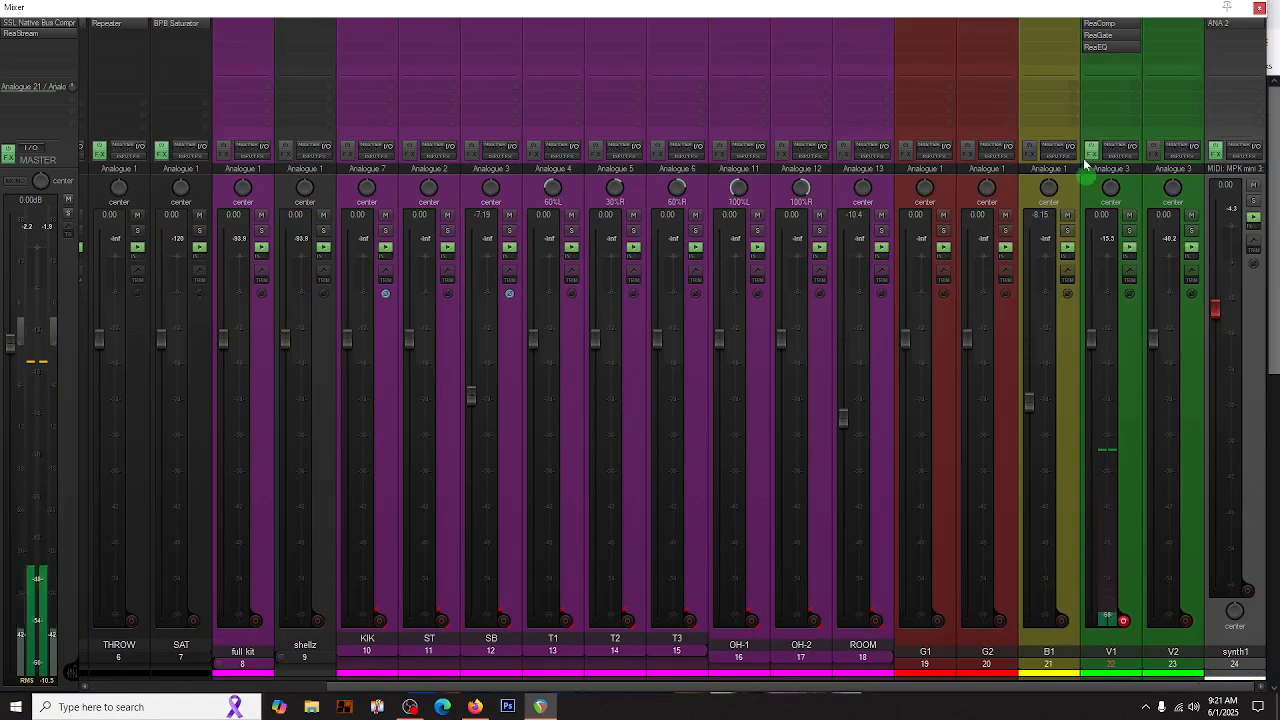
{"action": "left_click", "coordinate": [1097, 94]}
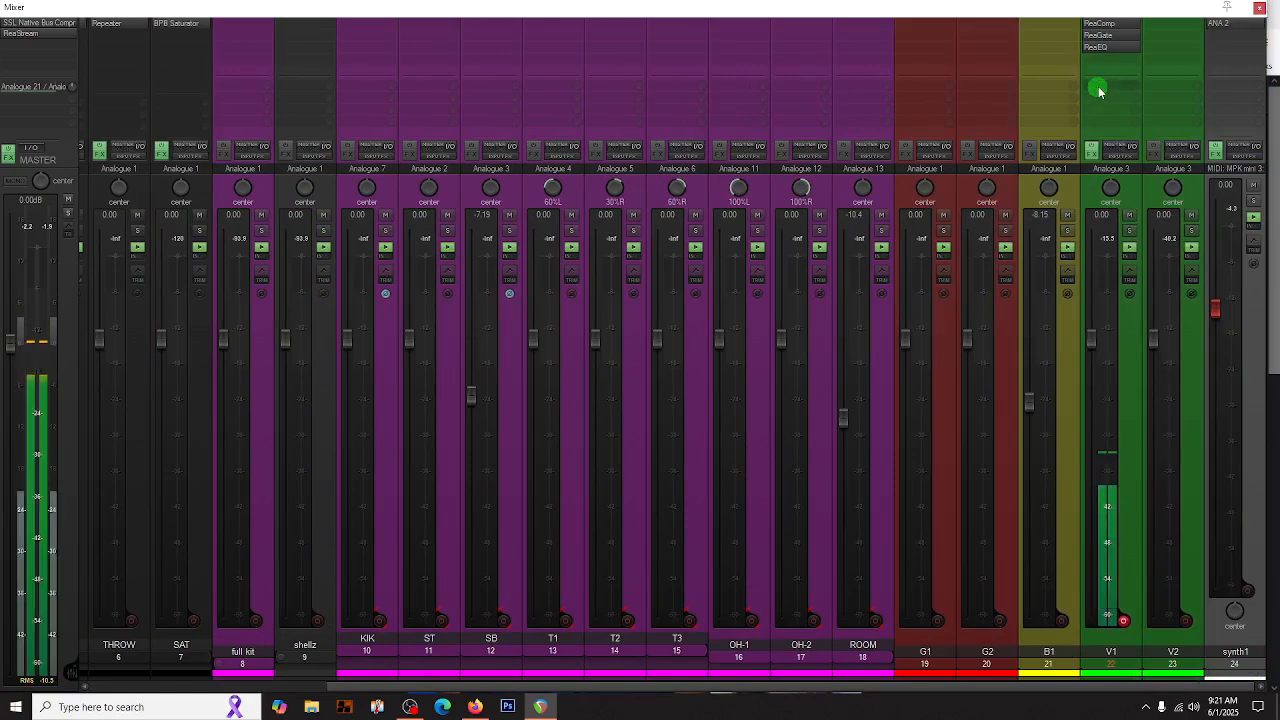
{"action": "left_click", "coordinate": [888, 216]}
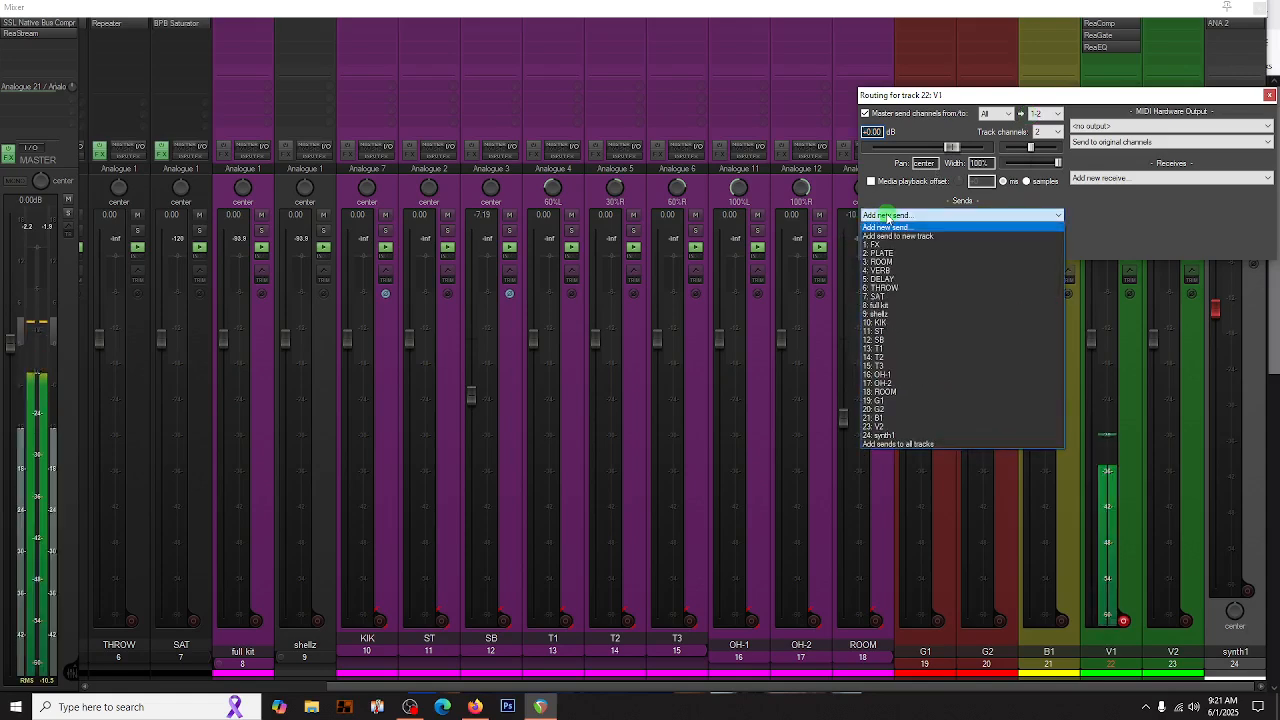
{"action": "left_click", "coordinate": [886, 264]}
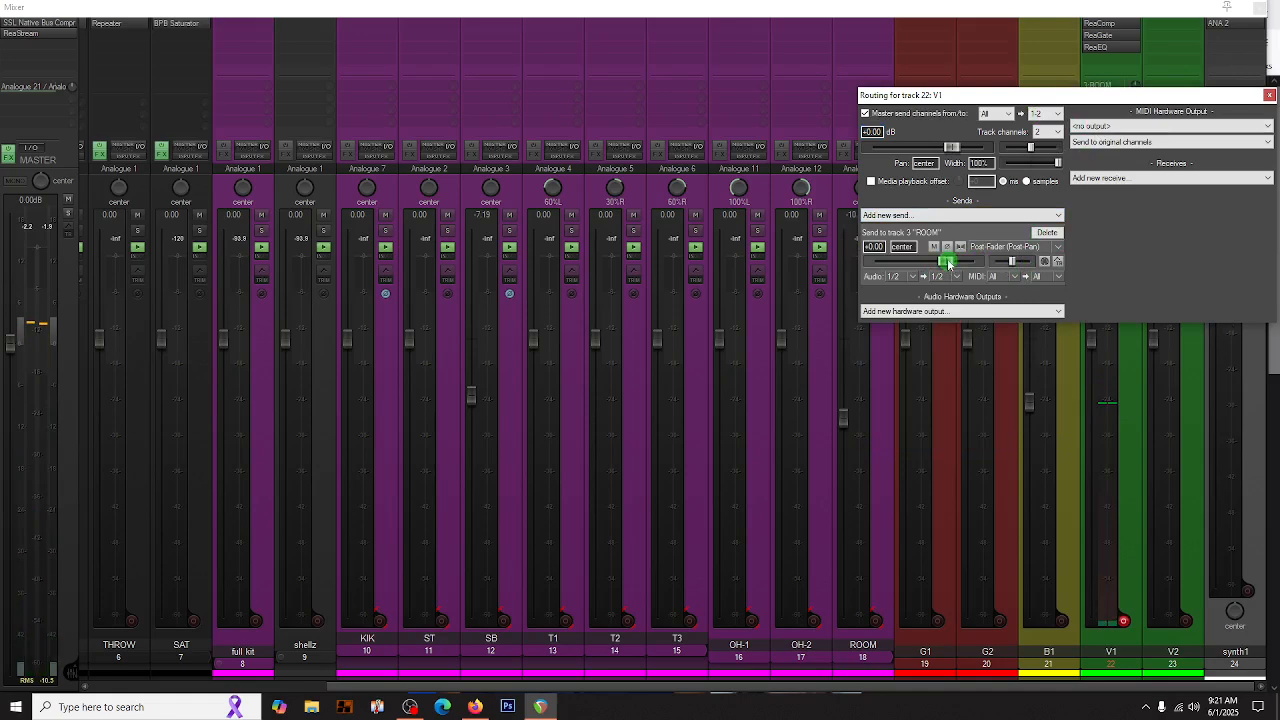
{"action": "left_click", "coordinate": [1047, 232]}
- Add a send from V1 to the VERB track and lower its level to -16.67 dB
{"action": "left_click", "coordinate": [943, 215]}
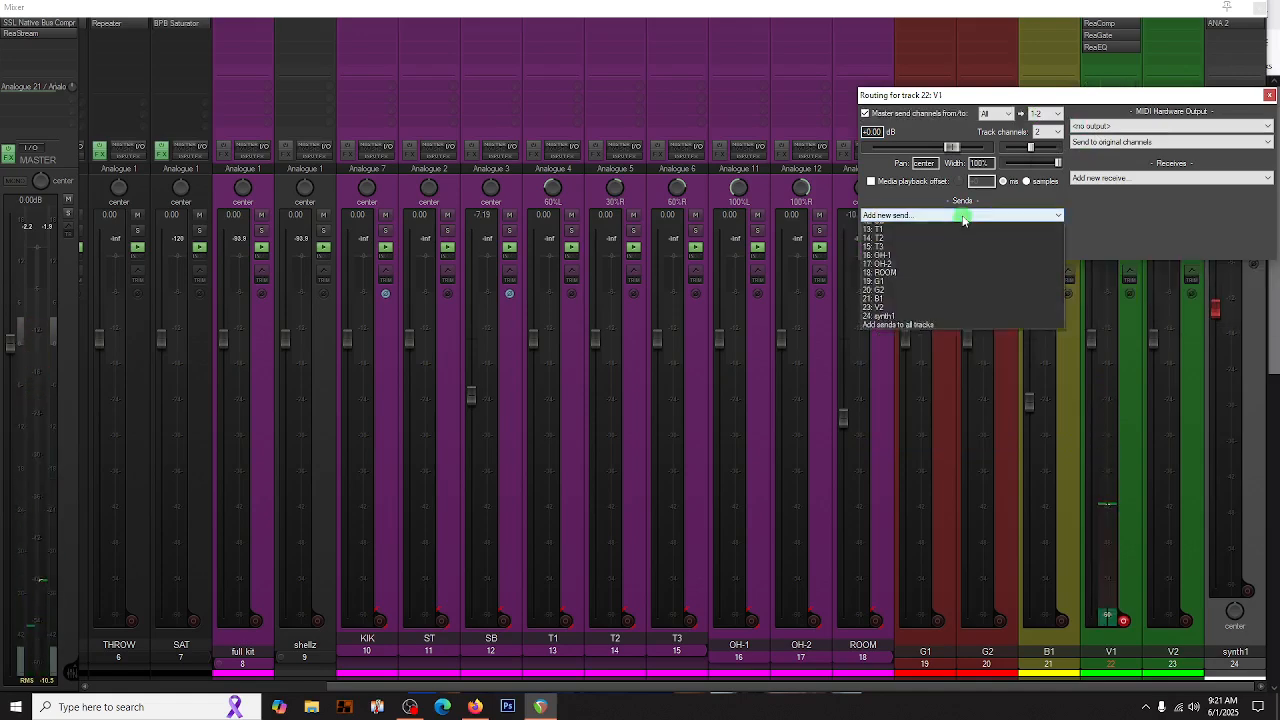
{"action": "left_click", "coordinate": [886, 270]}
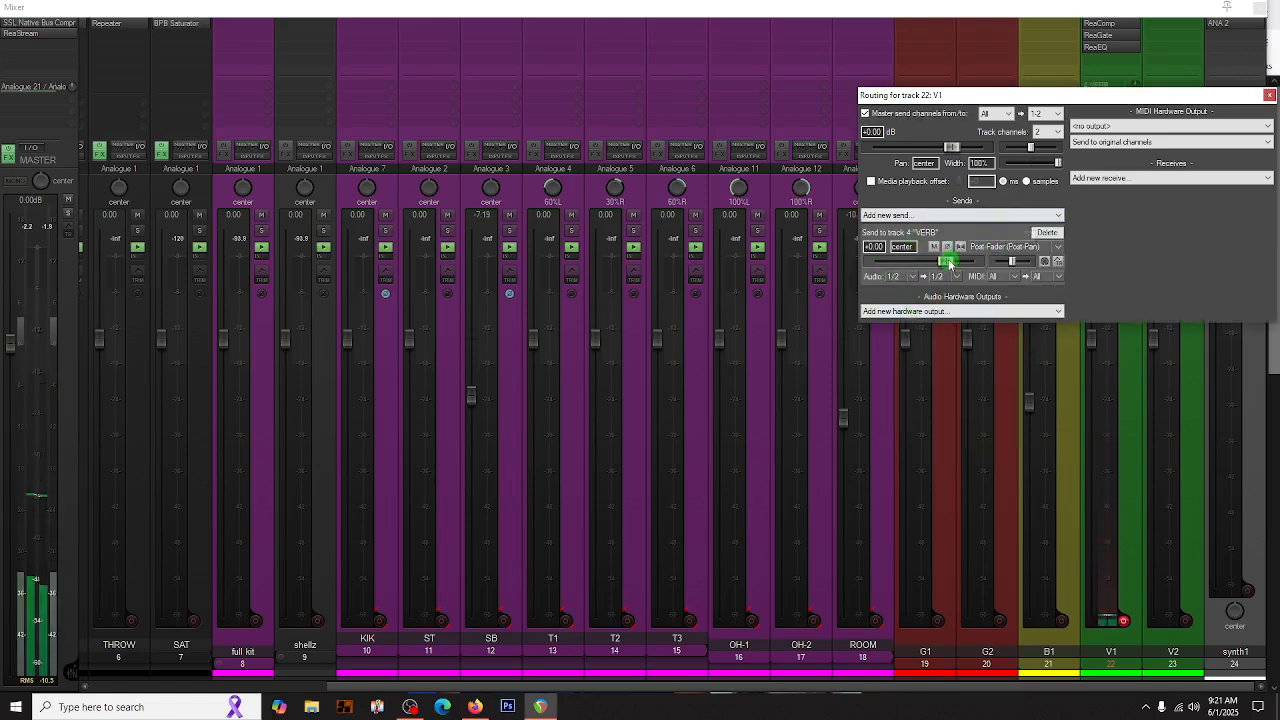
{"action": "left_click_drag", "start_coordinate": [949, 262], "coordinate": [927, 270]}
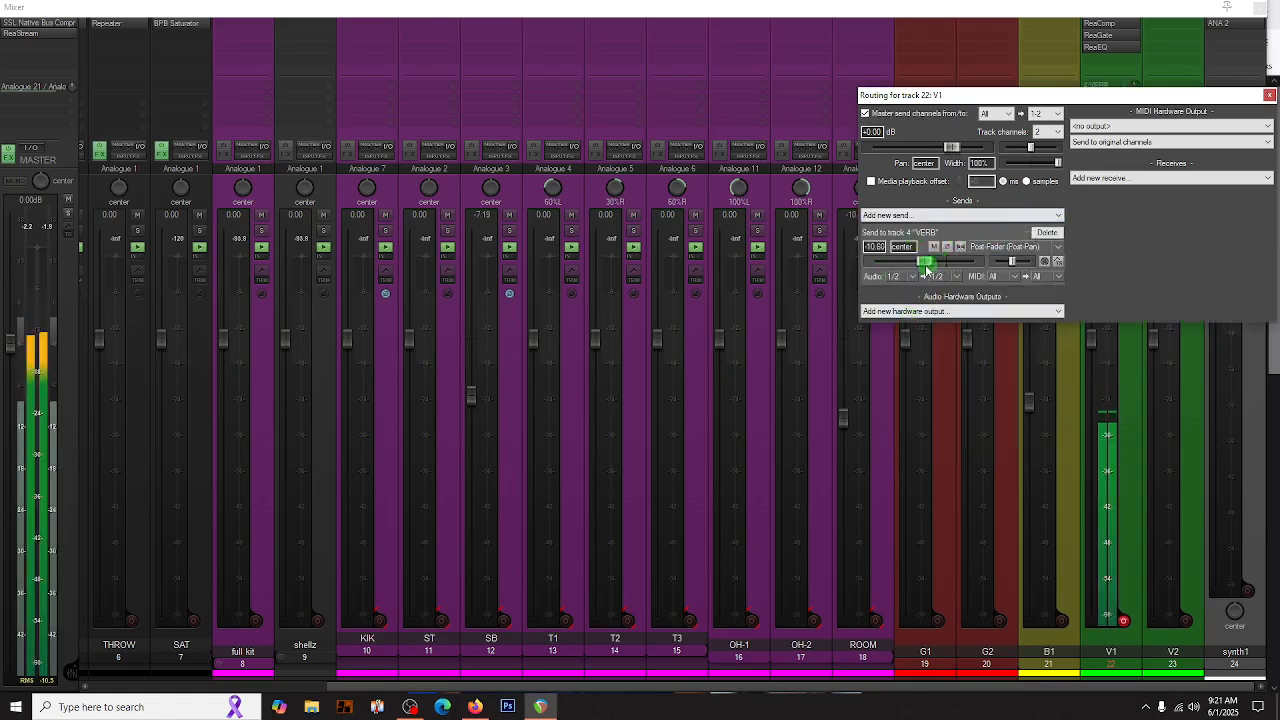
- Add a send from V1 to the DELAY track at -41.25 dB, and close the routing window
{"action": "left_click", "coordinate": [905, 215]}
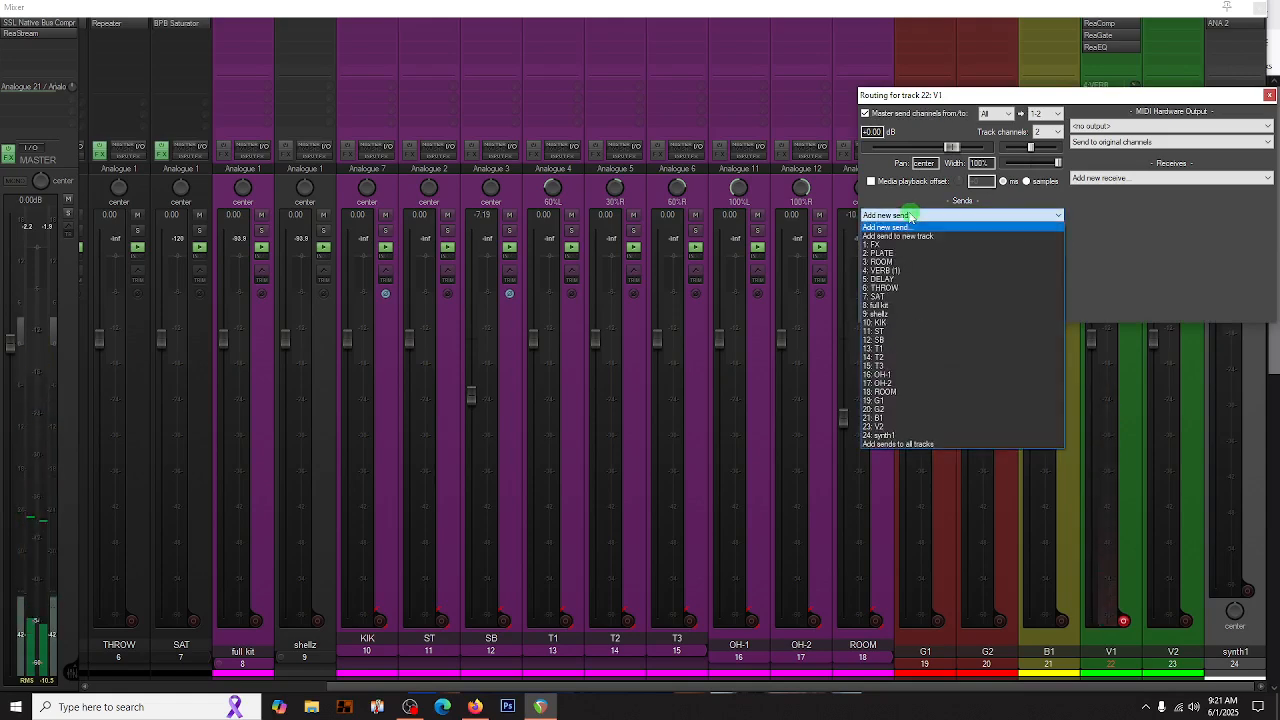
{"action": "left_click", "coordinate": [899, 280]}
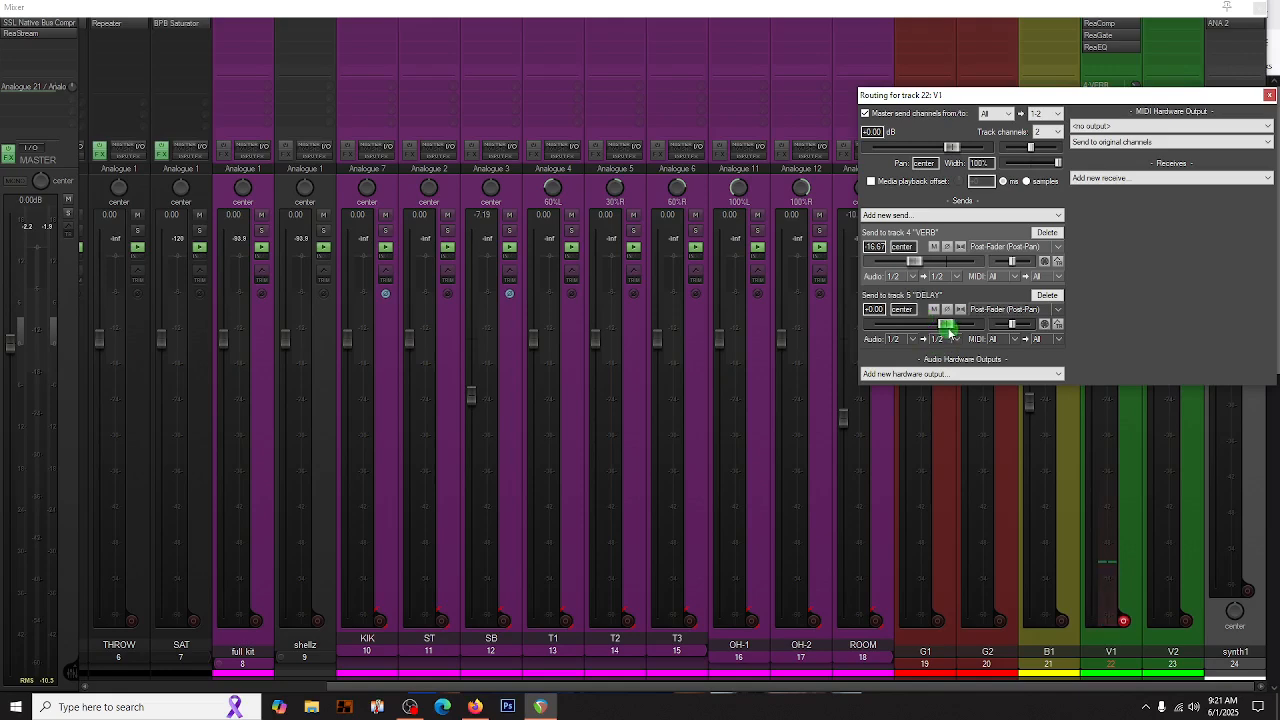
{"action": "mouse_move", "coordinate": [911, 343]}
{"action": "left_mouse_down"}
{"action": "mouse_move", "coordinate": [912, 329]}
{"action": "mouse_move", "coordinate": [892, 328]}
{"action": "left_mouse_up"}
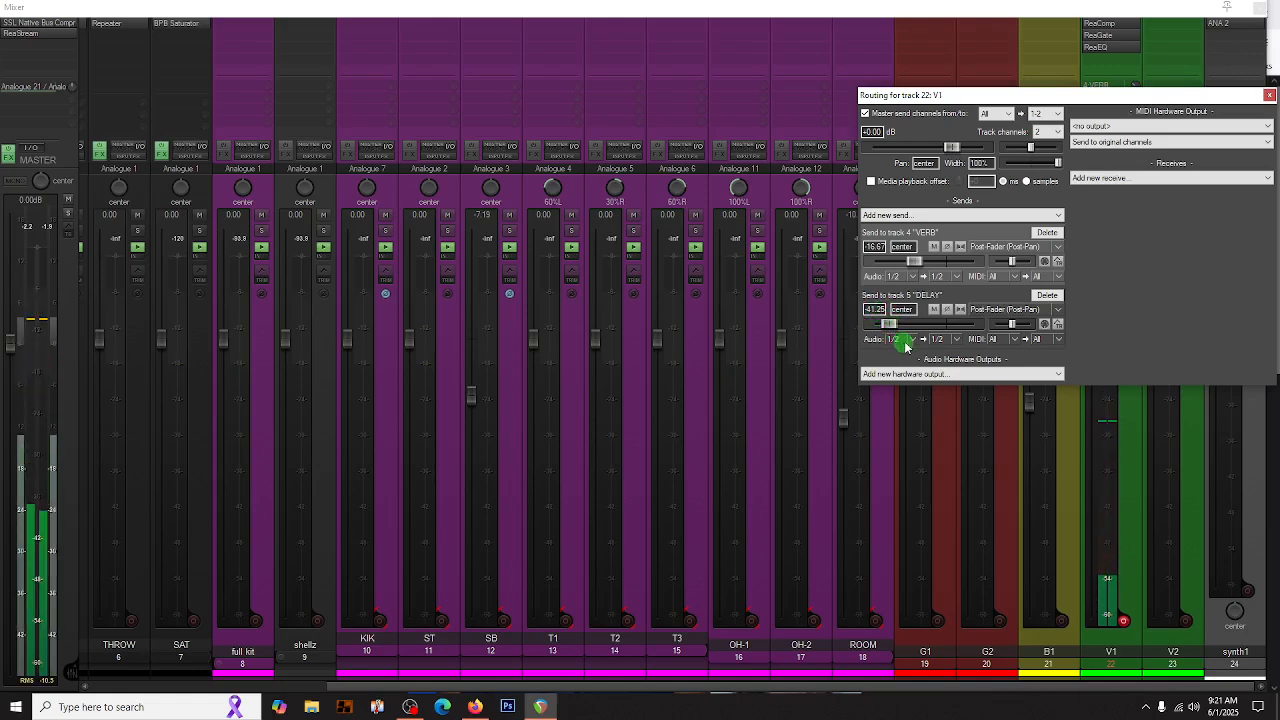
{"action": "left_click", "coordinate": [1269, 95]}
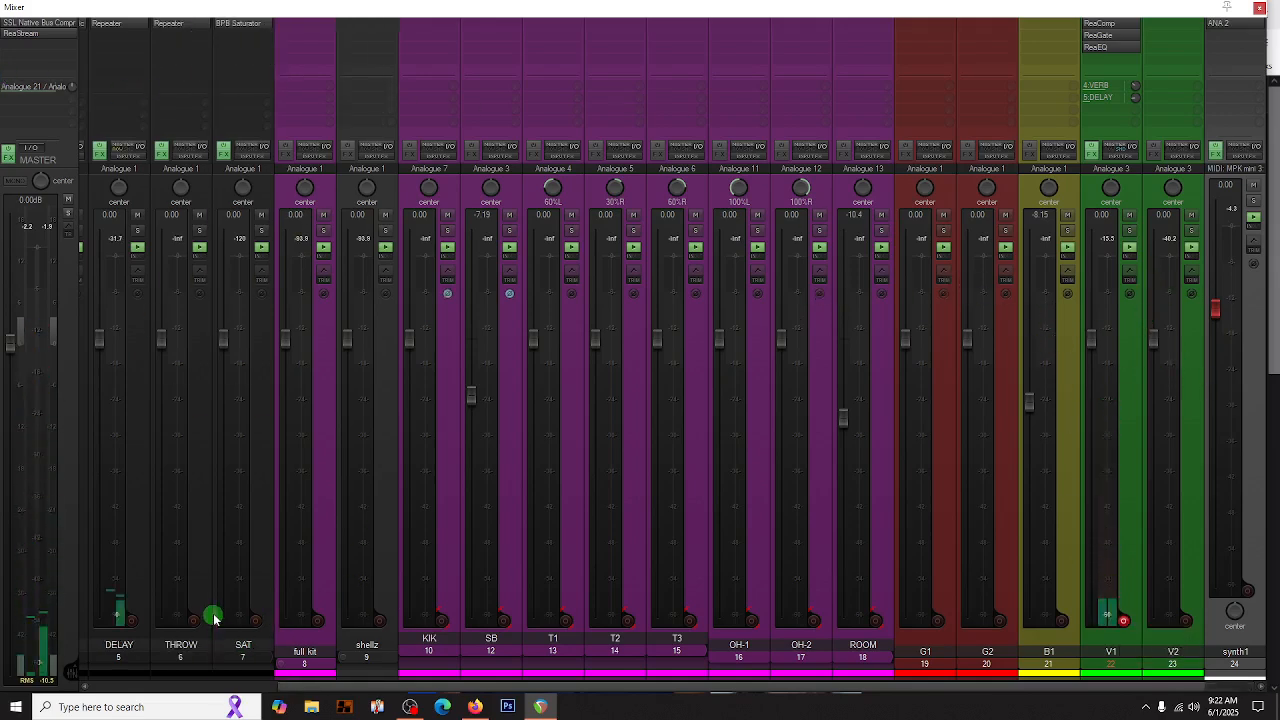
- Inspect the SSL Native Bus Compressor 2 settings on the master track, and close the plug-in window
{"action": "scroll", "coordinate": [214, 612], "scroll_direction": "left", "scroll_amount": 5}
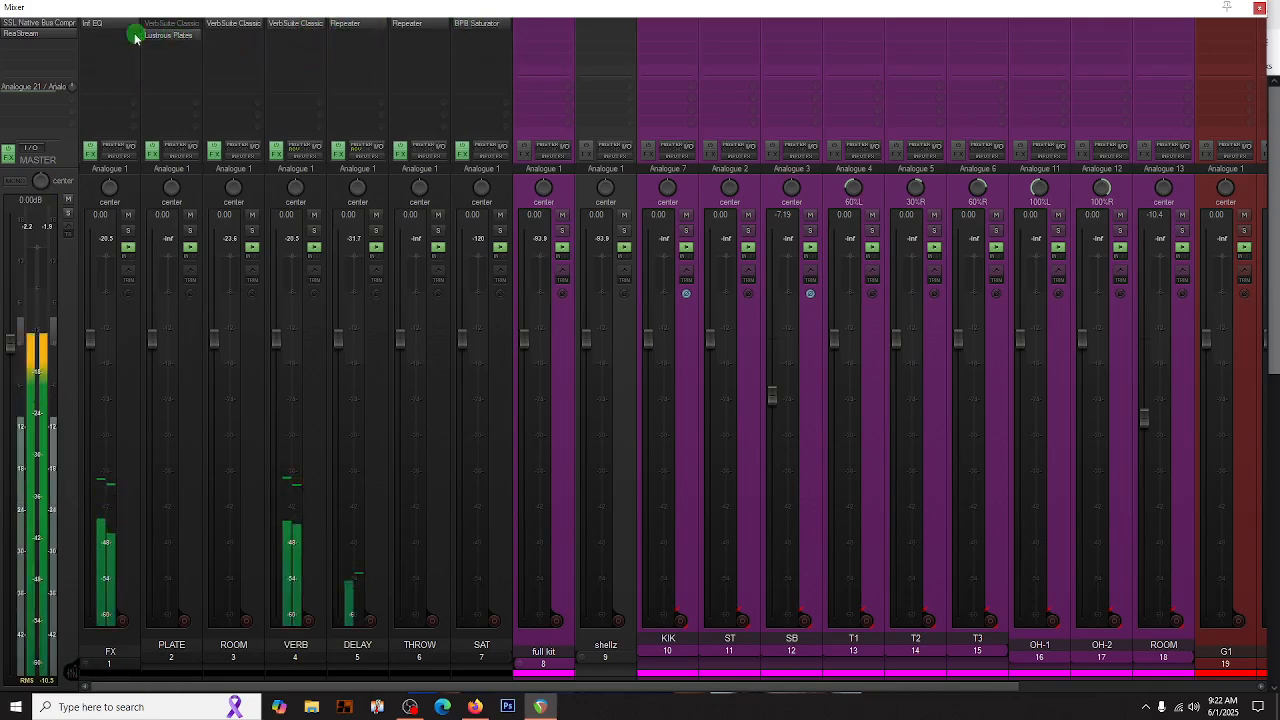
{"action": "right_click", "coordinate": [18, 28]}
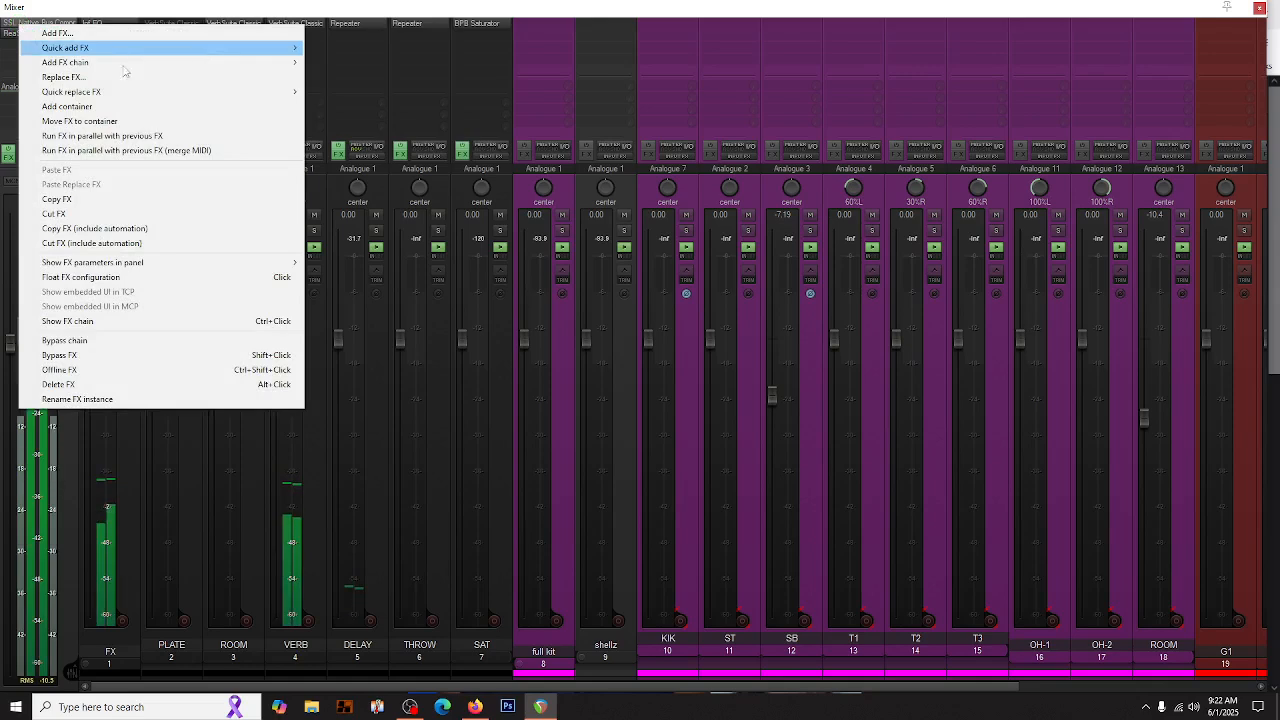
{"action": "left_click", "coordinate": [14, 23]}
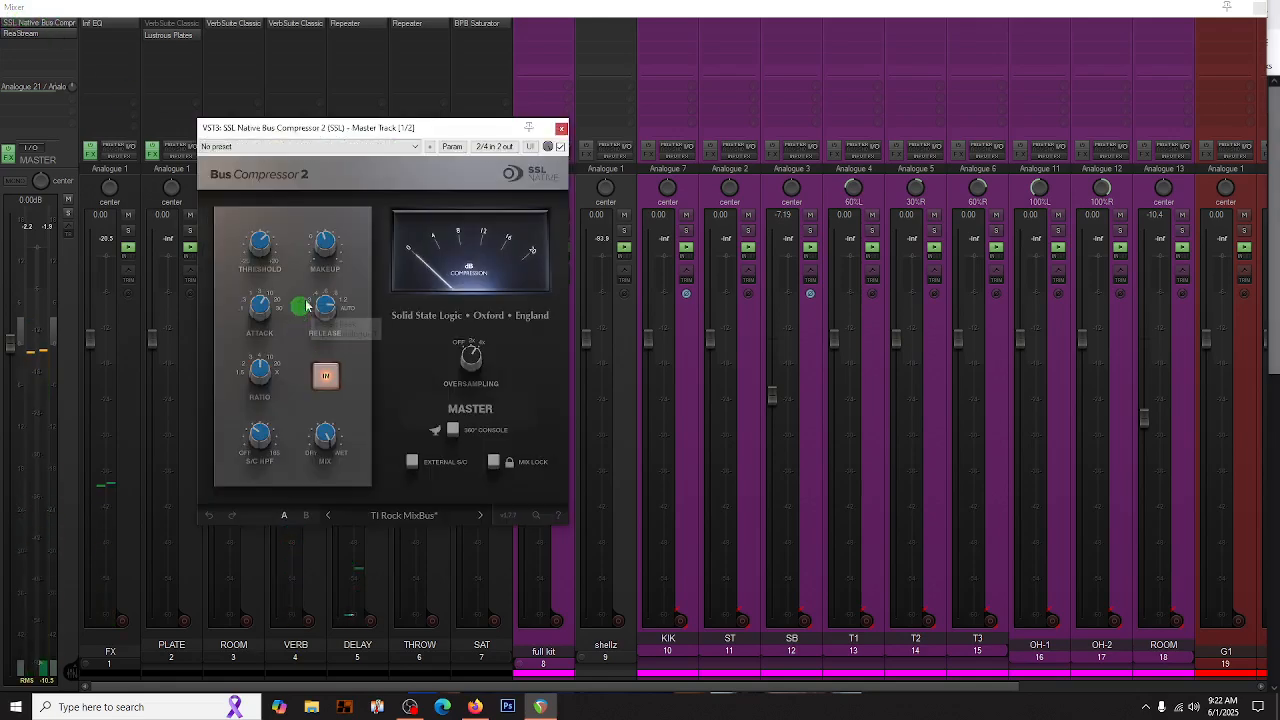
{"action": "left_click", "coordinate": [561, 129]}
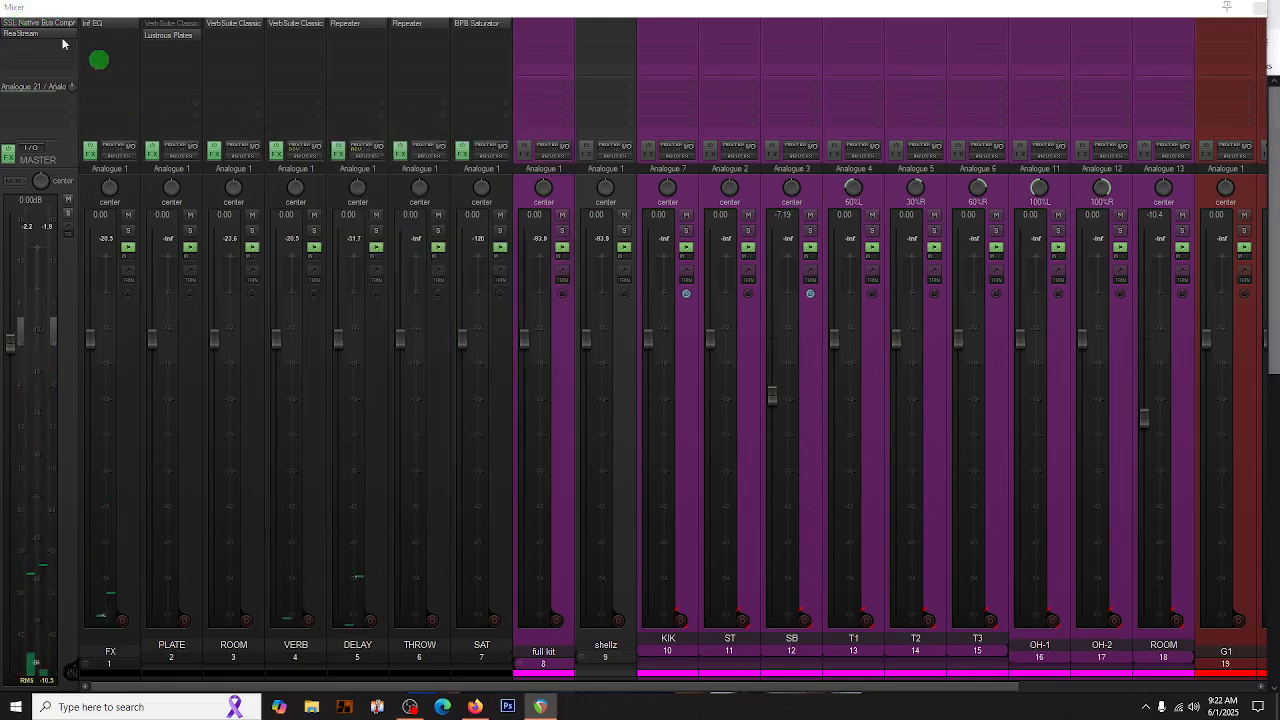
- Replace the SSL Native Bus Compressor 2 on the master track with the airwindows ButterComp
{"action": "right_click", "coordinate": [14, 23]}
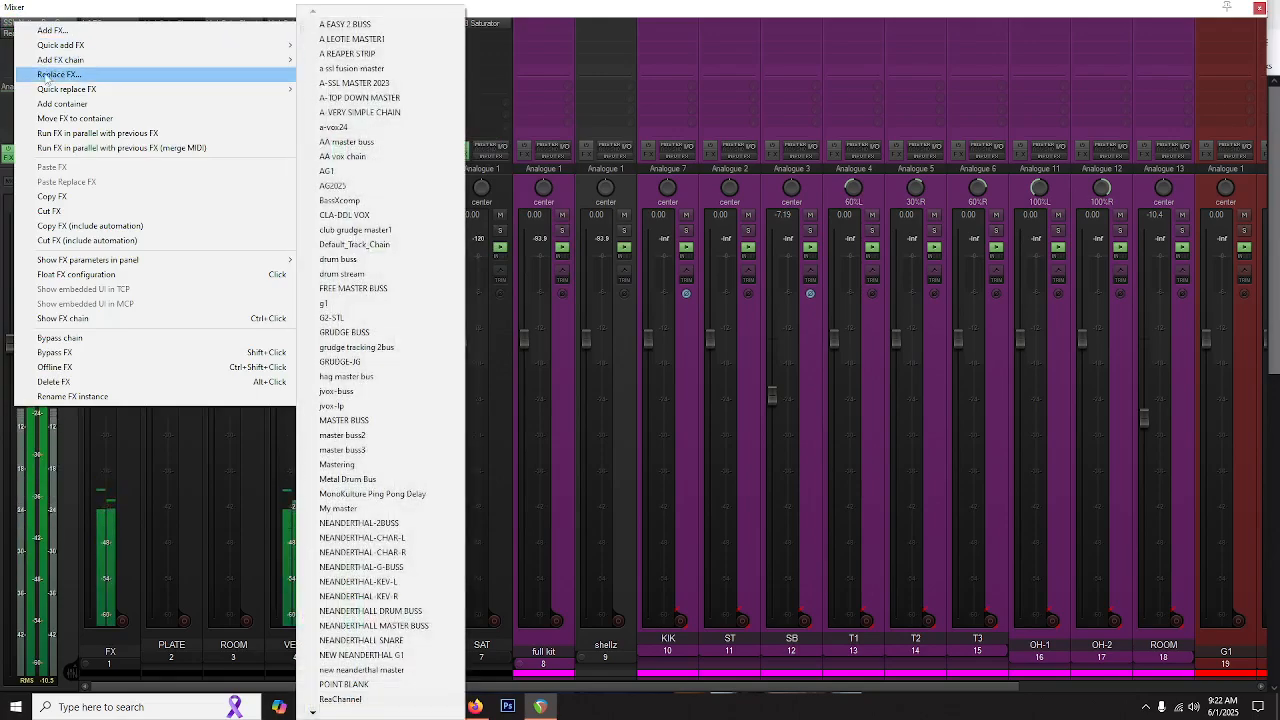
{"action": "left_click", "coordinate": [44, 75]}
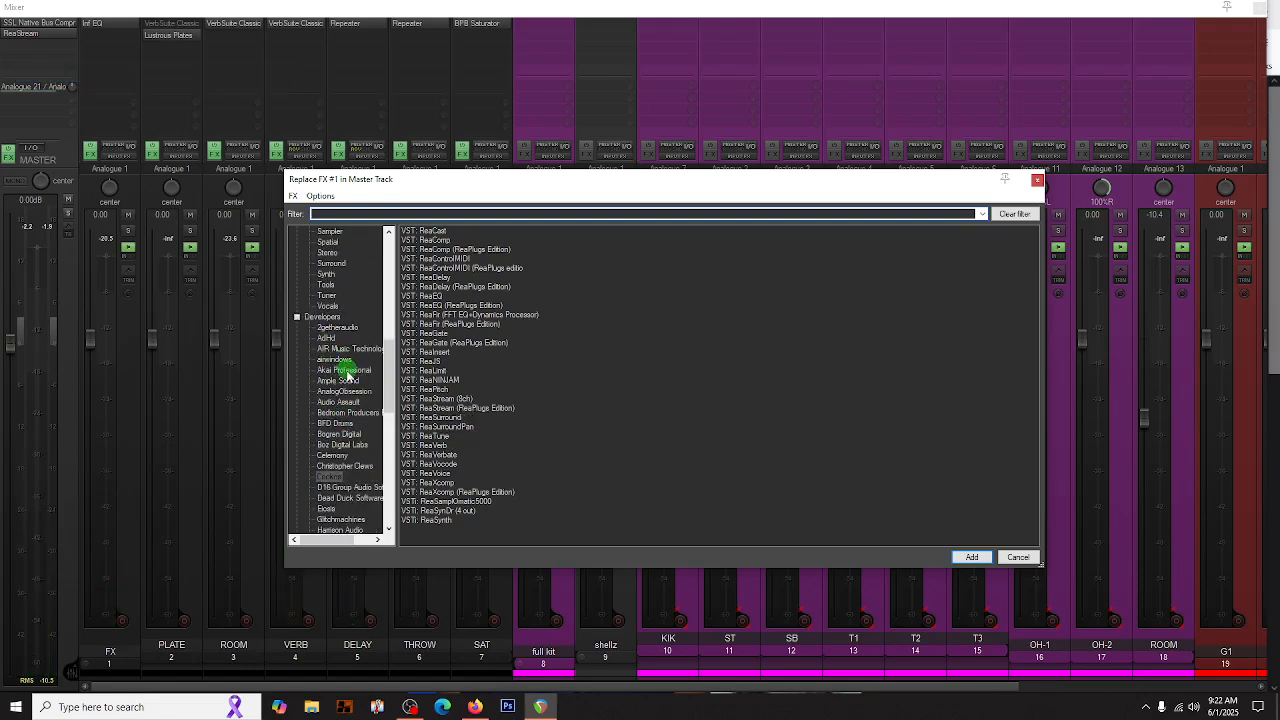
{"action": "left_click", "coordinate": [333, 359]}
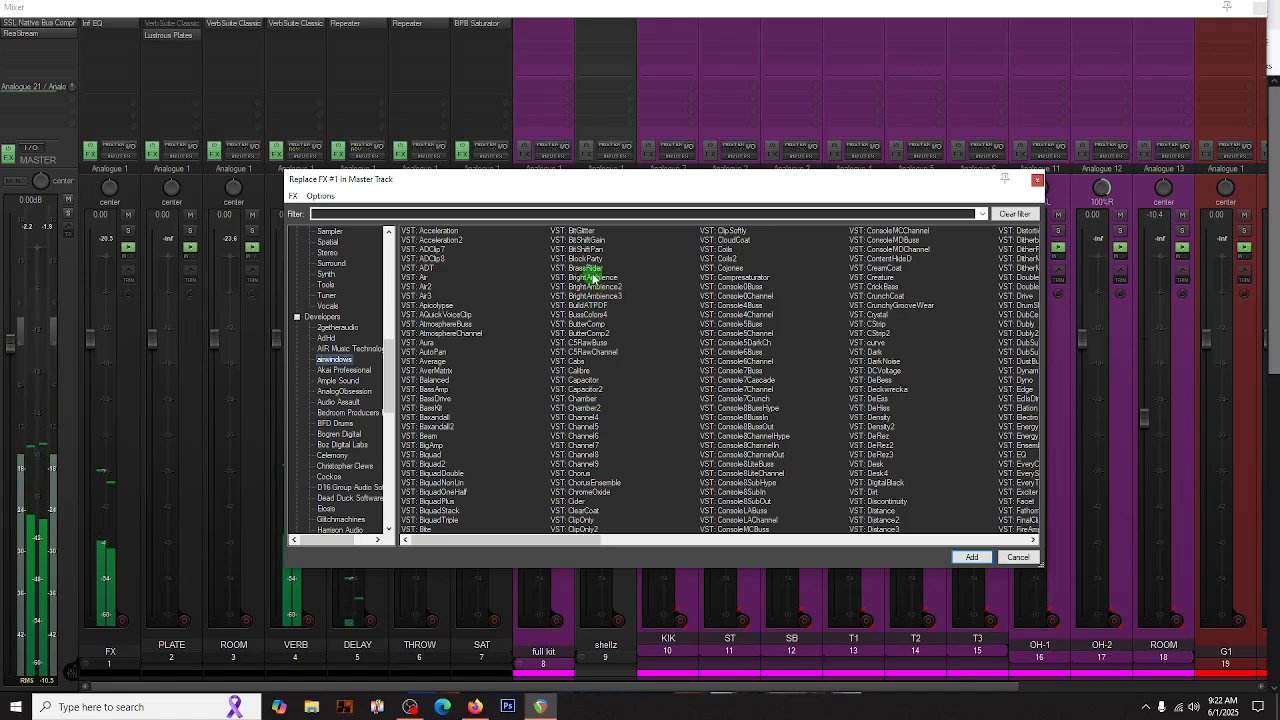
{"action": "double_click", "coordinate": [588, 325]}
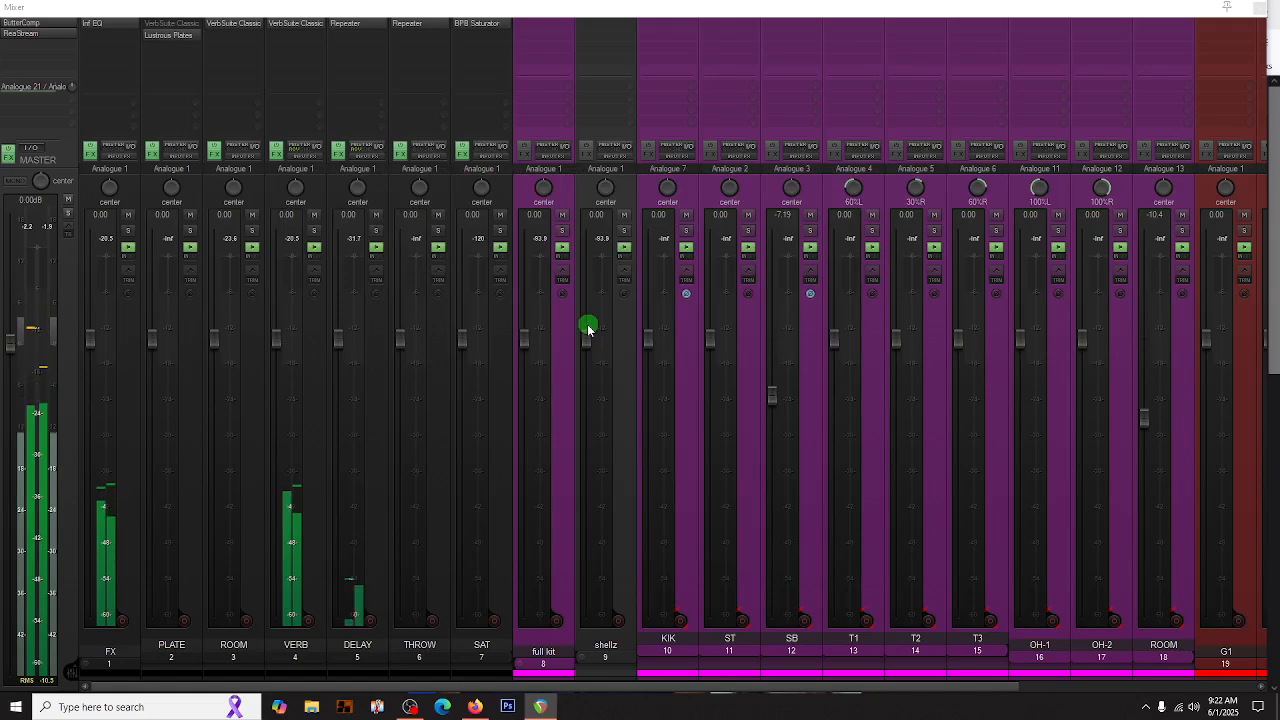
- Set ButterComp's Compress amount on the master track to about 0.504, and close its window
{"action": "left_click", "coordinate": [30, 24]}
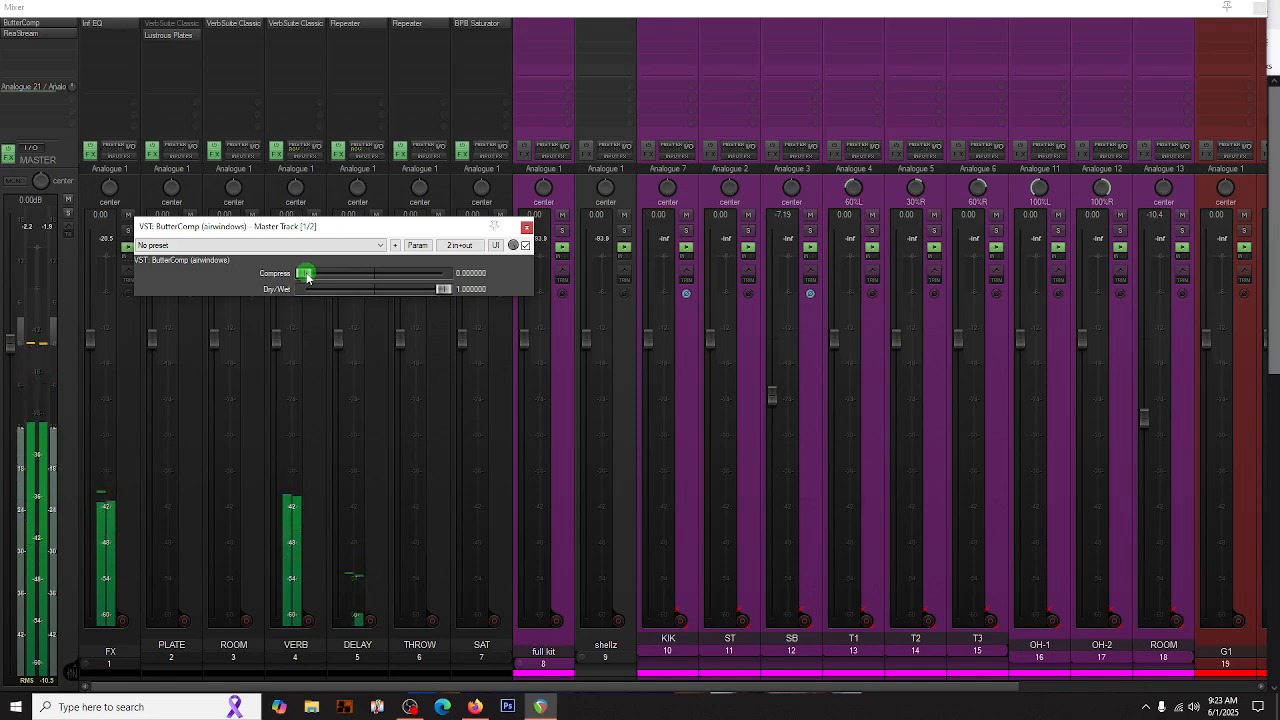
{"action": "mouse_move", "coordinate": [382, 289]}
{"action": "left_mouse_down"}
{"action": "mouse_move", "coordinate": [471, 276]}
{"action": "mouse_move", "coordinate": [375, 284]}
{"action": "left_mouse_up"}
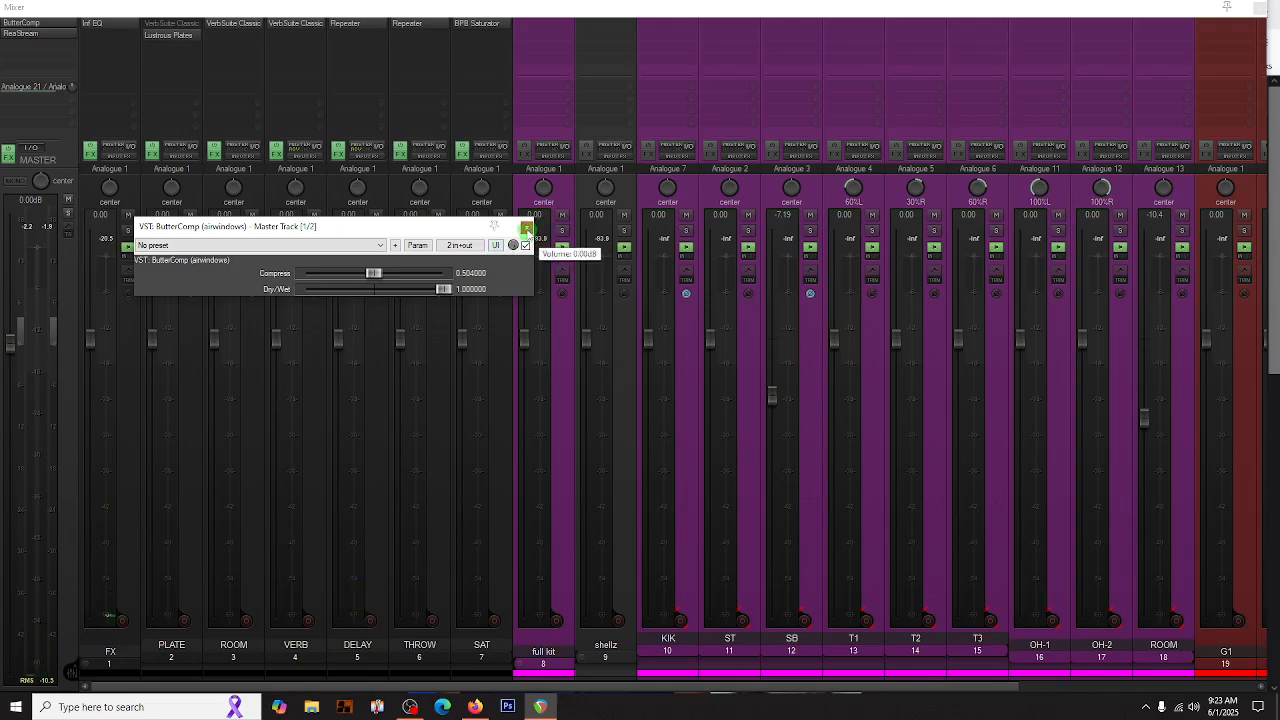
{"action": "left_click", "coordinate": [527, 231]}
- Add the airwindows ADClip7 to the master track and place it between ButterComp and ReaStream
{"action": "double_click", "coordinate": [16, 46]}
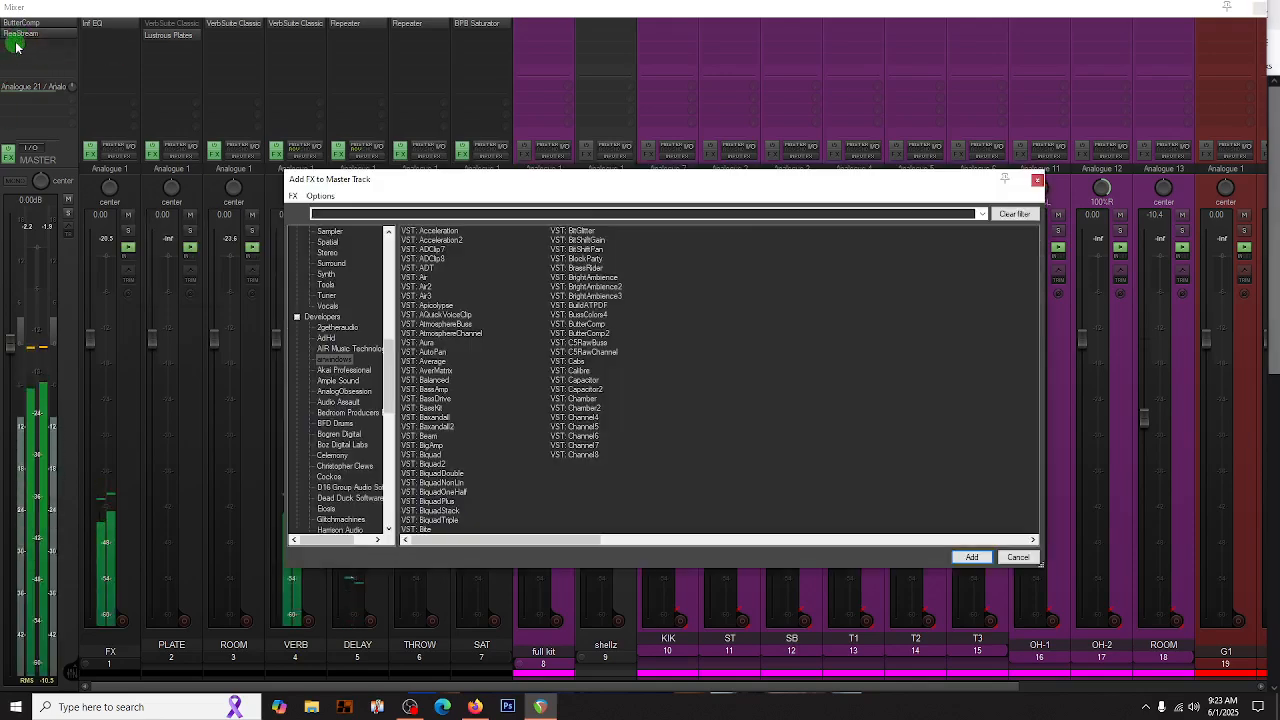
{"action": "double_click", "coordinate": [425, 252]}
{"action": "mouse_move", "coordinate": [25, 46]}
{"action": "left_mouse_down"}
{"action": "mouse_move", "coordinate": [34, 38]}
{"action": "mouse_move", "coordinate": [20, 36]}
{"action": "left_mouse_up"}
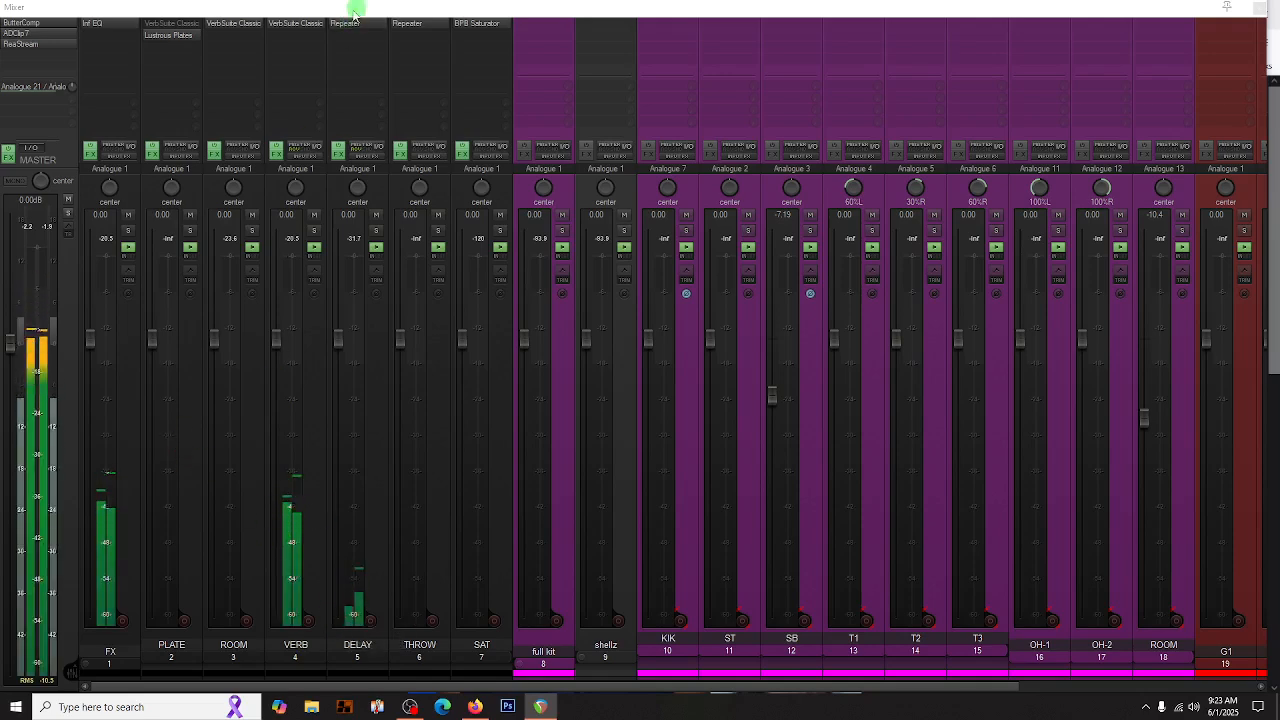
- Add the JS plug-in Lexikan (Tukan) to the VERB track and close its window
{"action": "double_click", "coordinate": [284, 40]}
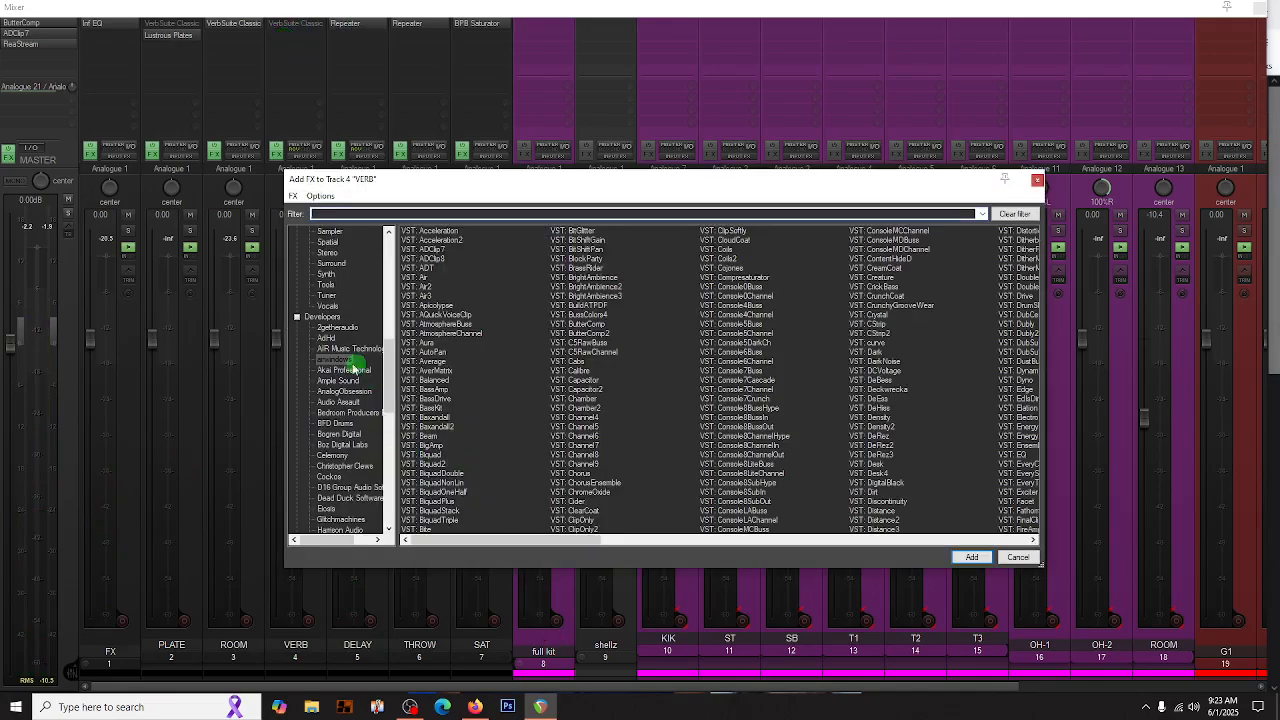
{"action": "scroll", "coordinate": [340, 365], "scroll_direction": "up", "scroll_amount": 7}
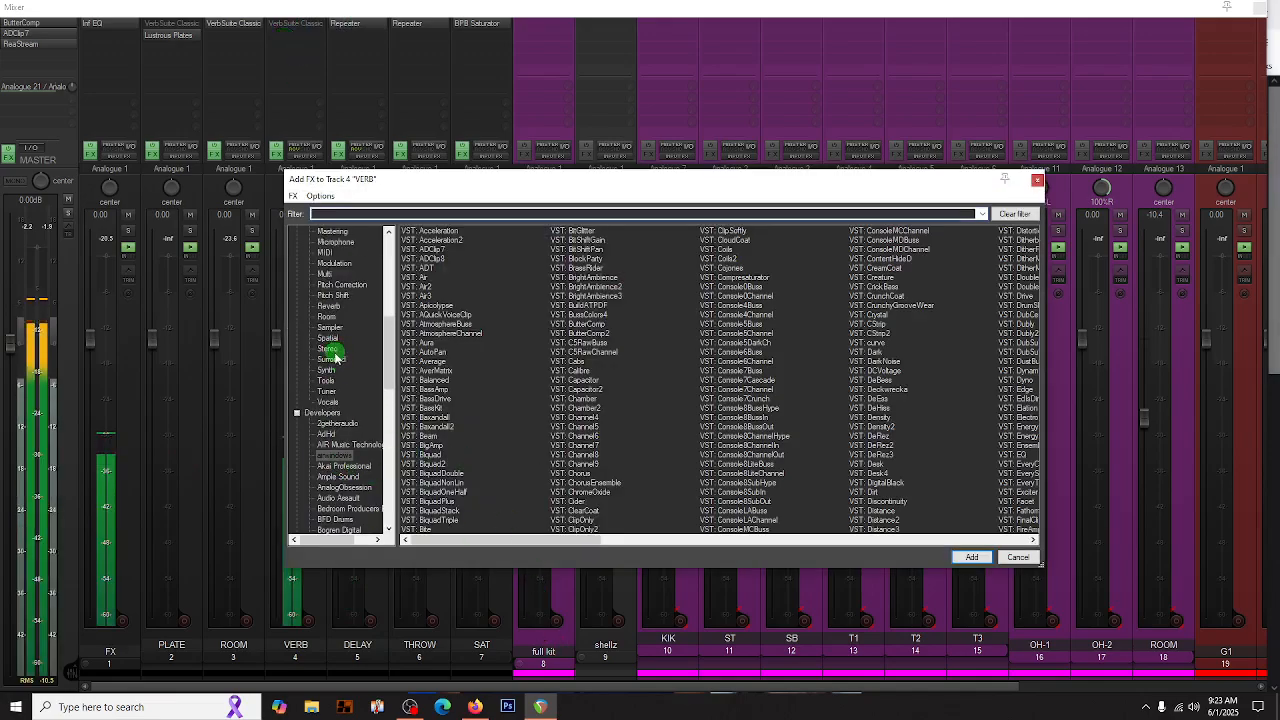
{"action": "scroll", "coordinate": [336, 356], "scroll_direction": "up", "scroll_amount": 5}
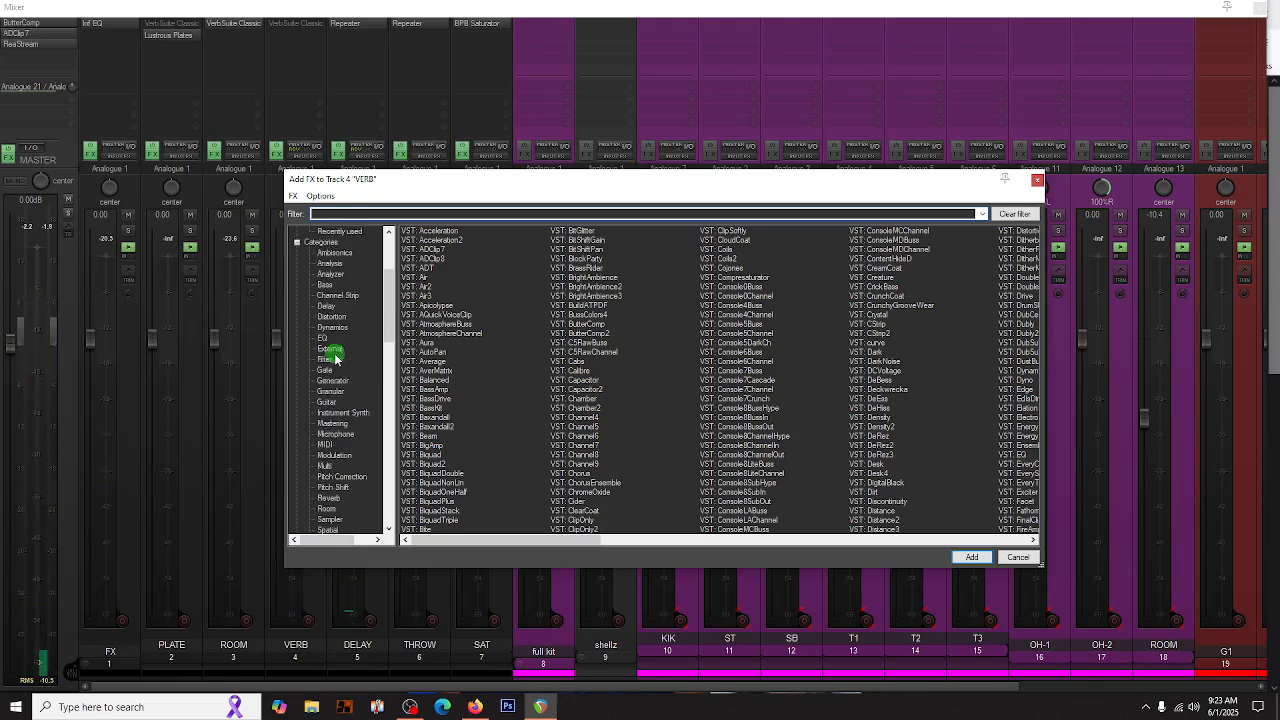
{"action": "left_click", "coordinate": [322, 296]}
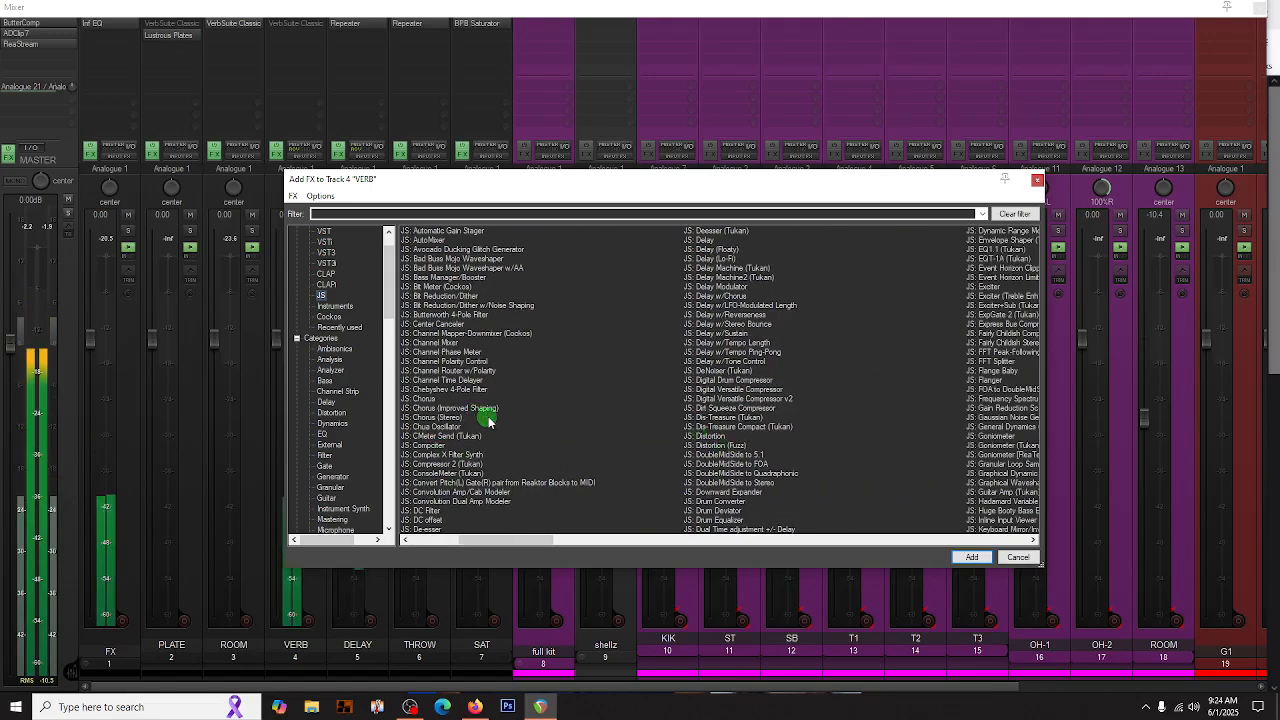
{"action": "scroll", "coordinate": [486, 420], "scroll_direction": "right", "scroll_amount": 3}
{"action": "scroll", "coordinate": [825, 463], "scroll_direction": "right", "scroll_amount": 2}
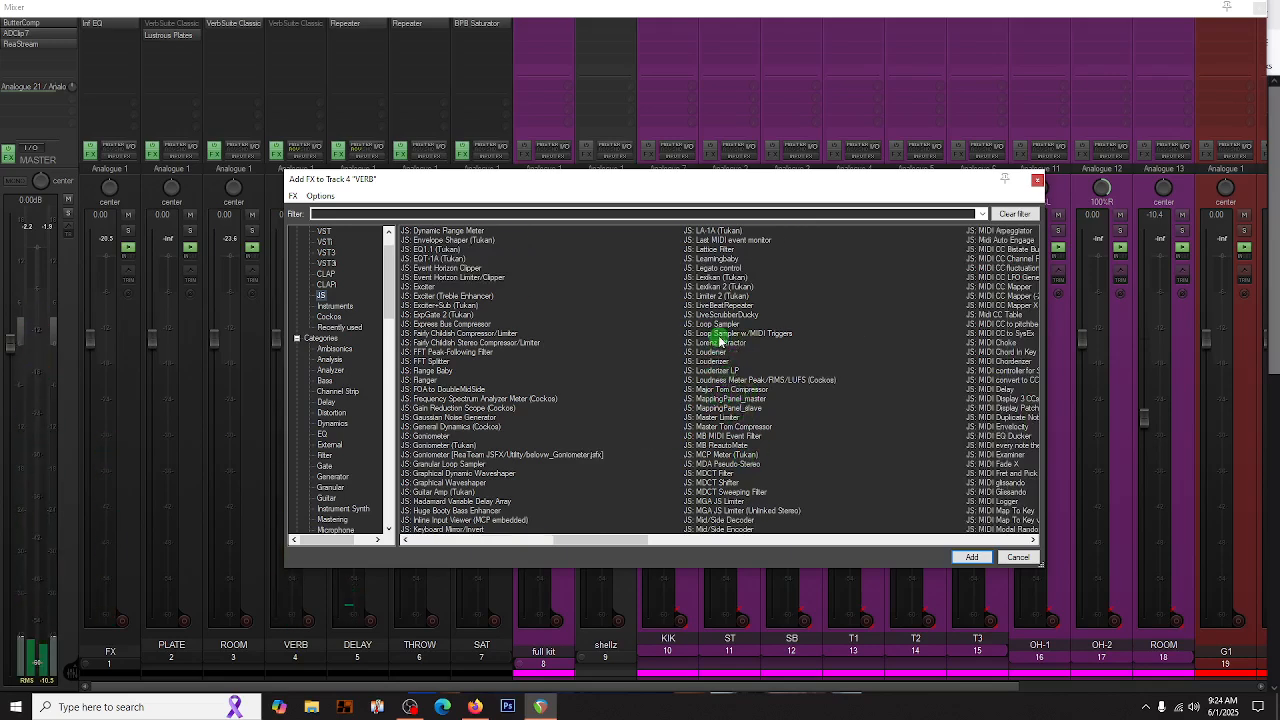
{"action": "double_click", "coordinate": [714, 279]}
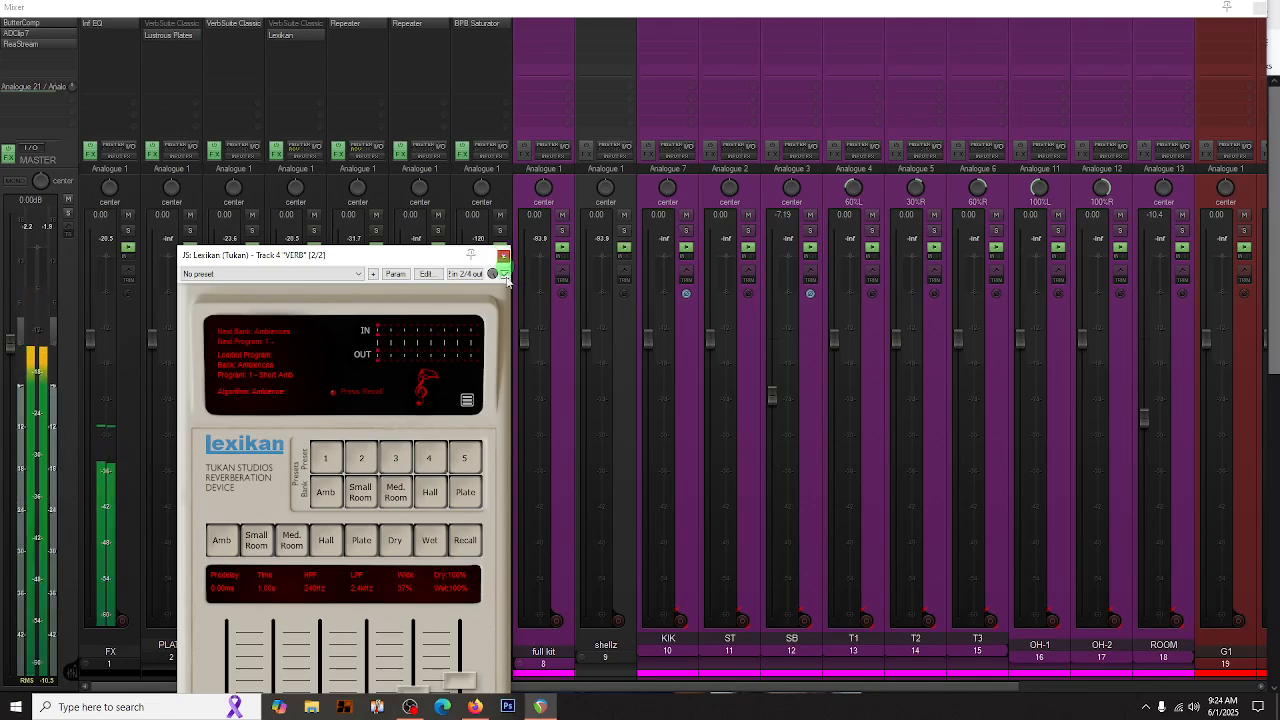
{"action": "left_click", "coordinate": [503, 256]}
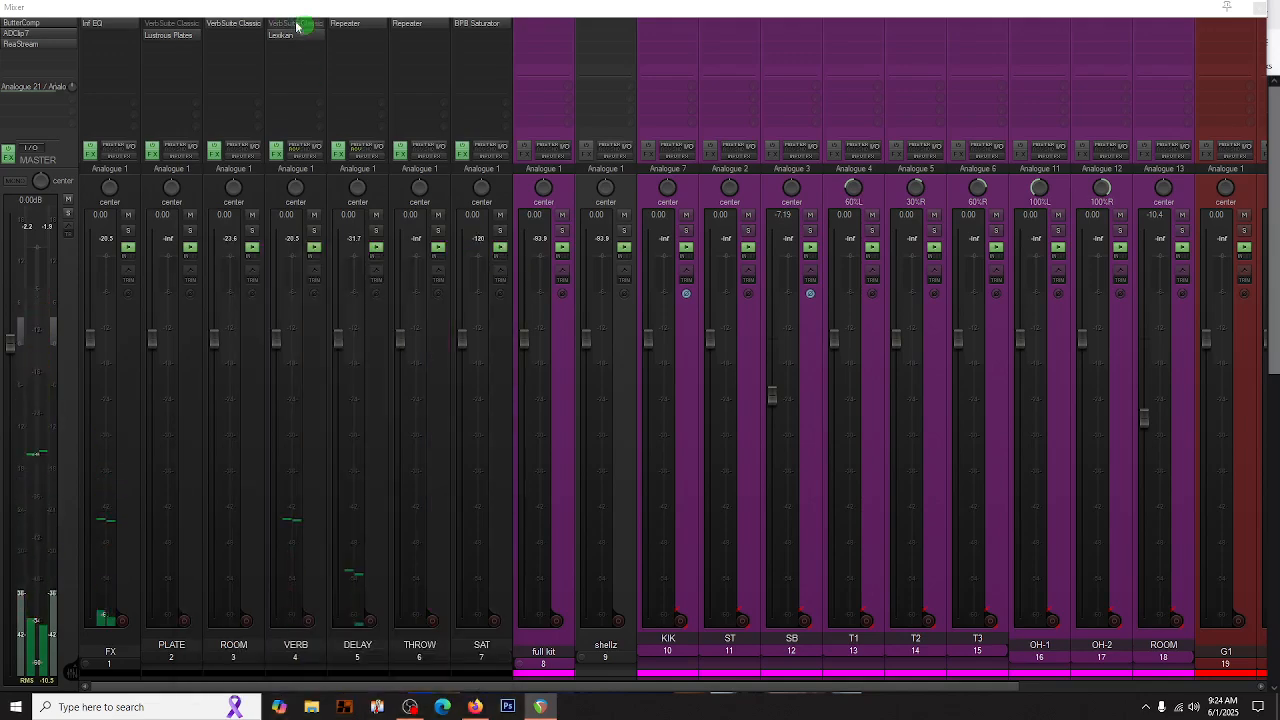
- Remove the old reverb plug-ins from VERB, ROOM and PLATE, and copy Lexikan from VERB to ROOM and PLATE
{"action": "left_click", "coordinate": [212, 27], "text": "alt"}
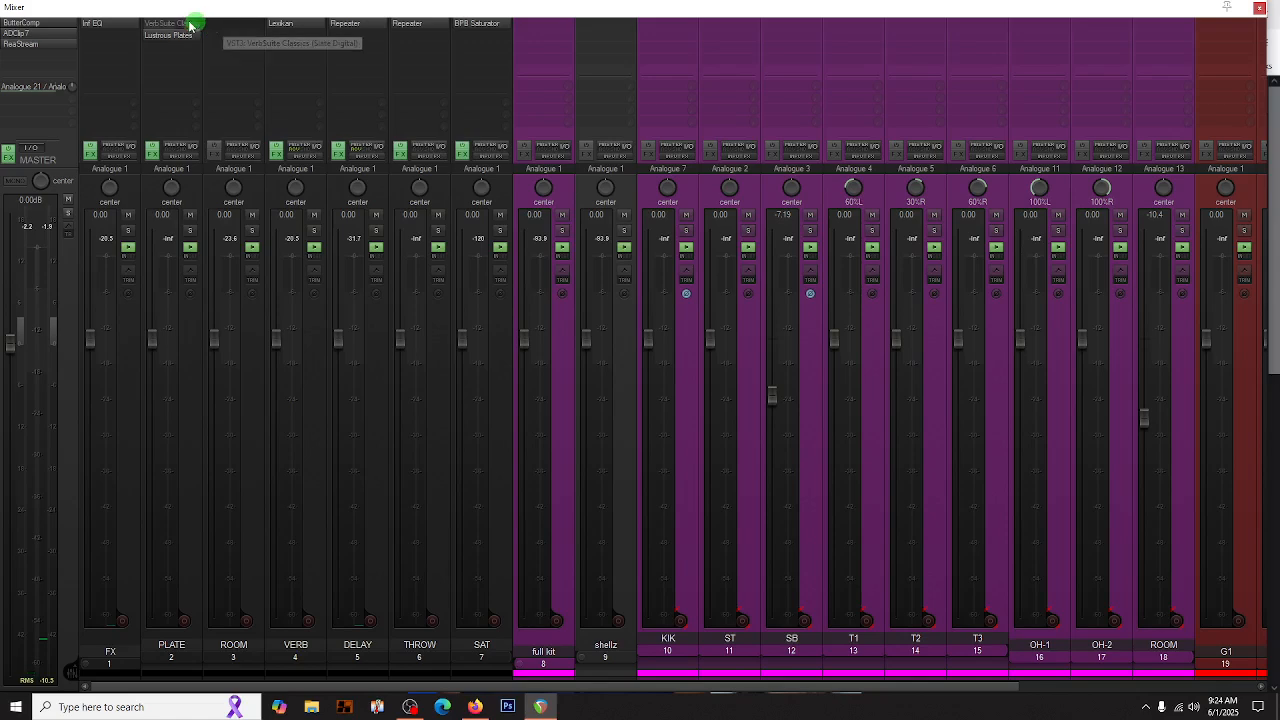
{"action": "left_click", "coordinate": [176, 27], "text": "alt"}
{"action": "left_click", "coordinate": [176, 27], "text": "alt"}
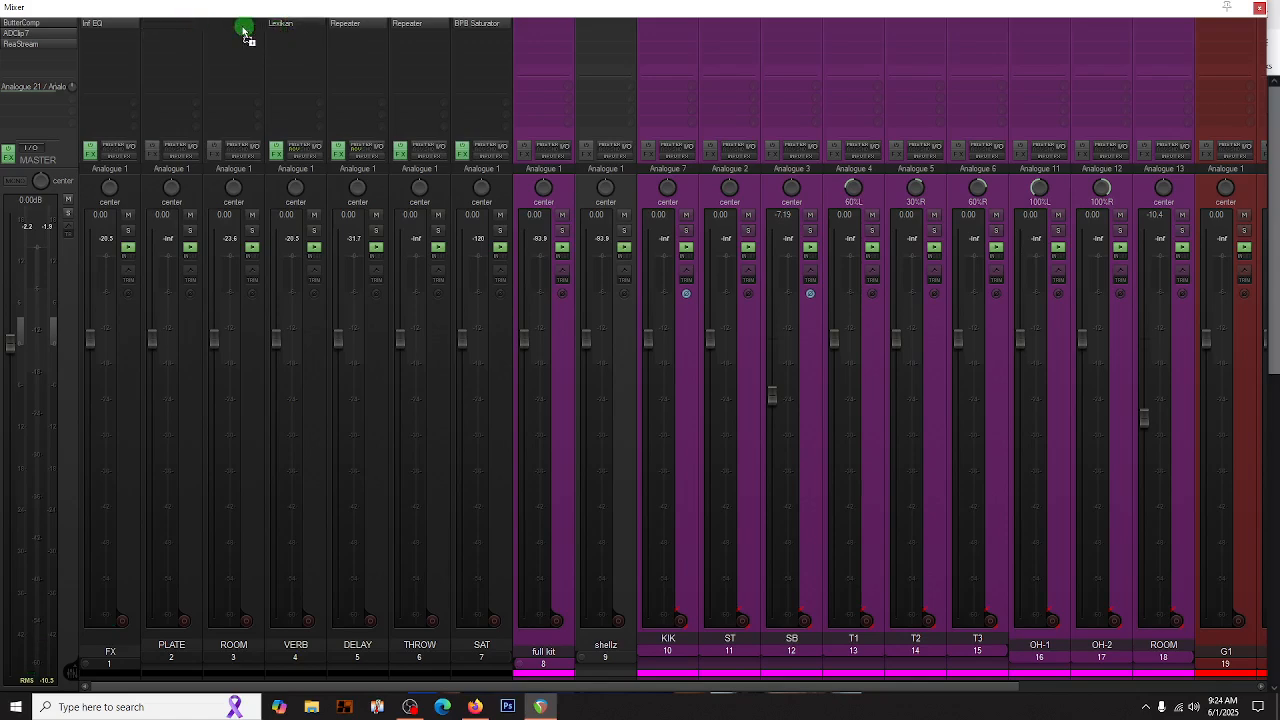
{"action": "left_click_drag", "start_coordinate": [240, 27], "coordinate": [171, 34]}
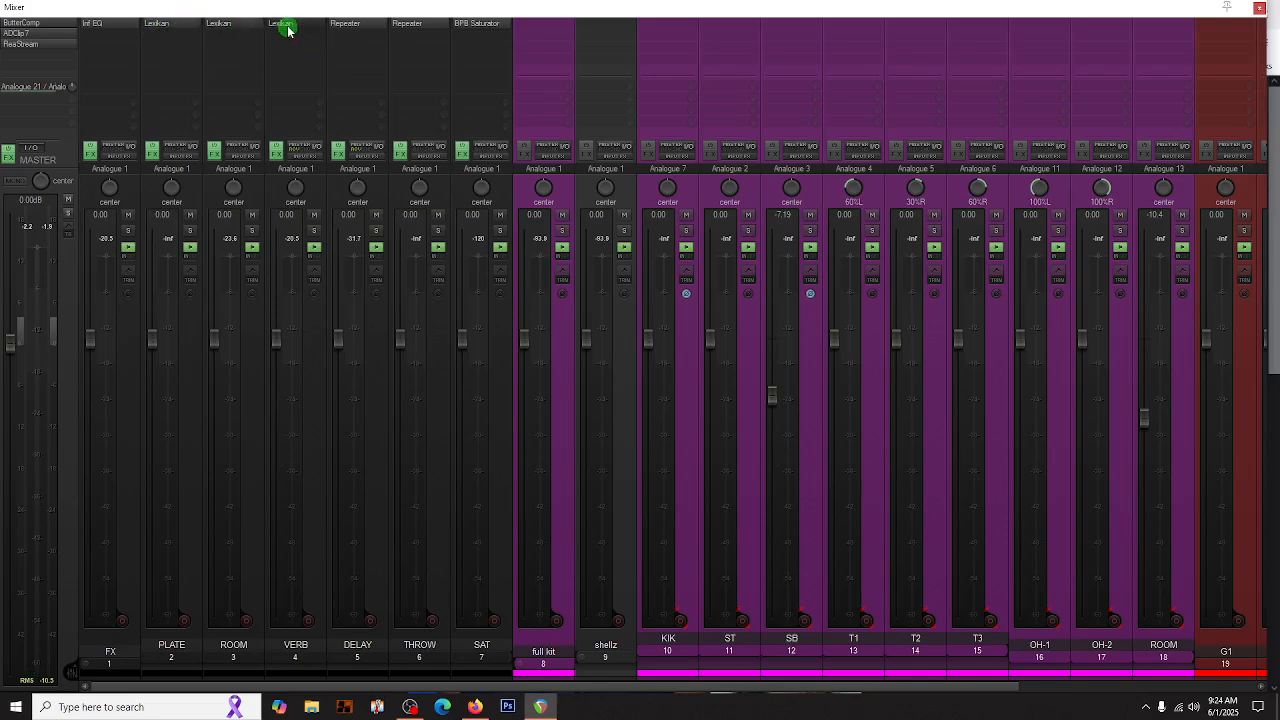
- Set the Lexikan algorithm on the VERB track to Hall, and close its window
{"action": "left_click", "coordinate": [287, 28]}
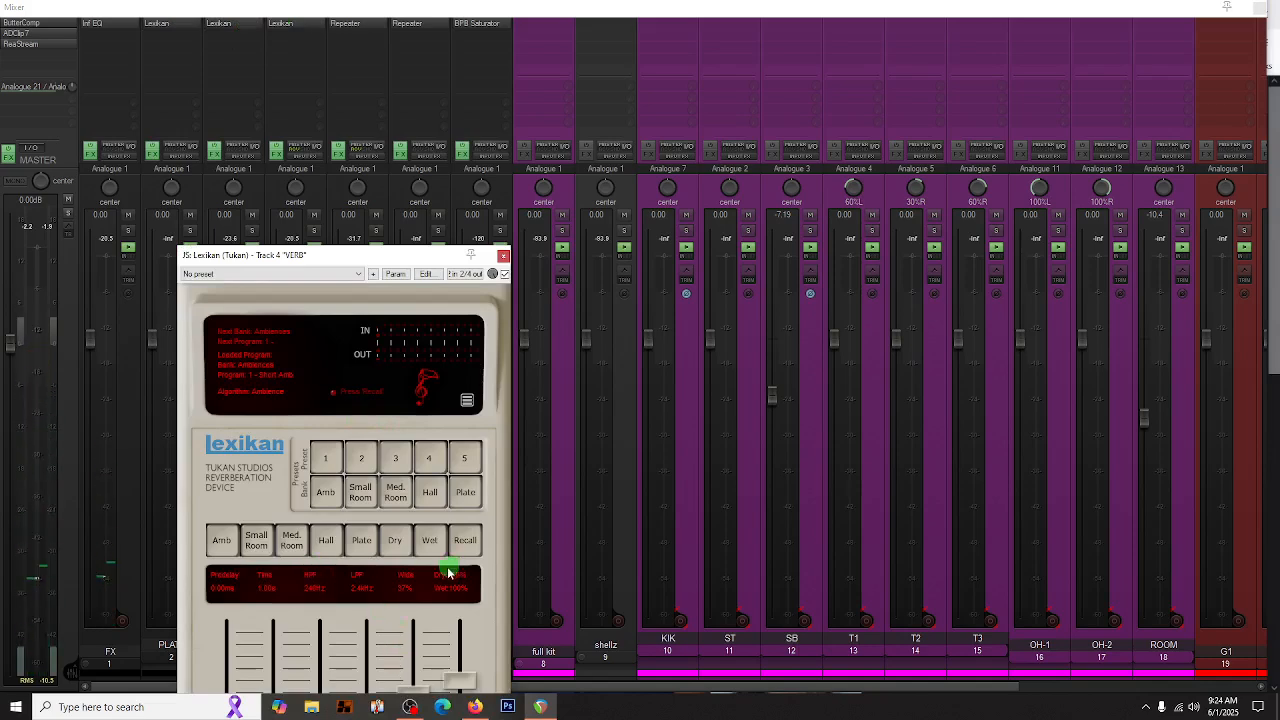
{"action": "left_click", "coordinate": [326, 540]}
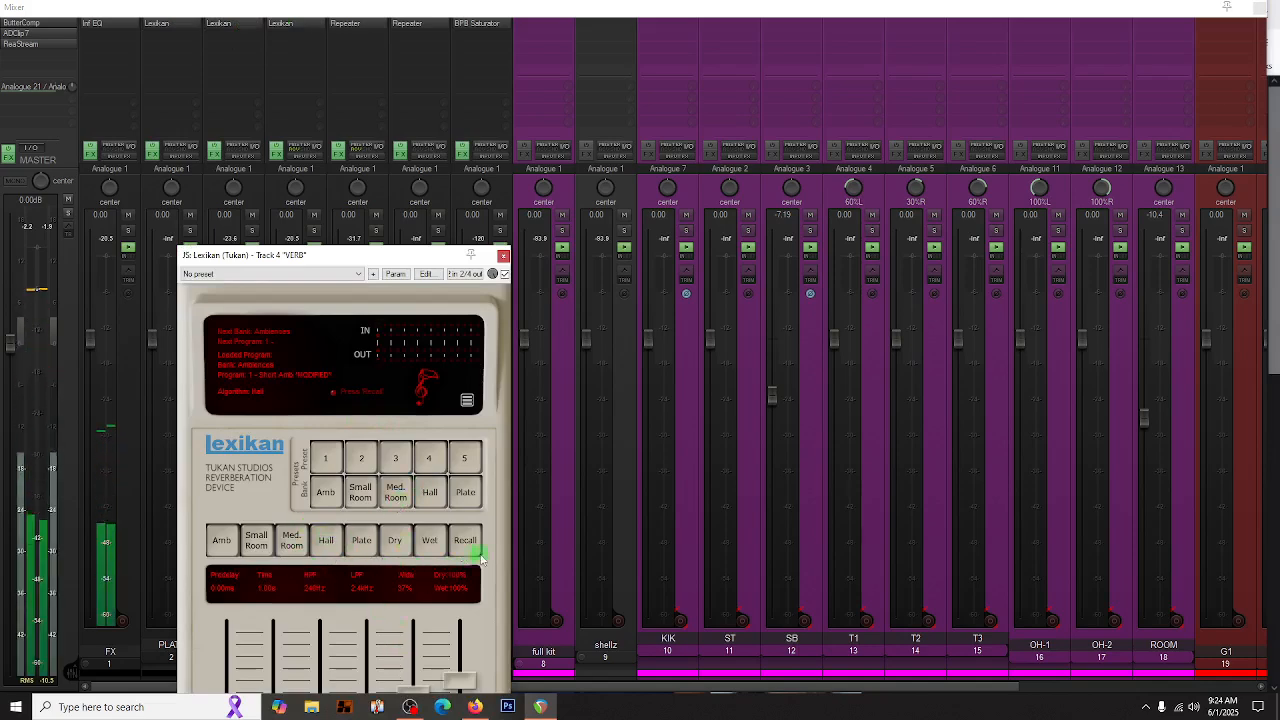
{"action": "left_click", "coordinate": [502, 256]}
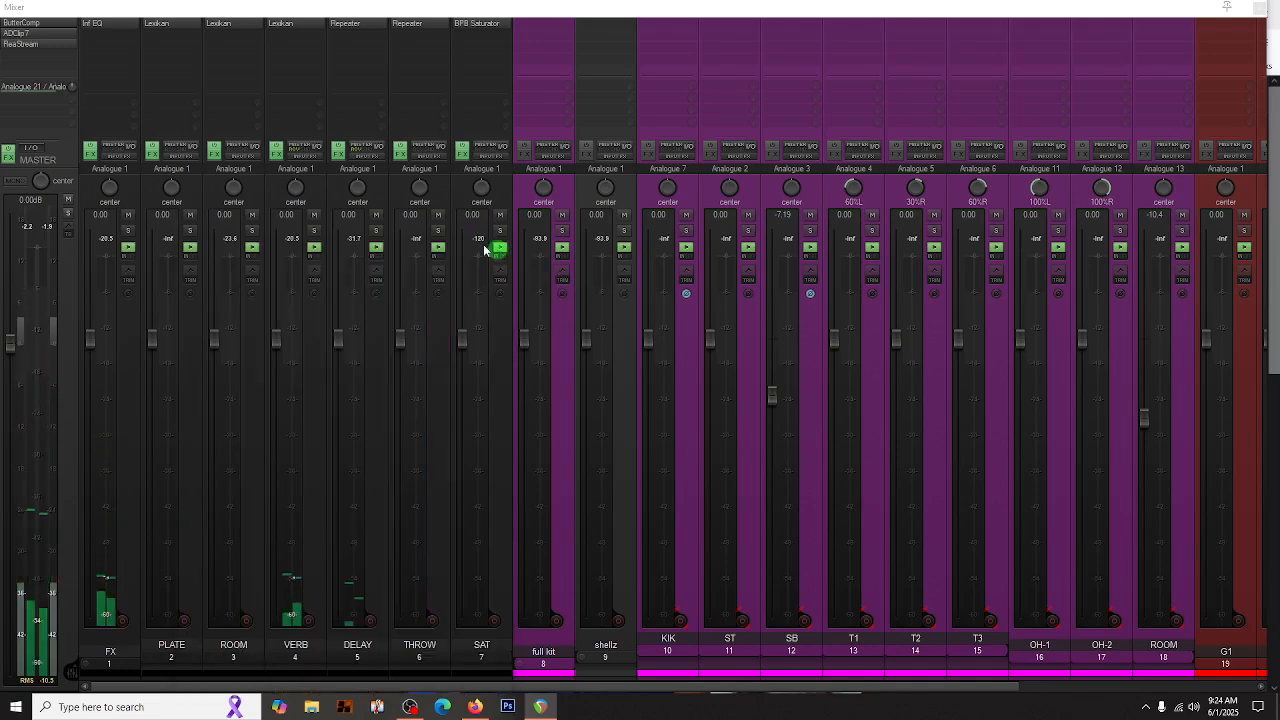
- Set the Lexikan algorithm on the ROOM track to Med. Room, and close its window
{"action": "left_click", "coordinate": [219, 24]}
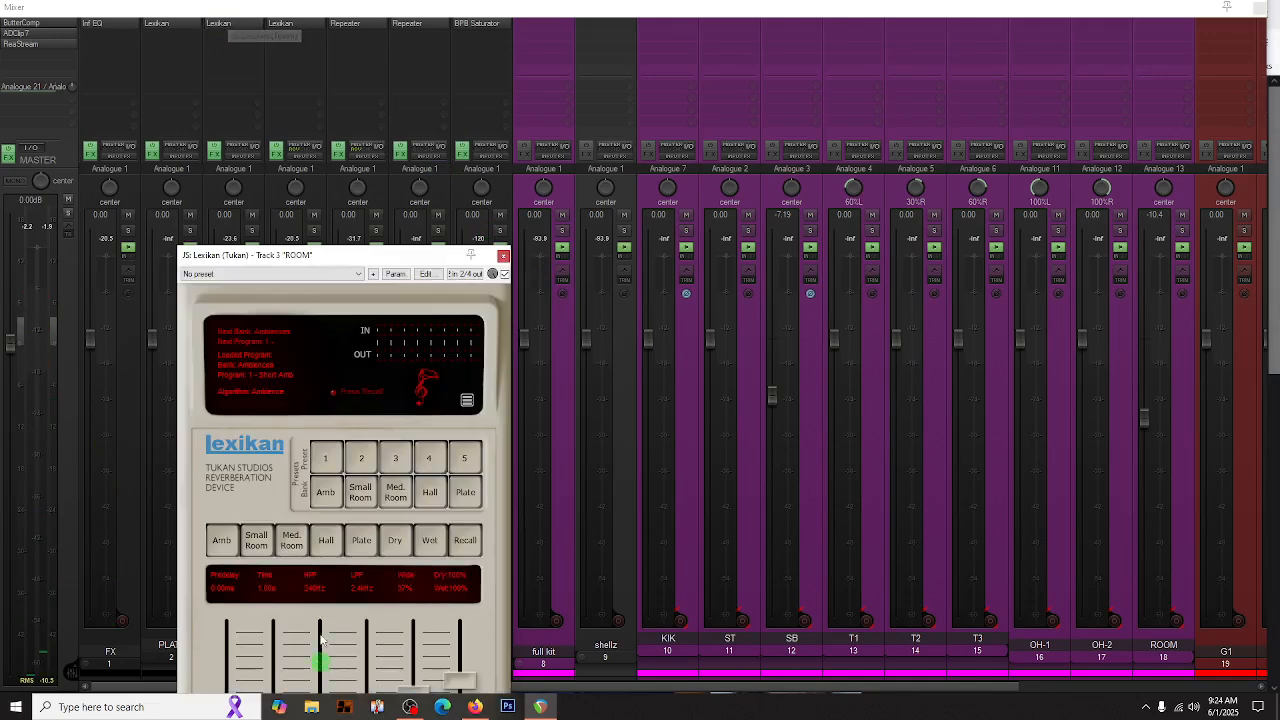
{"action": "left_click", "coordinate": [292, 546]}
{"action": "left_click", "coordinate": [503, 256]}
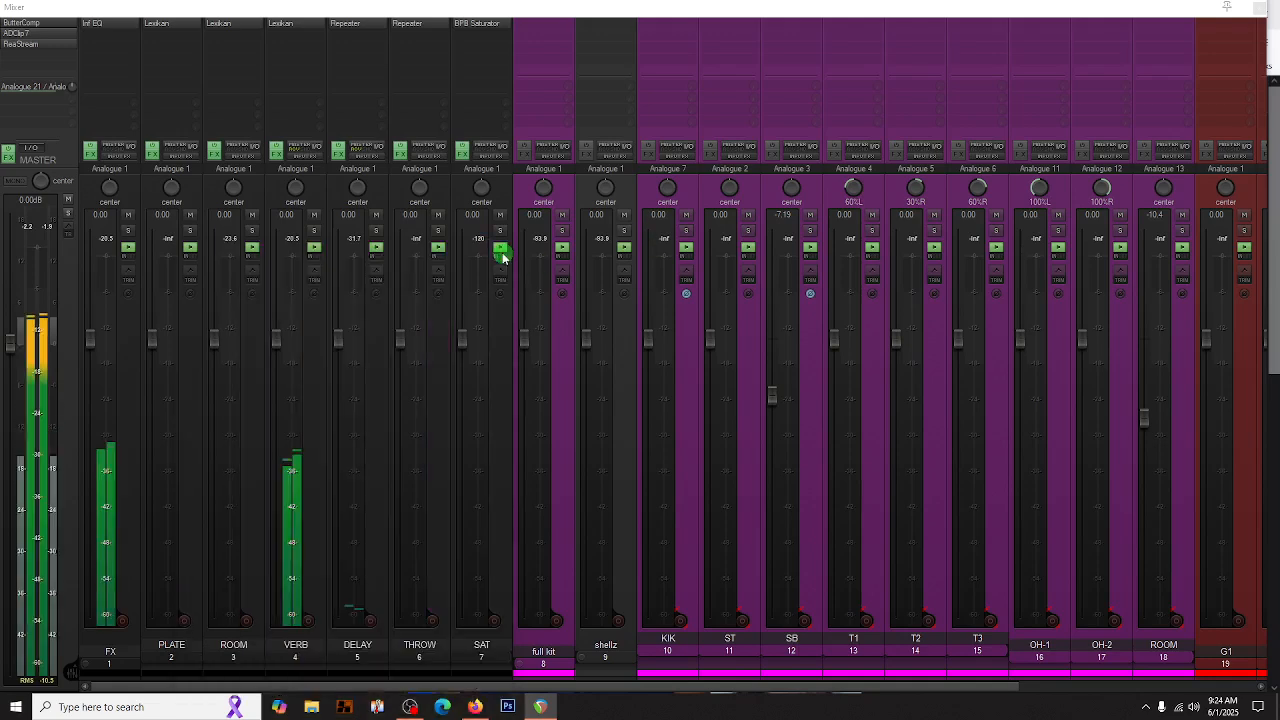
- Choose the Plate preset bank in Lexikan on the PLATE track, and close its window
{"action": "left_click", "coordinate": [157, 22]}
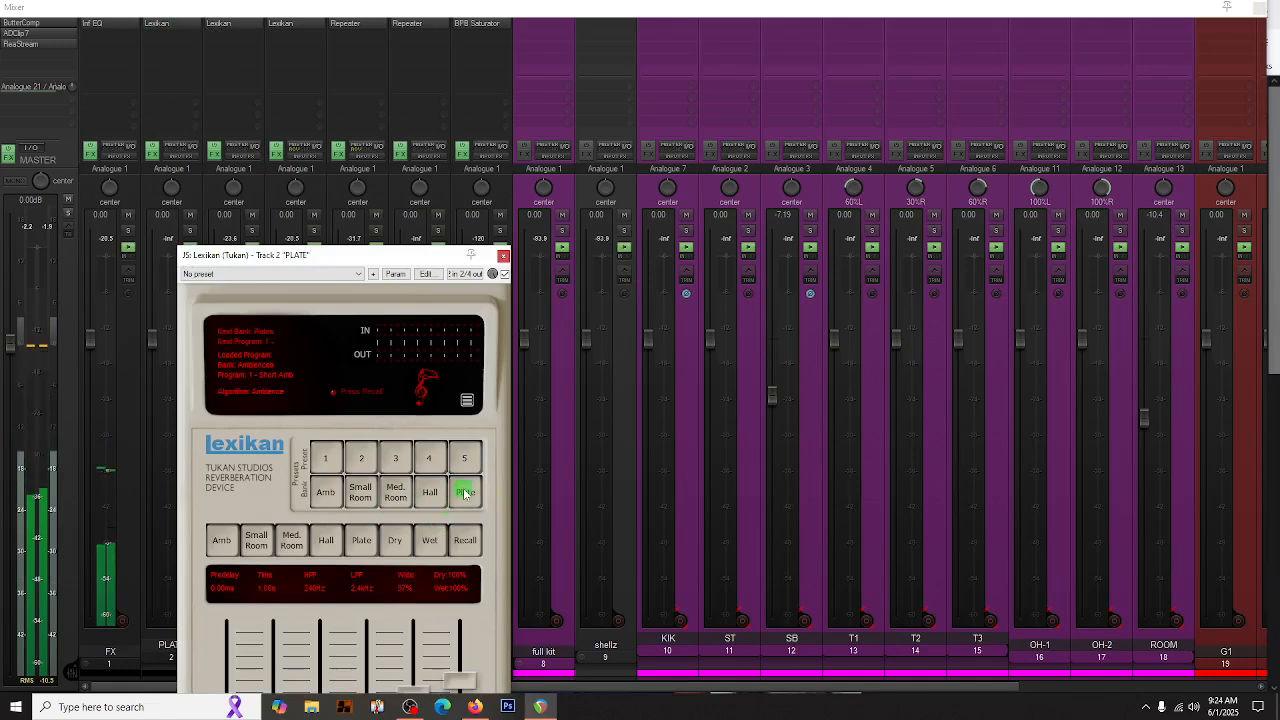
{"action": "left_click", "coordinate": [503, 256]}
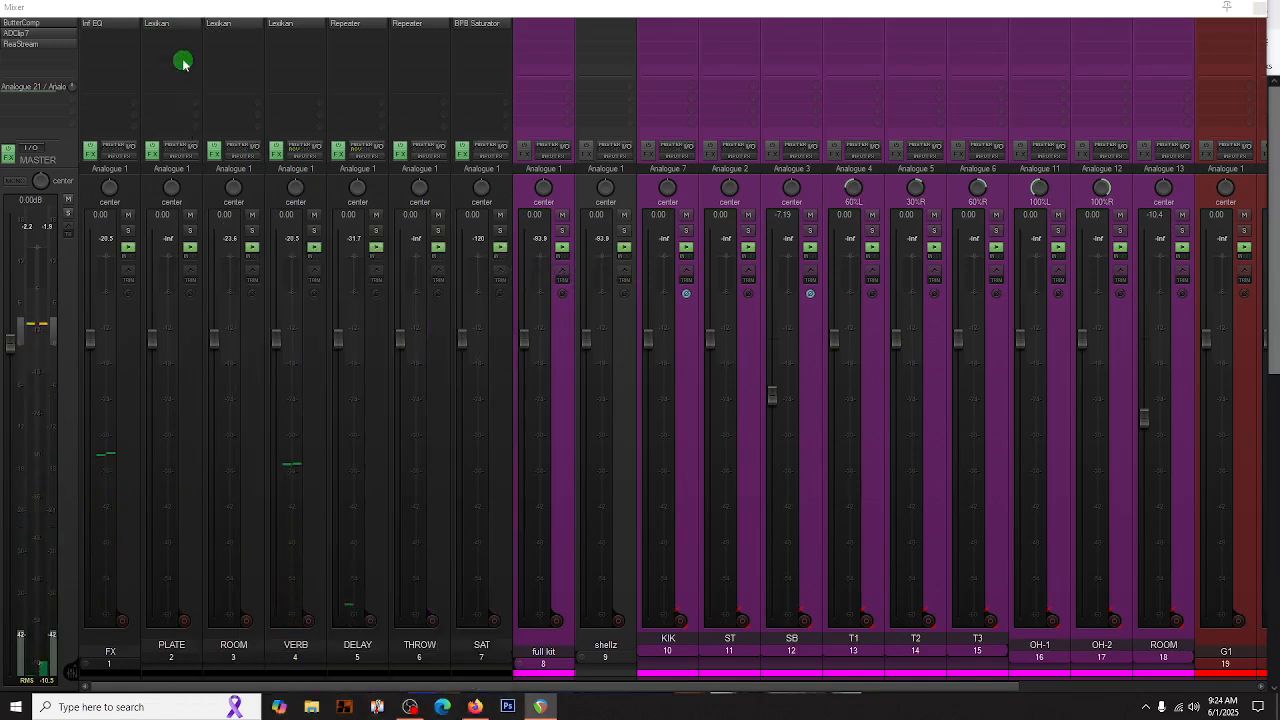
{"action": "left_click", "coordinate": [178, 646]}
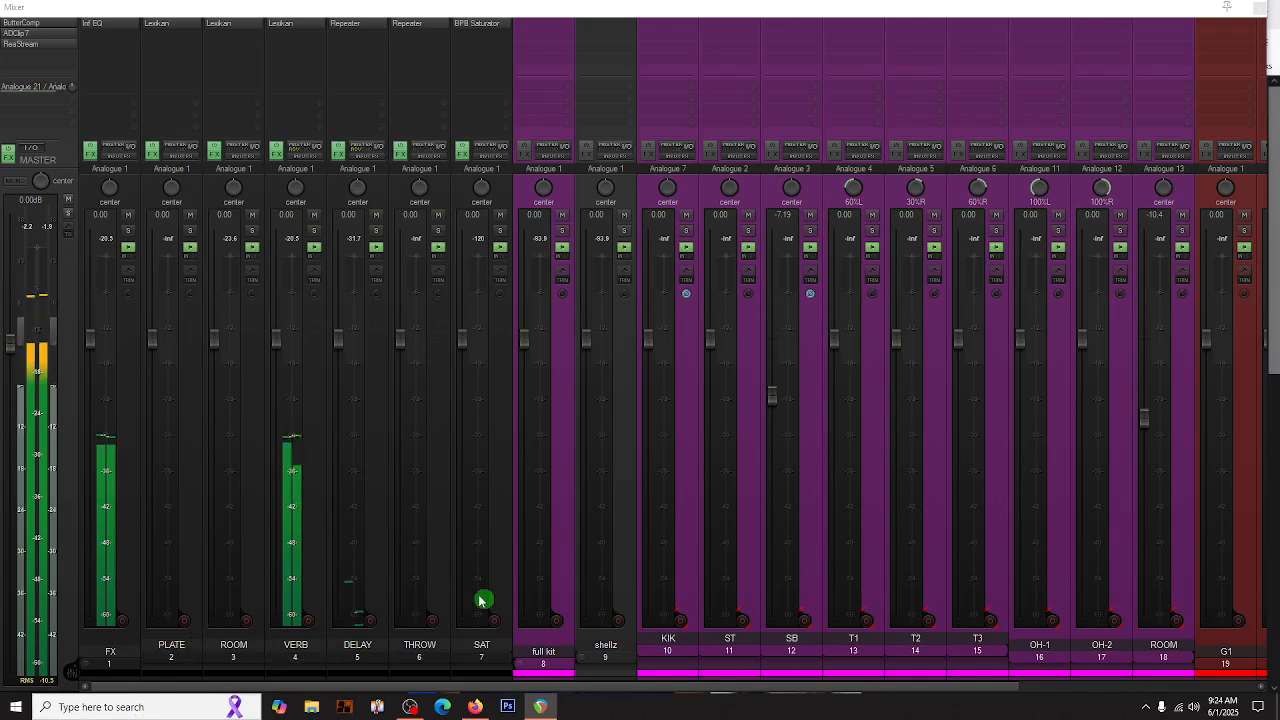
- Replace the Repeater plug-in on the DELAY track with the stock JS: Delay
{"action": "left_click", "coordinate": [345, 28]}
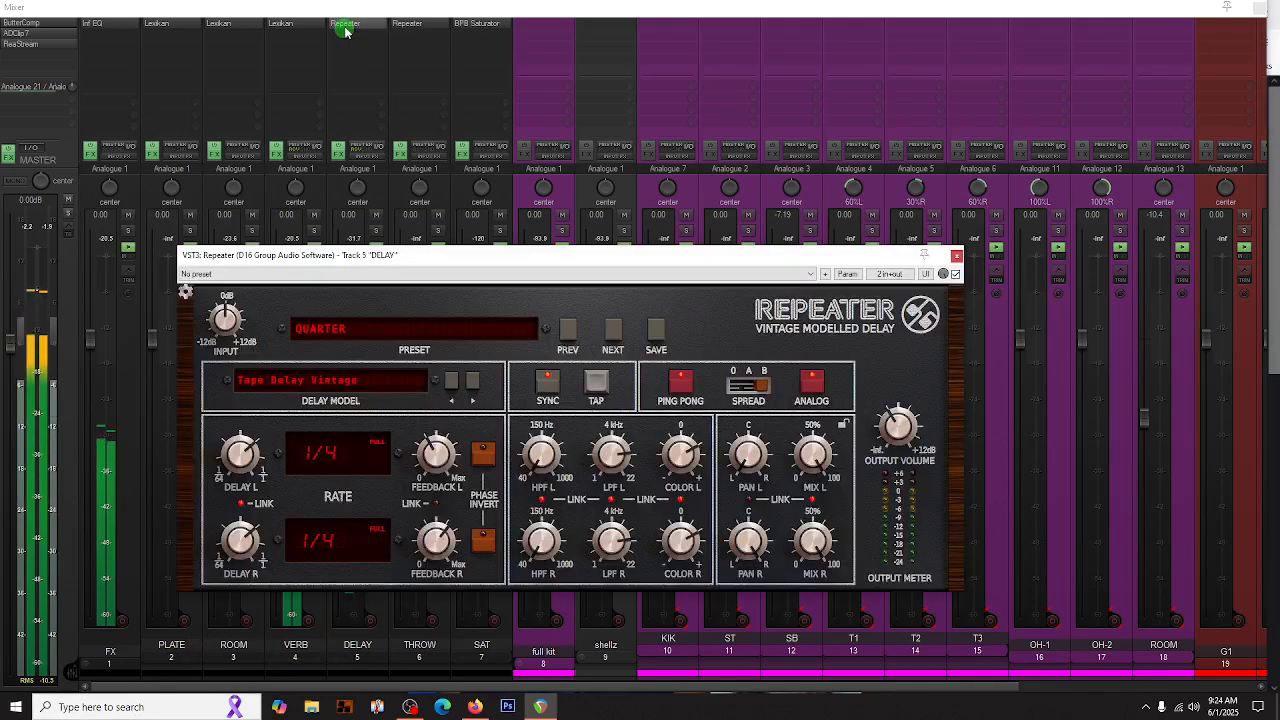
{"action": "left_click", "coordinate": [956, 260]}
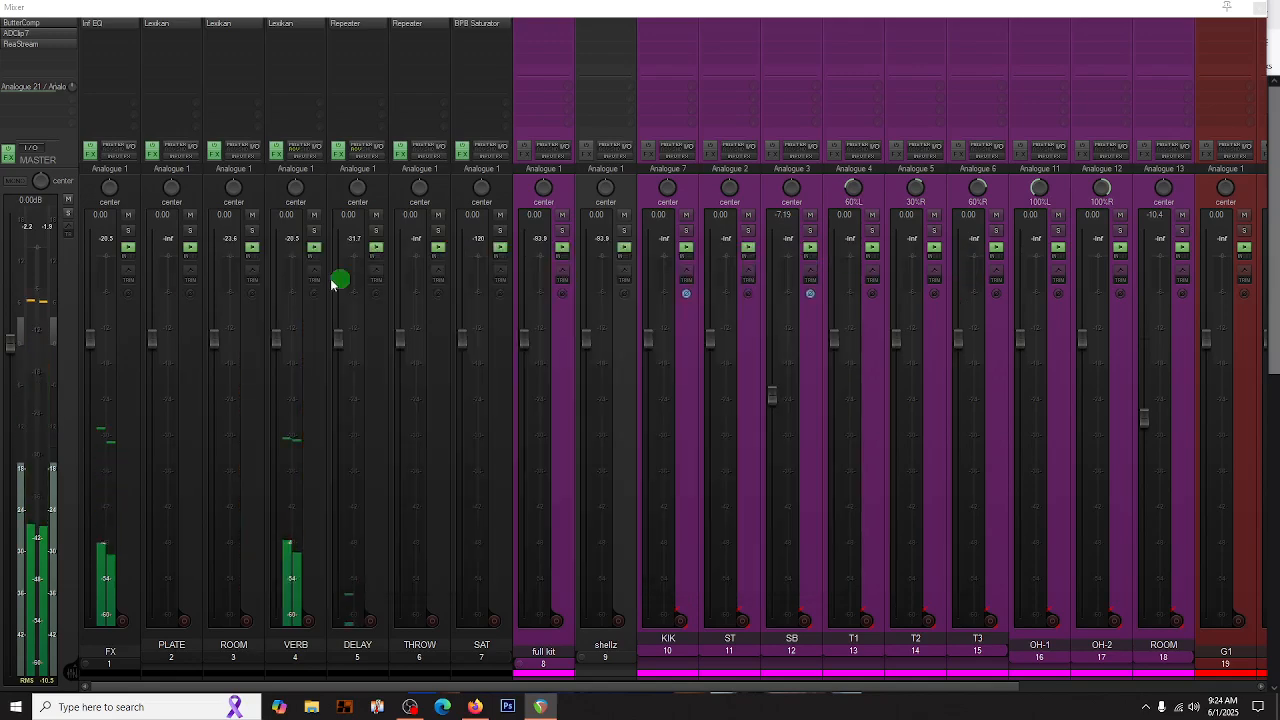
{"action": "right_click", "coordinate": [344, 24]}
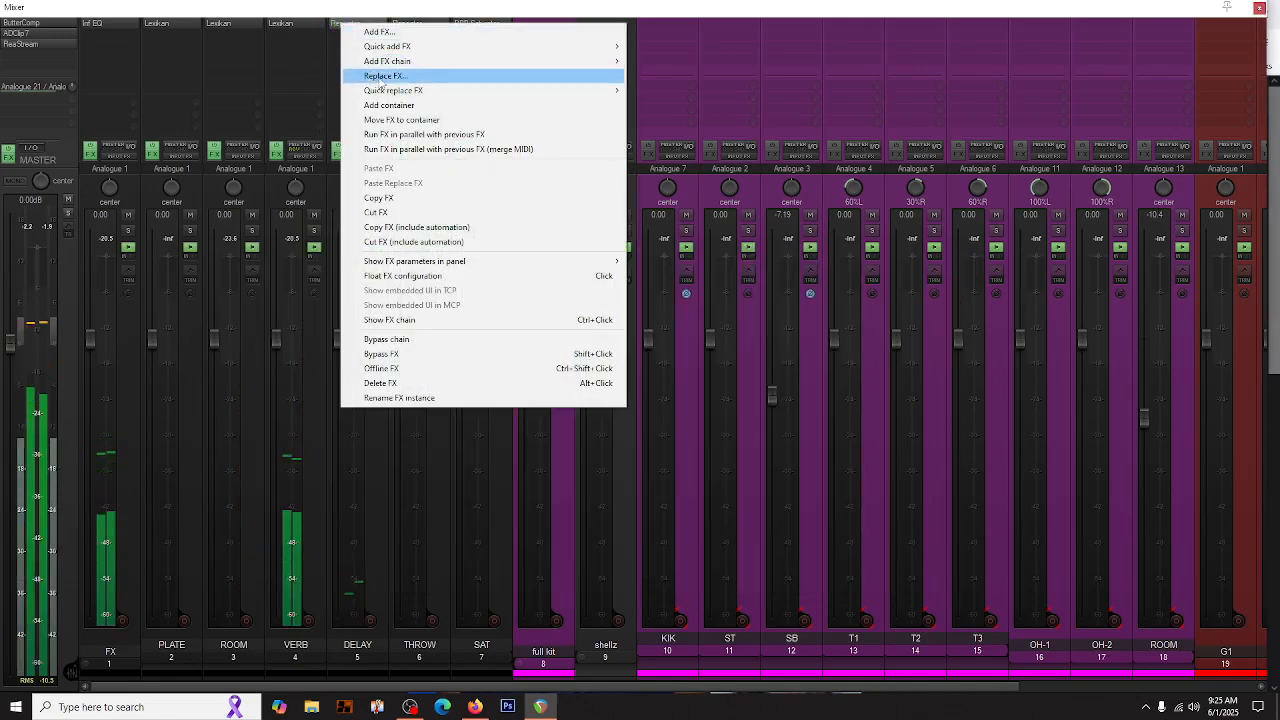
{"action": "left_click", "coordinate": [381, 77]}
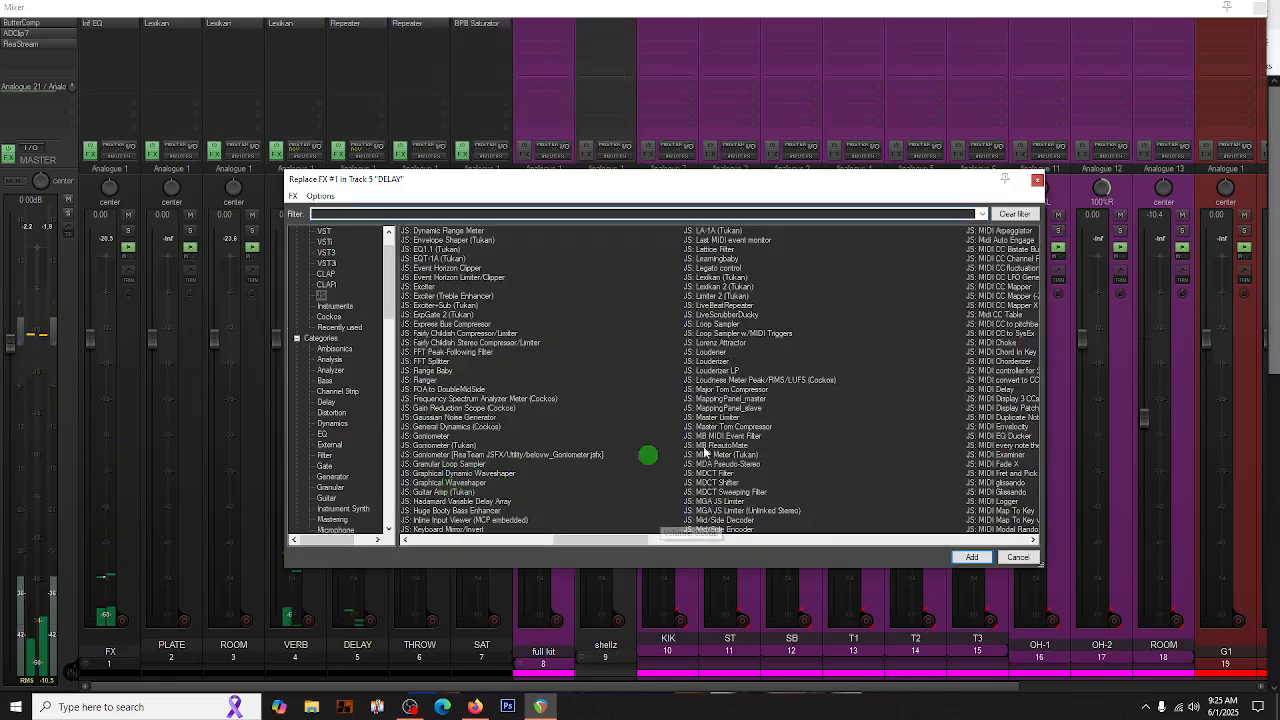
{"action": "scroll", "coordinate": [709, 443], "scroll_direction": "right", "scroll_amount": 1}
{"action": "scroll", "coordinate": [455, 427], "scroll_direction": "left", "scroll_amount": 2}
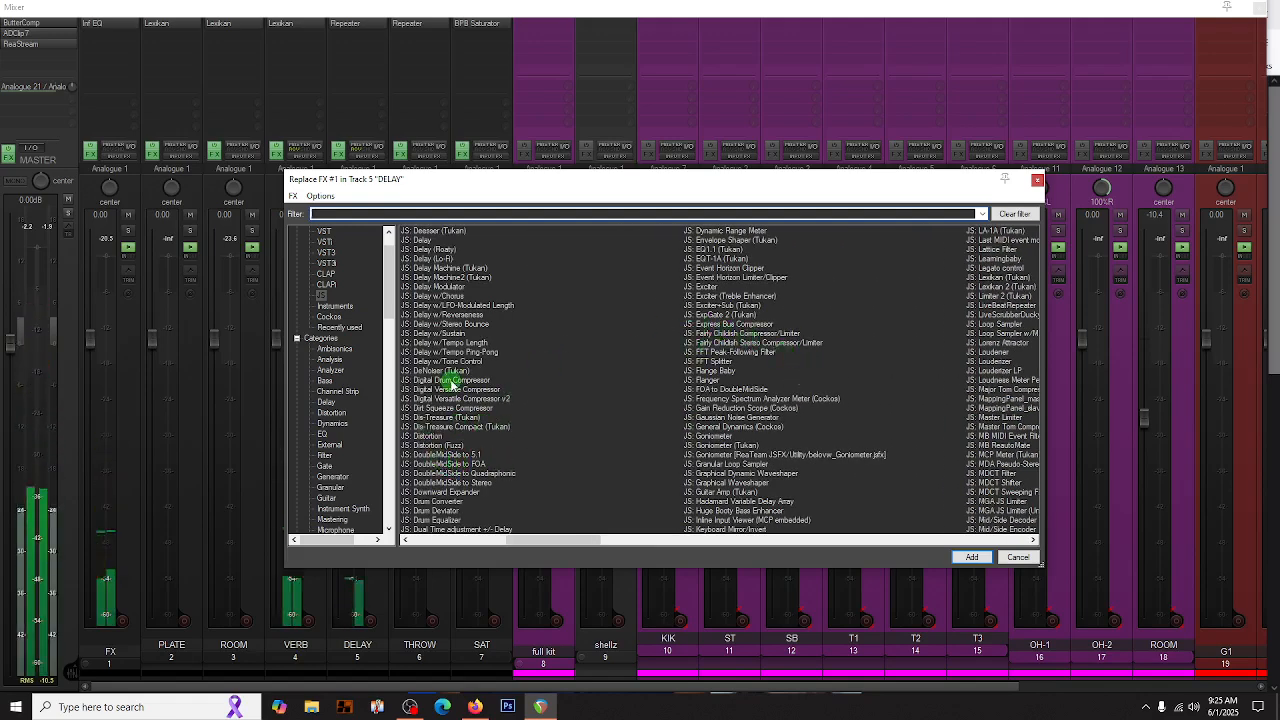
{"action": "double_click", "coordinate": [420, 241]}
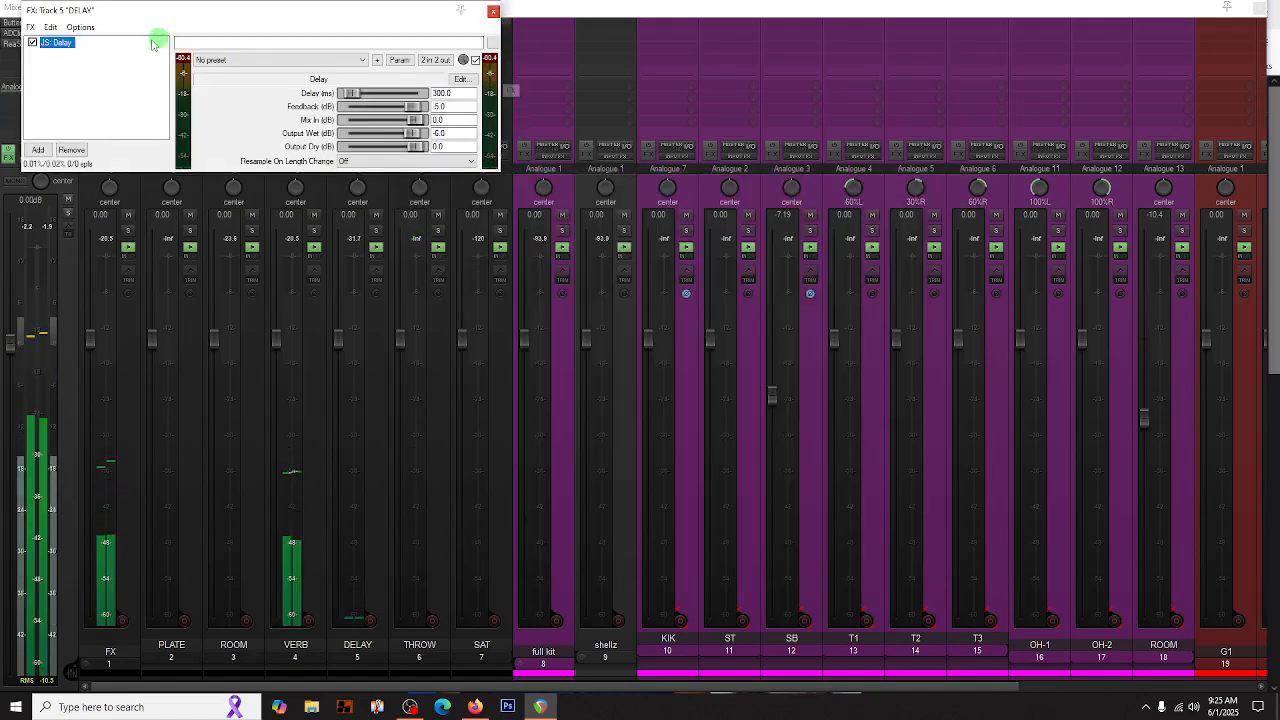
- Replace the delay plug-in on the DELAY track with JS: Delay Machine (Tukan) and set its time division to 4
{"action": "right_click", "coordinate": [52, 42]}
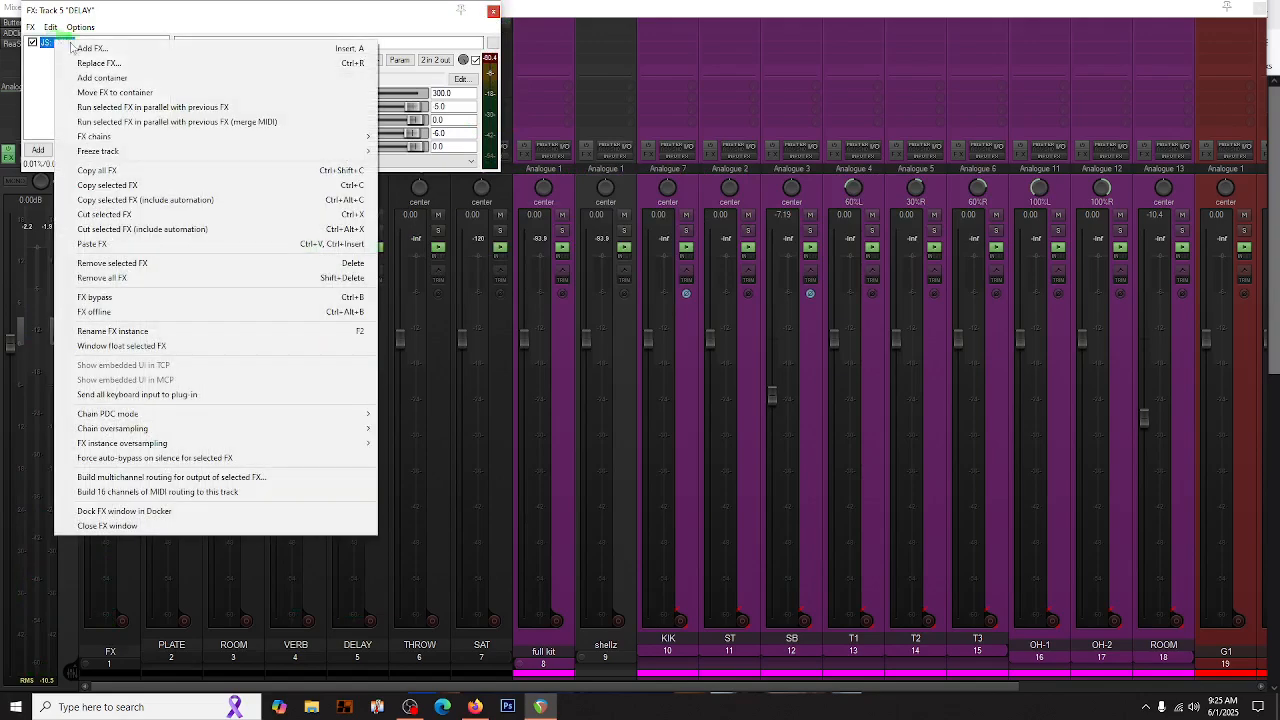
{"action": "left_click", "coordinate": [113, 66]}
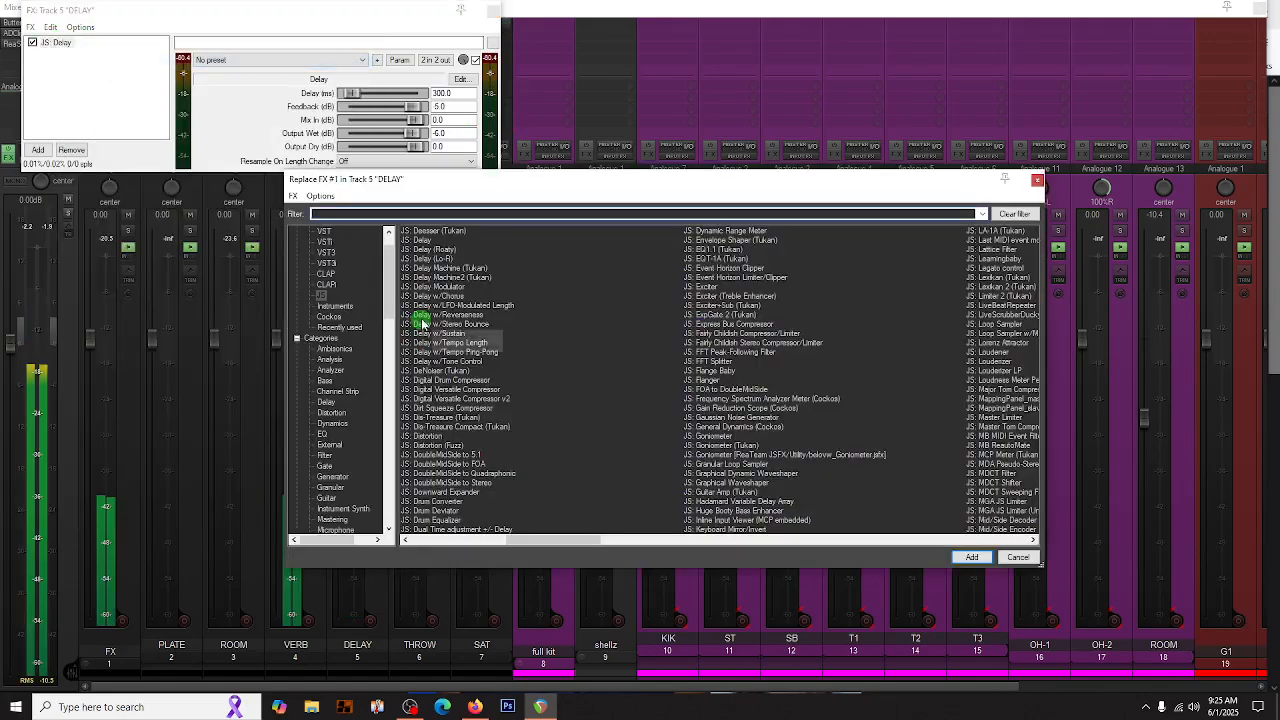
{"action": "double_click", "coordinate": [447, 269]}
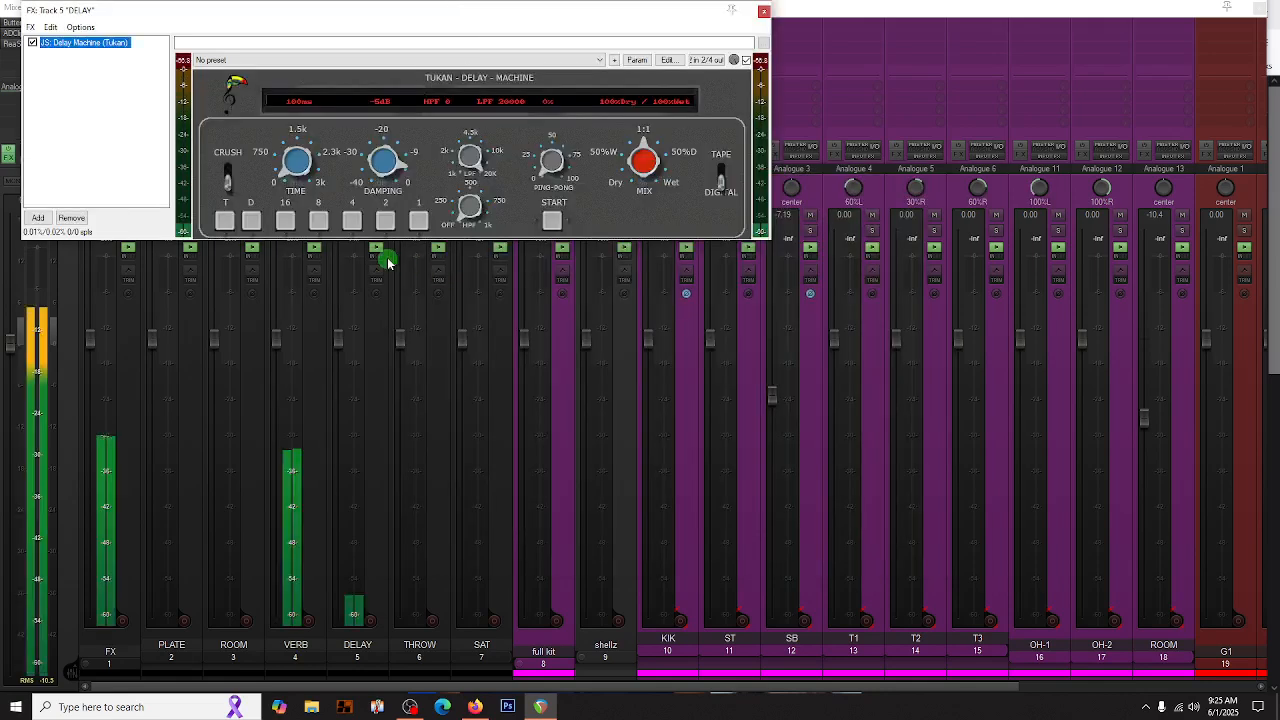
{"action": "left_click", "coordinate": [352, 221]}
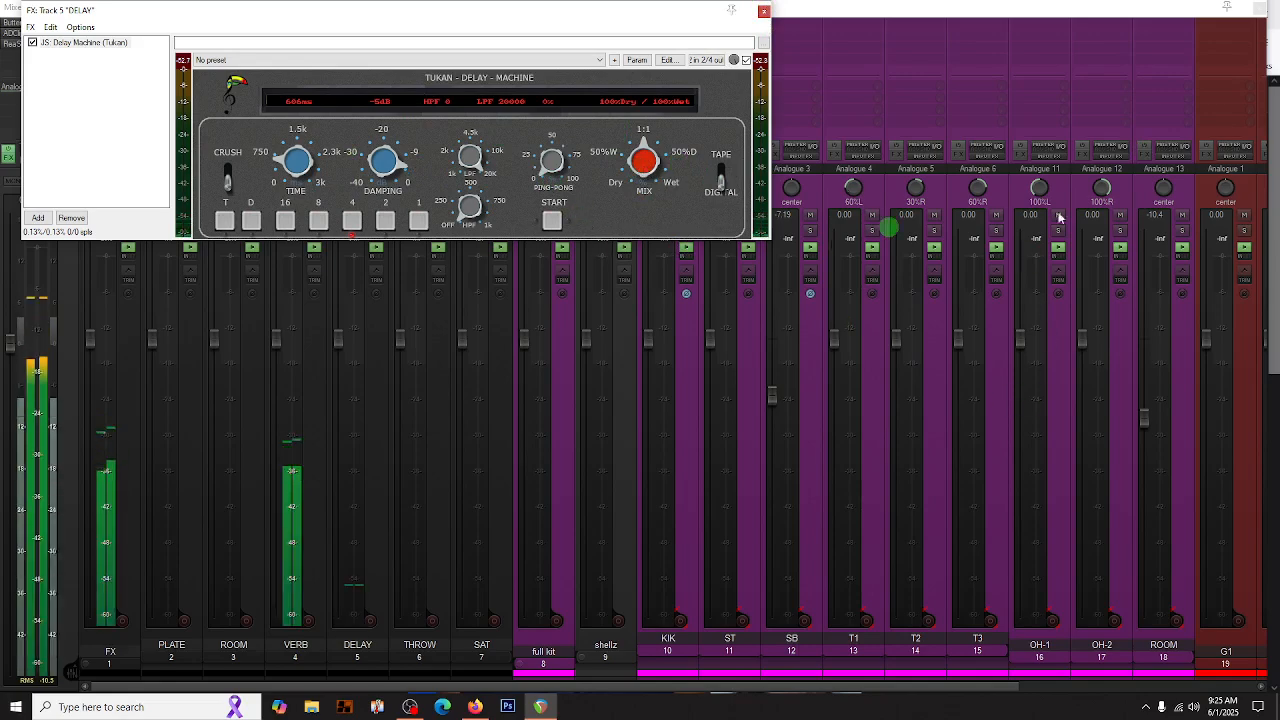
- Adjust V1's send level to the DELAY track, and check the Delay Machine on that track
{"action": "scroll", "coordinate": [1120, 480], "scroll_direction": "right", "scroll_amount": 5}
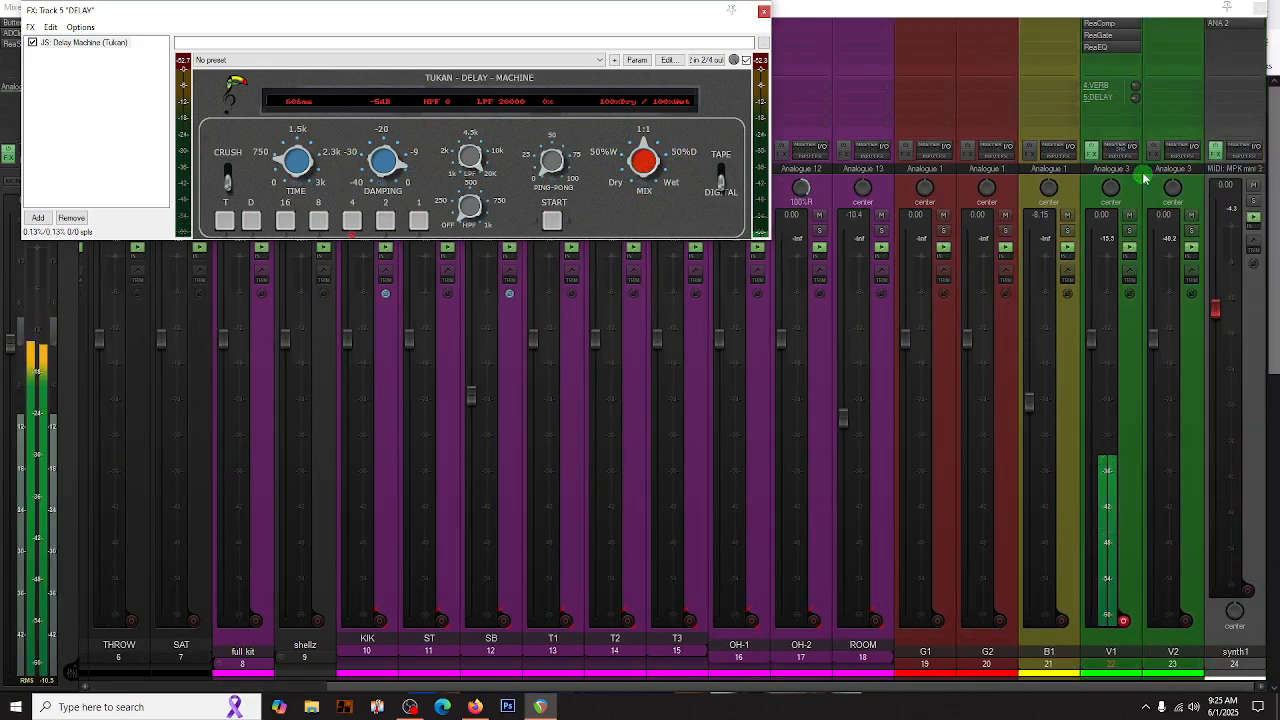
{"action": "left_click", "coordinate": [1134, 99]}
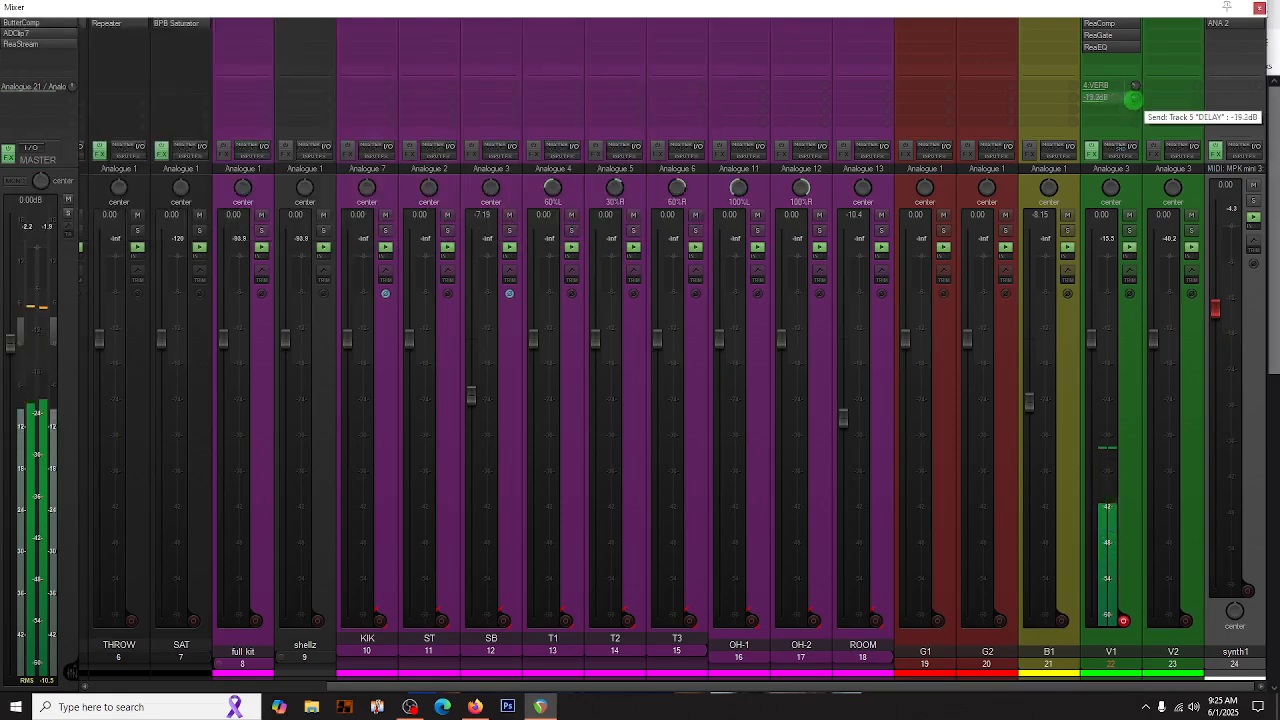
{"action": "scroll", "coordinate": [477, 523], "scroll_direction": "left", "scroll_amount": 4}
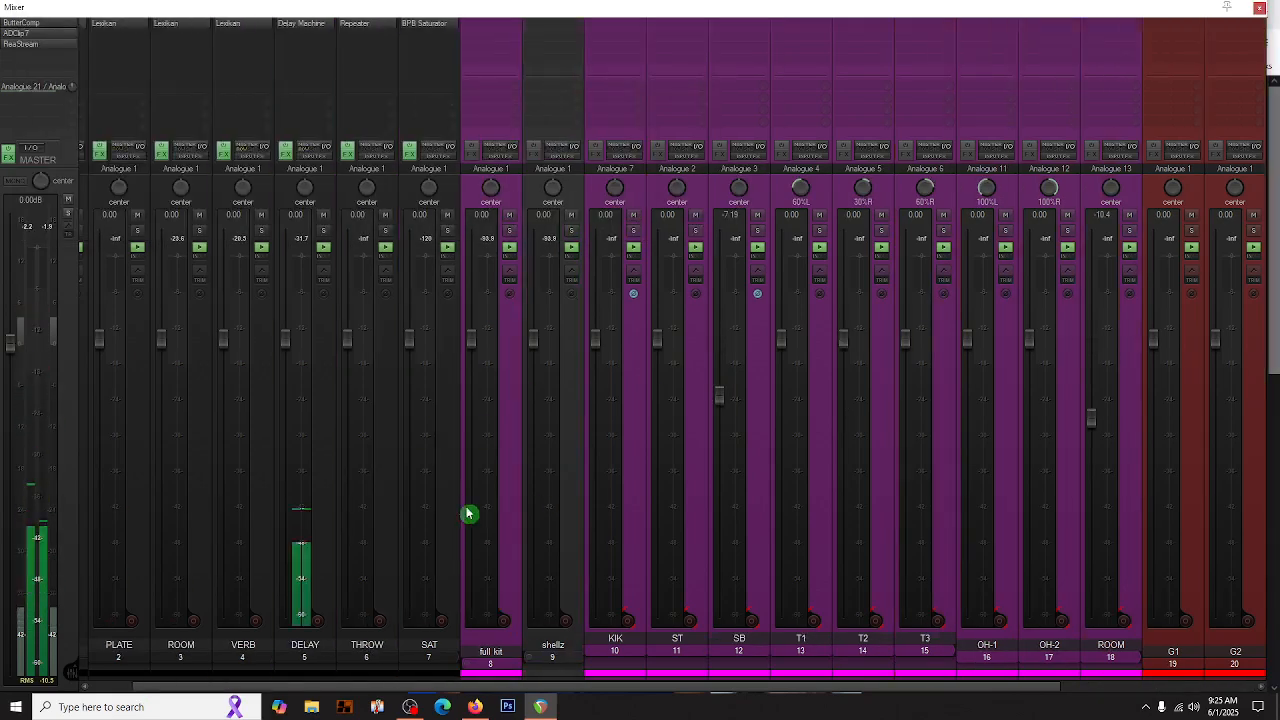
{"action": "left_click", "coordinate": [302, 23]}
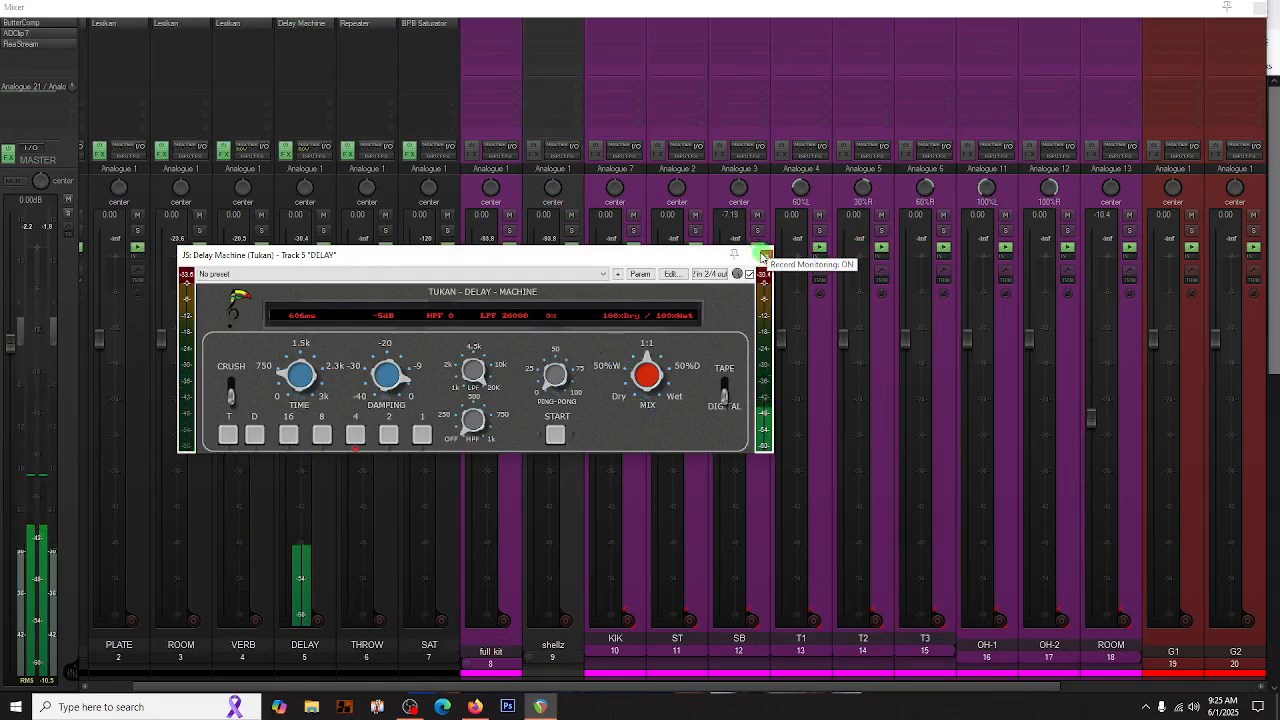
{"action": "scroll", "coordinate": [943, 514], "scroll_direction": "right", "scroll_amount": 3}
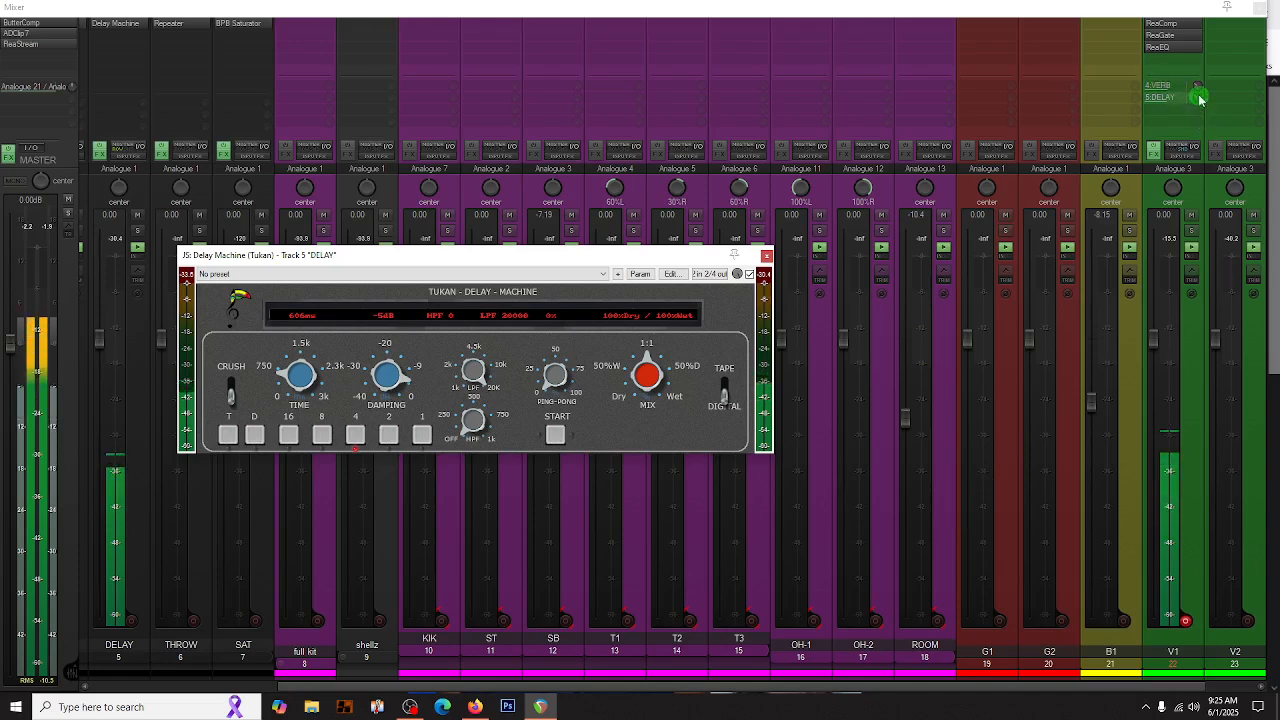
{"action": "left_click", "coordinate": [1193, 96]}
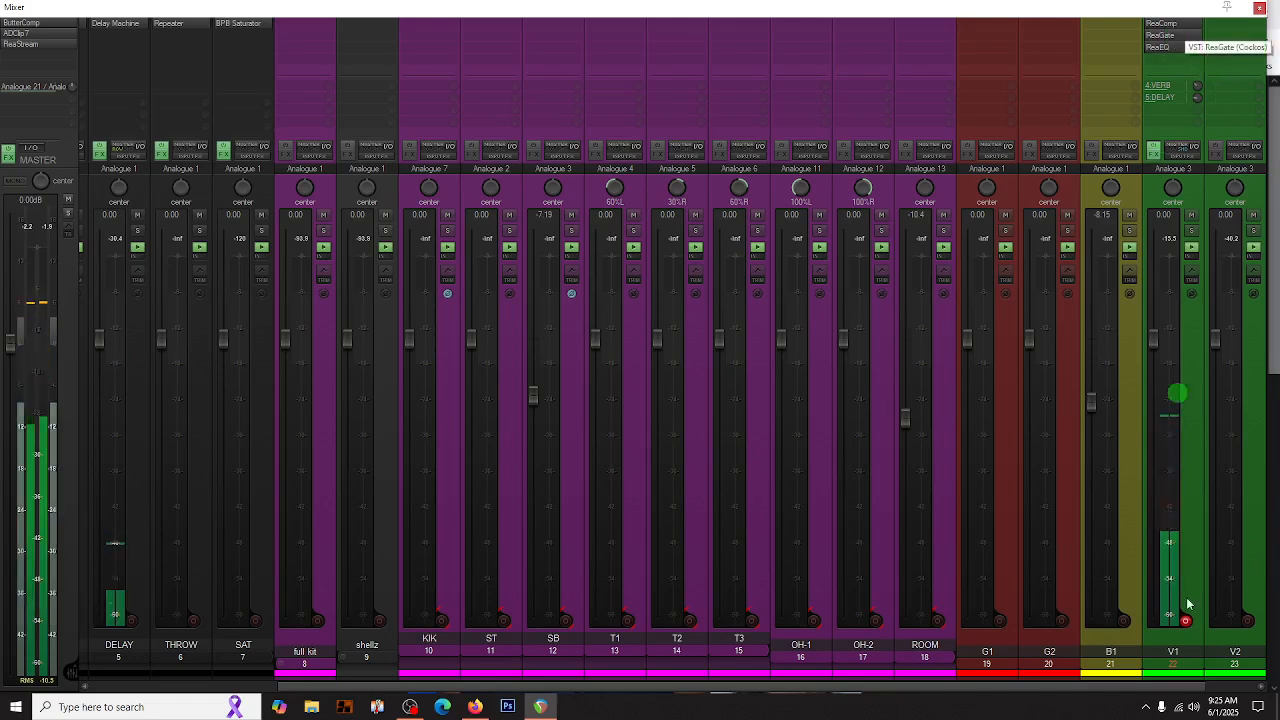
- Replace Repeater on the THROW track with a copy of DELAY's Delay Machine, set to time division 2, and close its window
{"action": "scroll", "coordinate": [1173, 591], "scroll_direction": "left", "scroll_amount": 4}
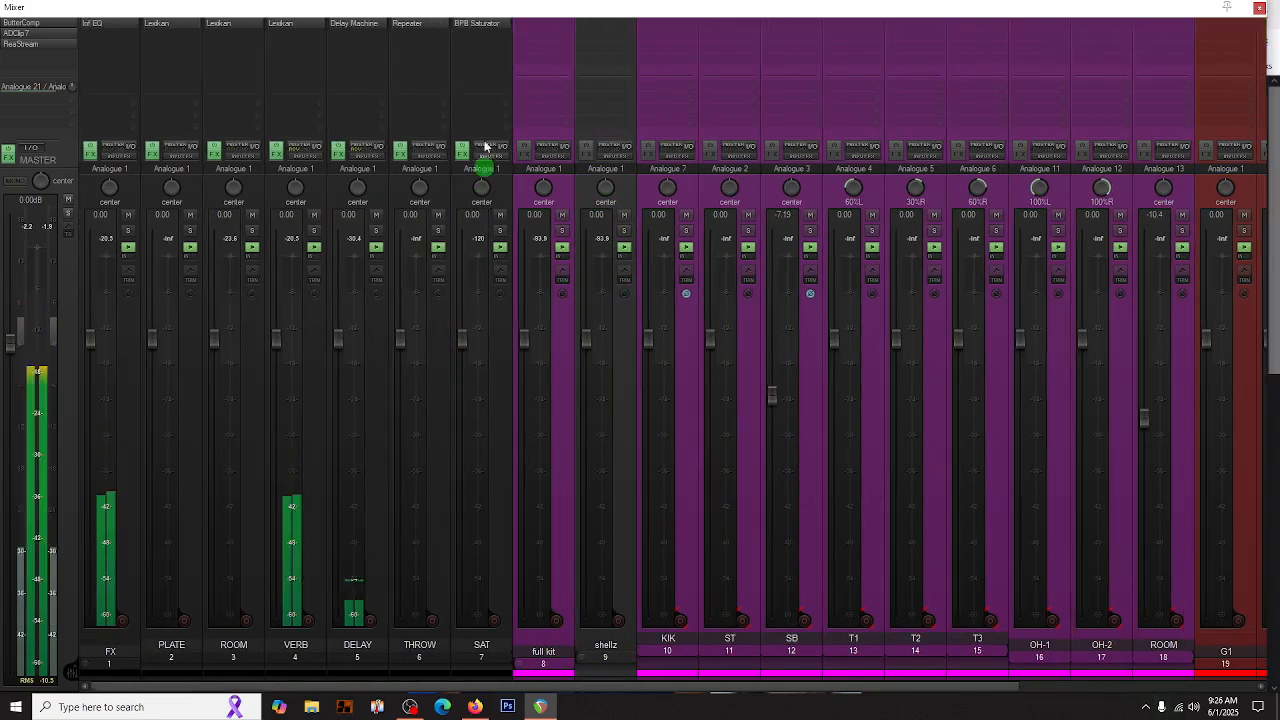
{"action": "left_click", "coordinate": [442, 24], "text": "alt"}
{"action": "left_click_drag", "start_coordinate": [355, 27], "coordinate": [399, 27]}
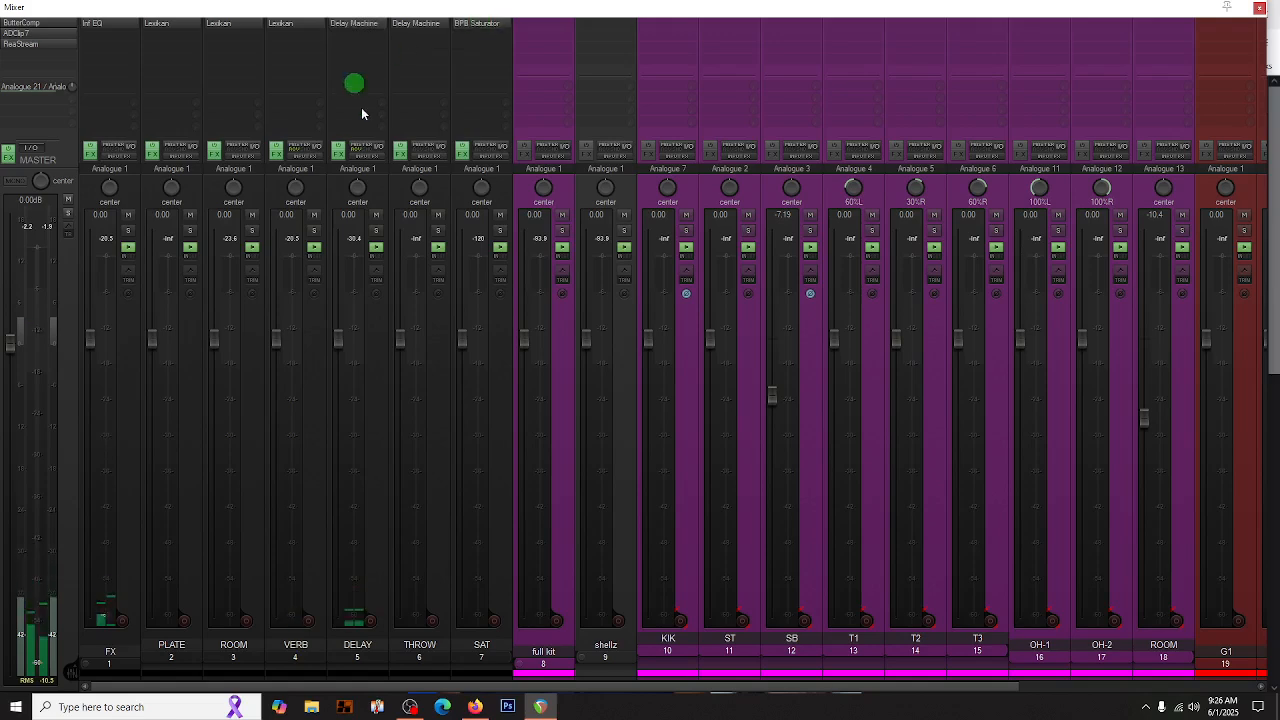
{"action": "double_click", "coordinate": [409, 22]}
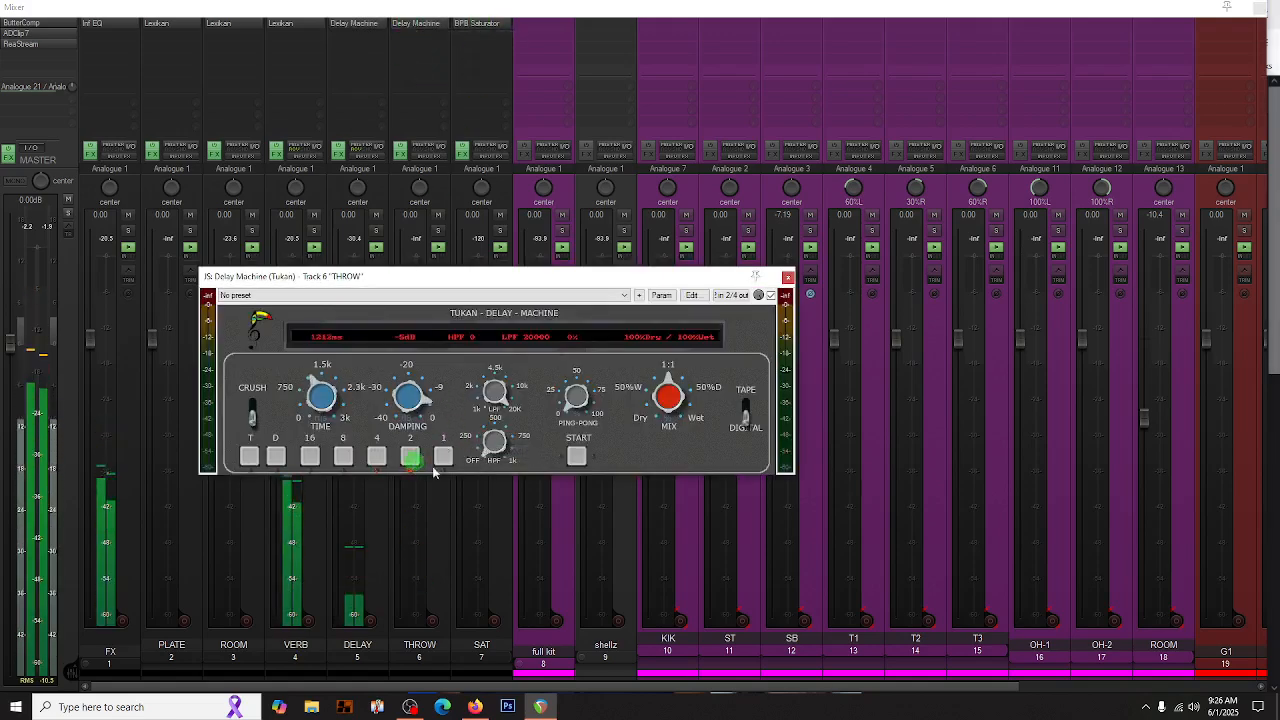
{"action": "left_click", "coordinate": [787, 277]}
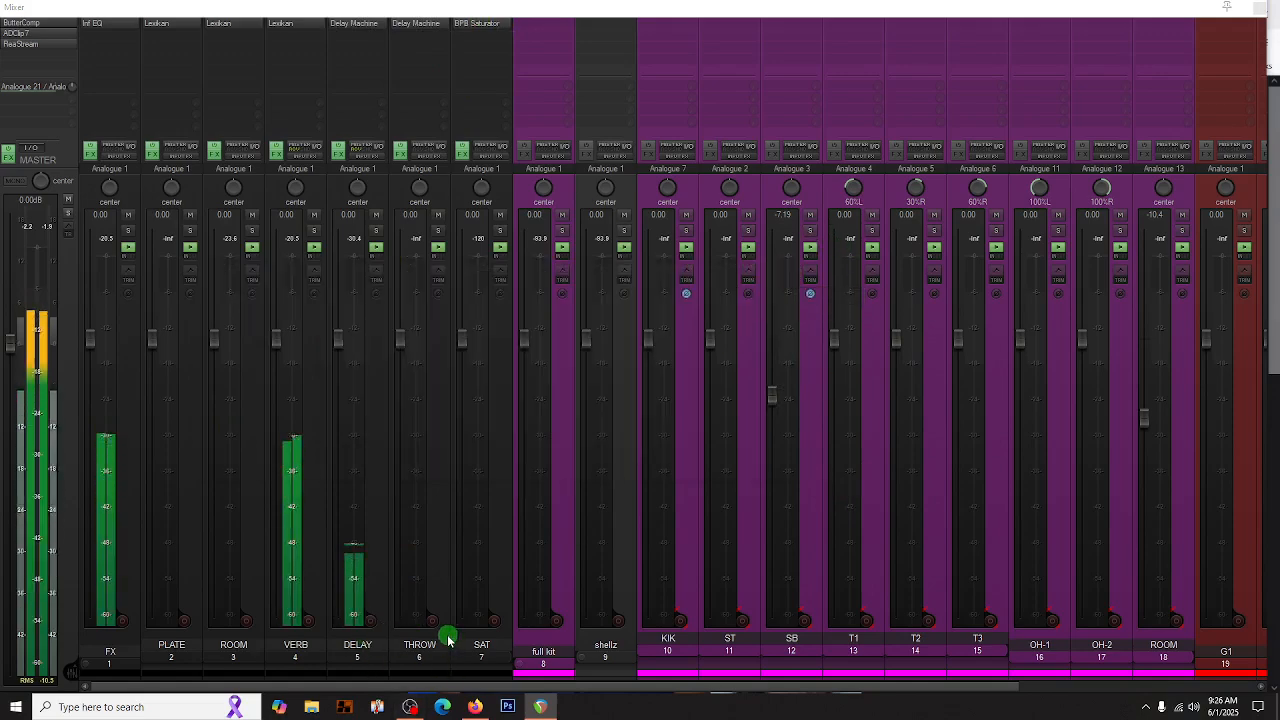
- Examine the BPB Saturator settings on the SAT track and the mono input choices for V1
{"action": "left_click", "coordinate": [476, 24]}
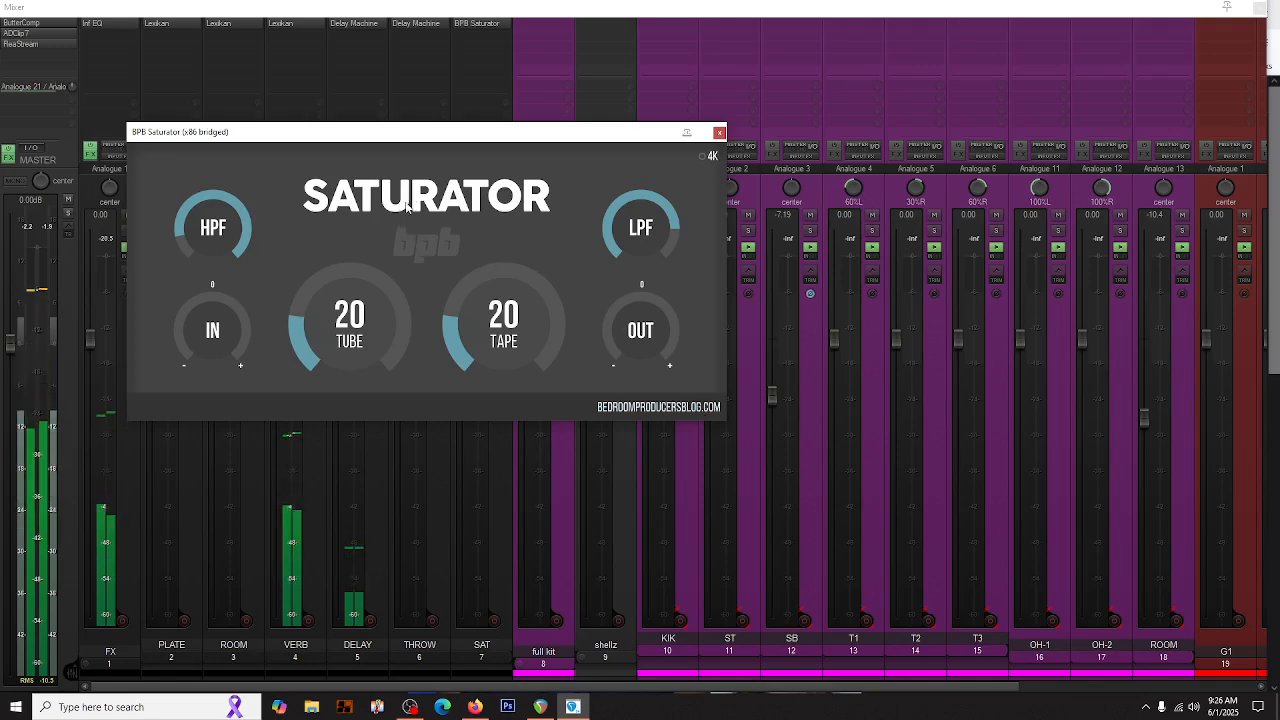
{"action": "left_click", "coordinate": [720, 133]}
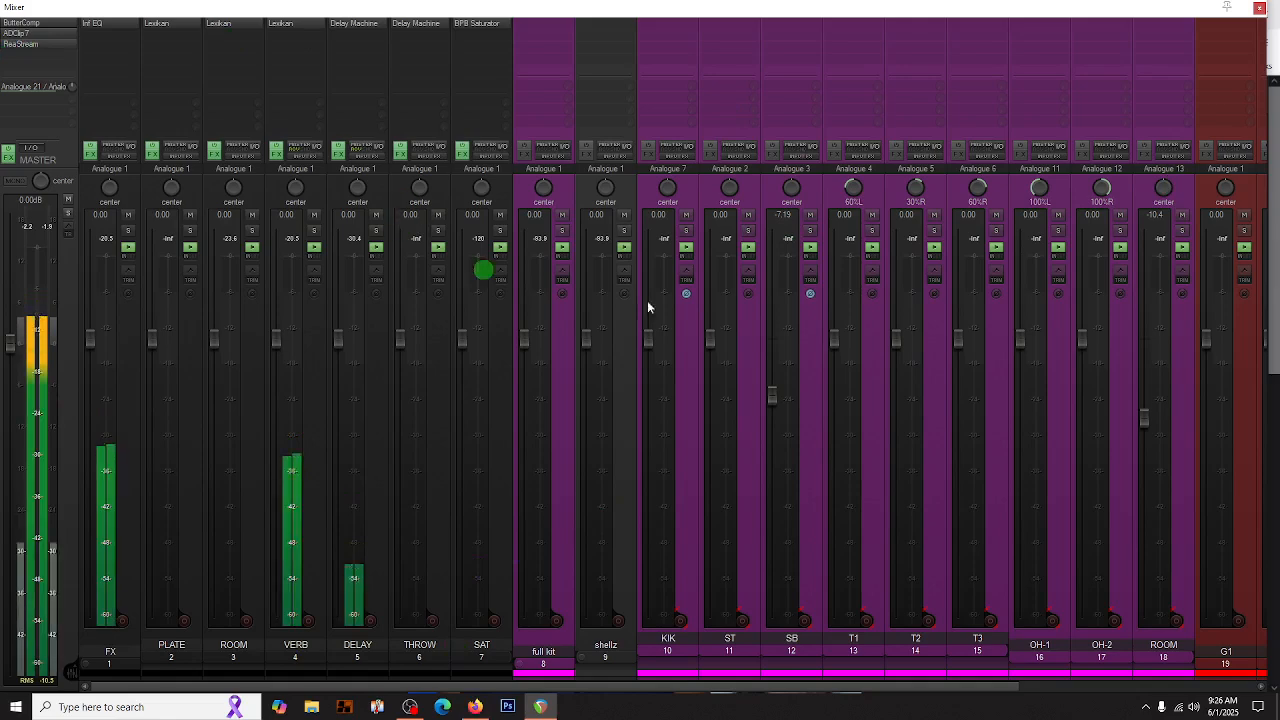
{"action": "scroll", "coordinate": [824, 372], "scroll_direction": "down", "scroll_amount": 4}
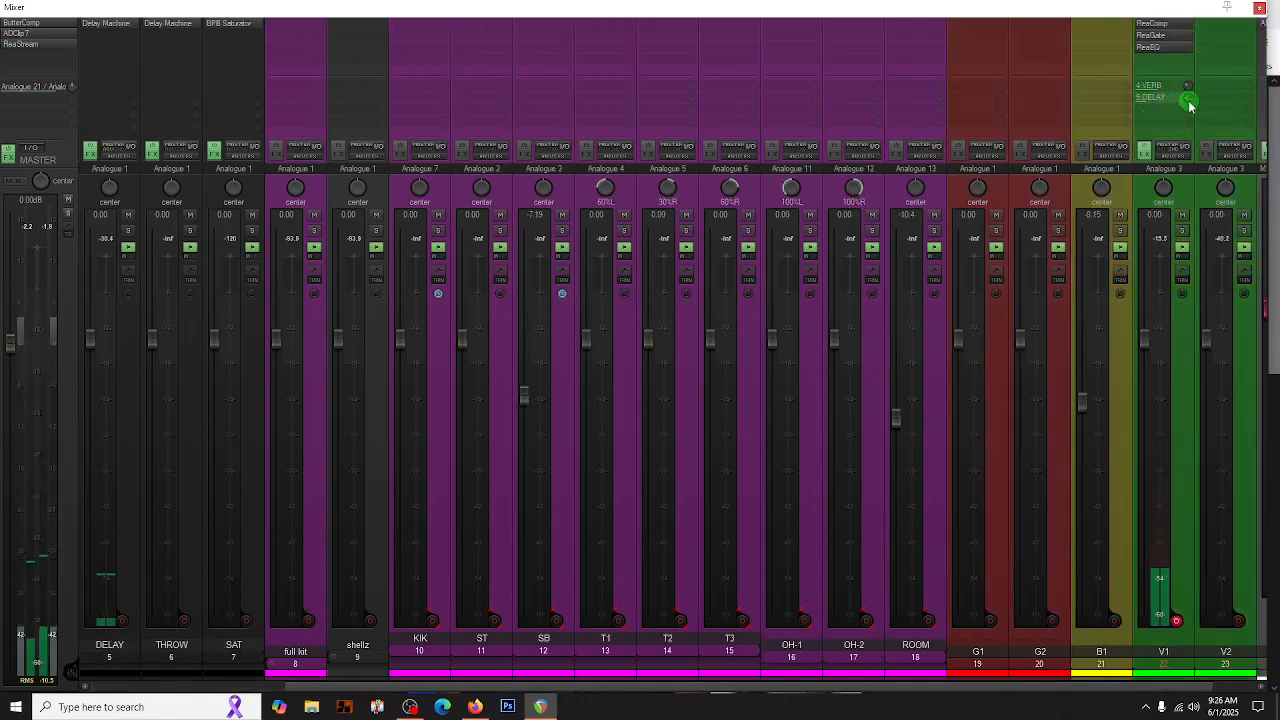
{"action": "mouse_move", "coordinate": [1188, 98]}
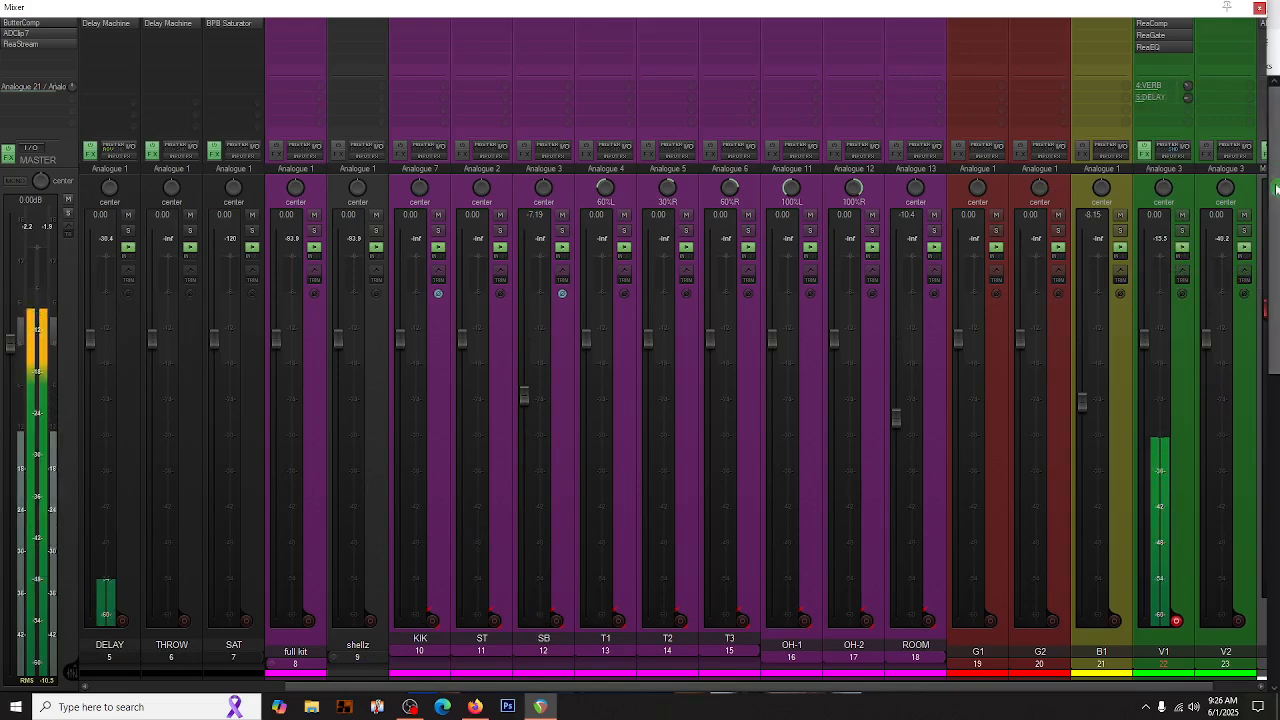
{"action": "left_click", "coordinate": [1163, 170]}
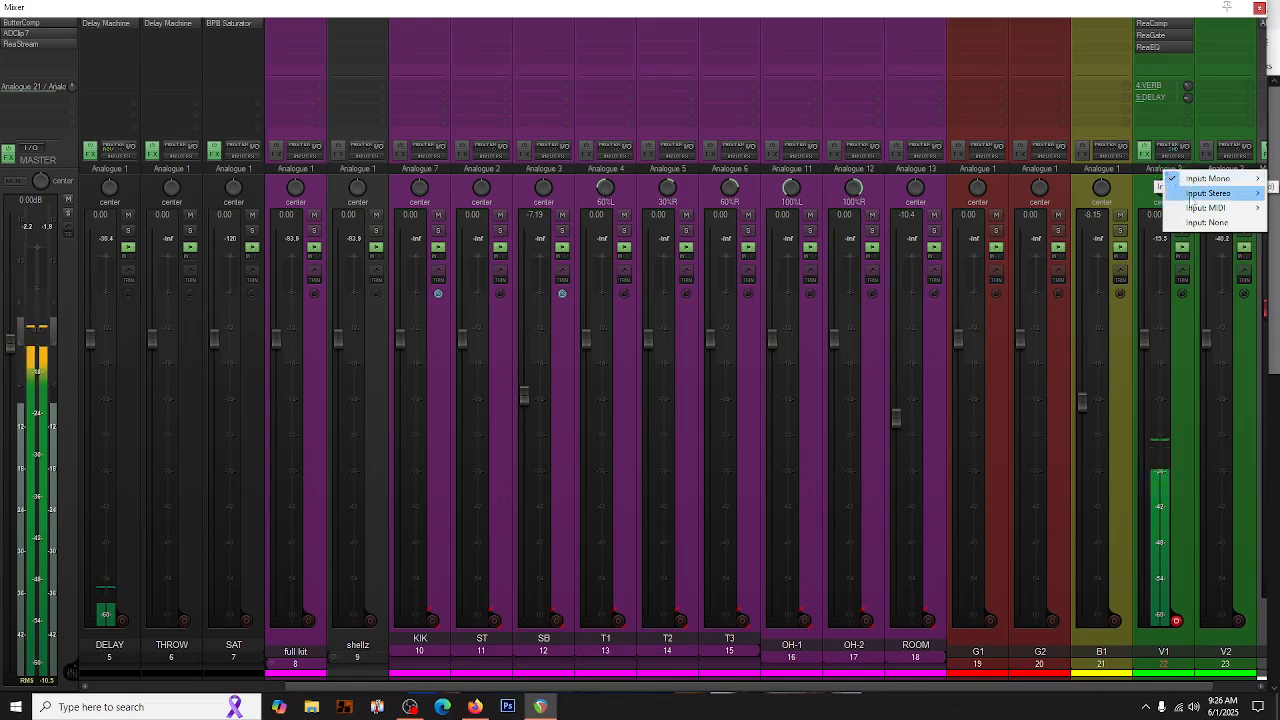
{"action": "mouse_move", "coordinate": [1188, 181]}
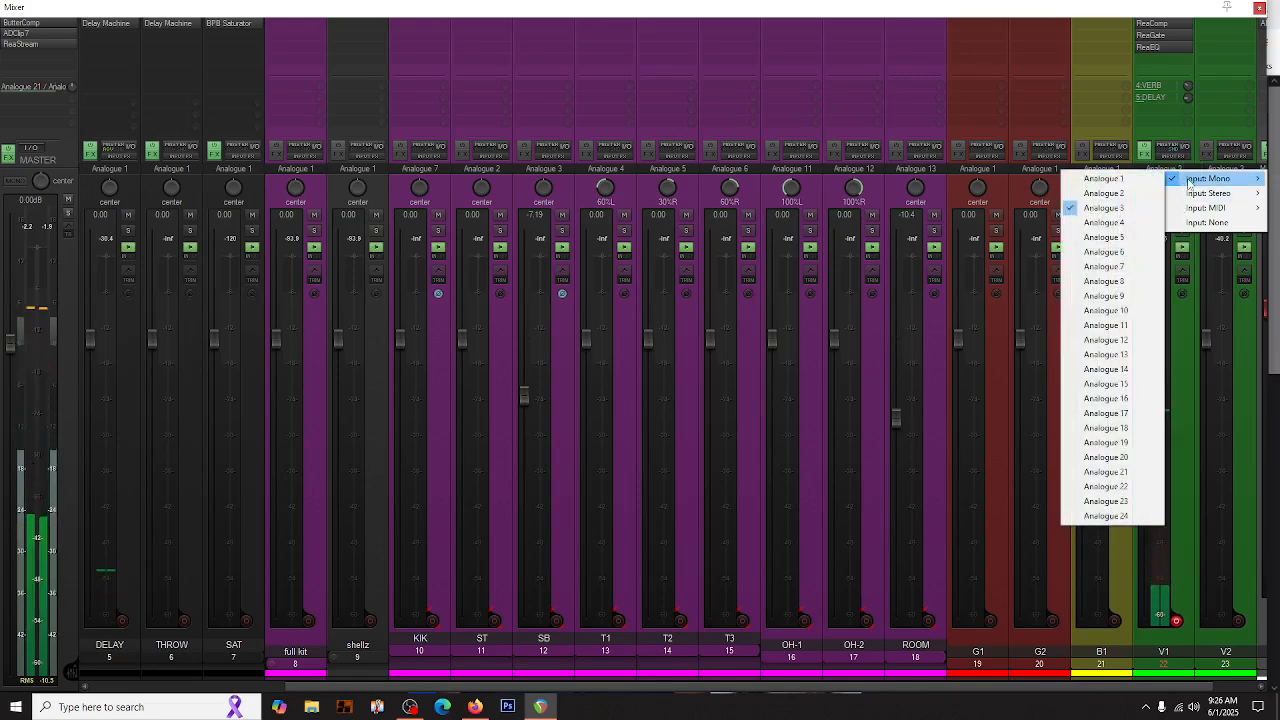
{"action": "left_click", "coordinate": [428, 472]}
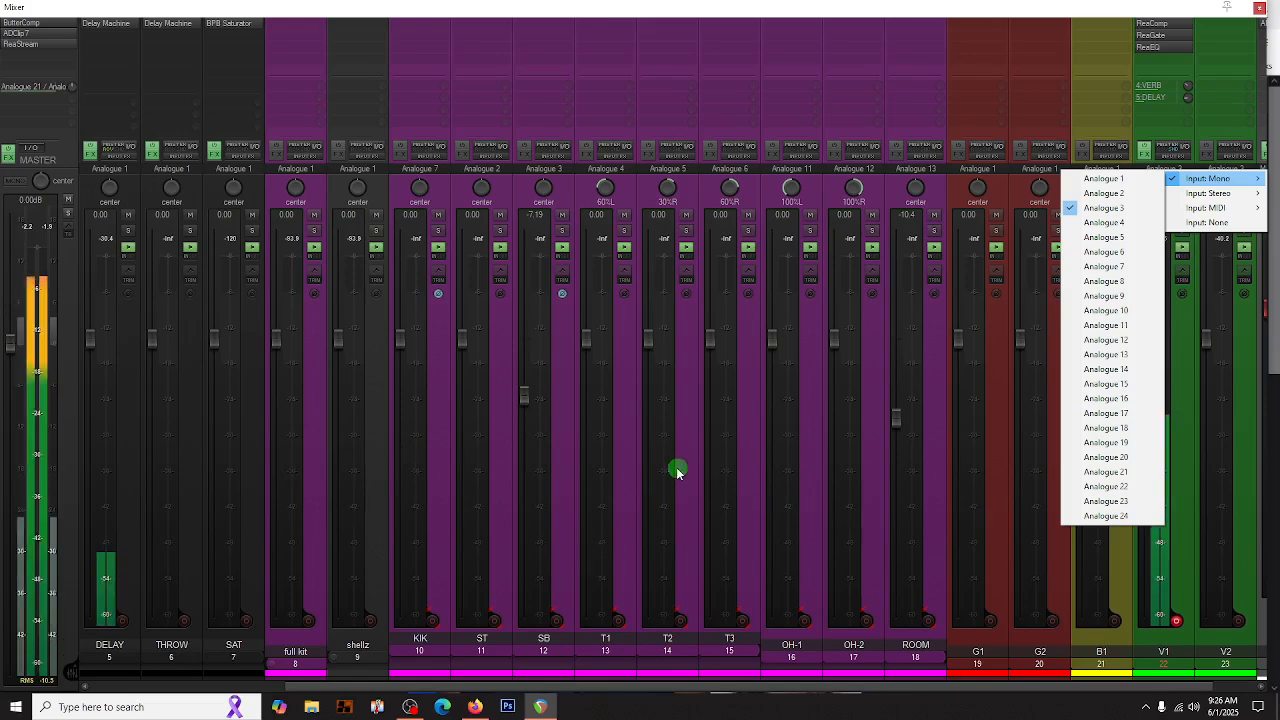
- Open the file storage (E:) drive in File Explorer
{"action": "left_click", "coordinate": [313, 707]}
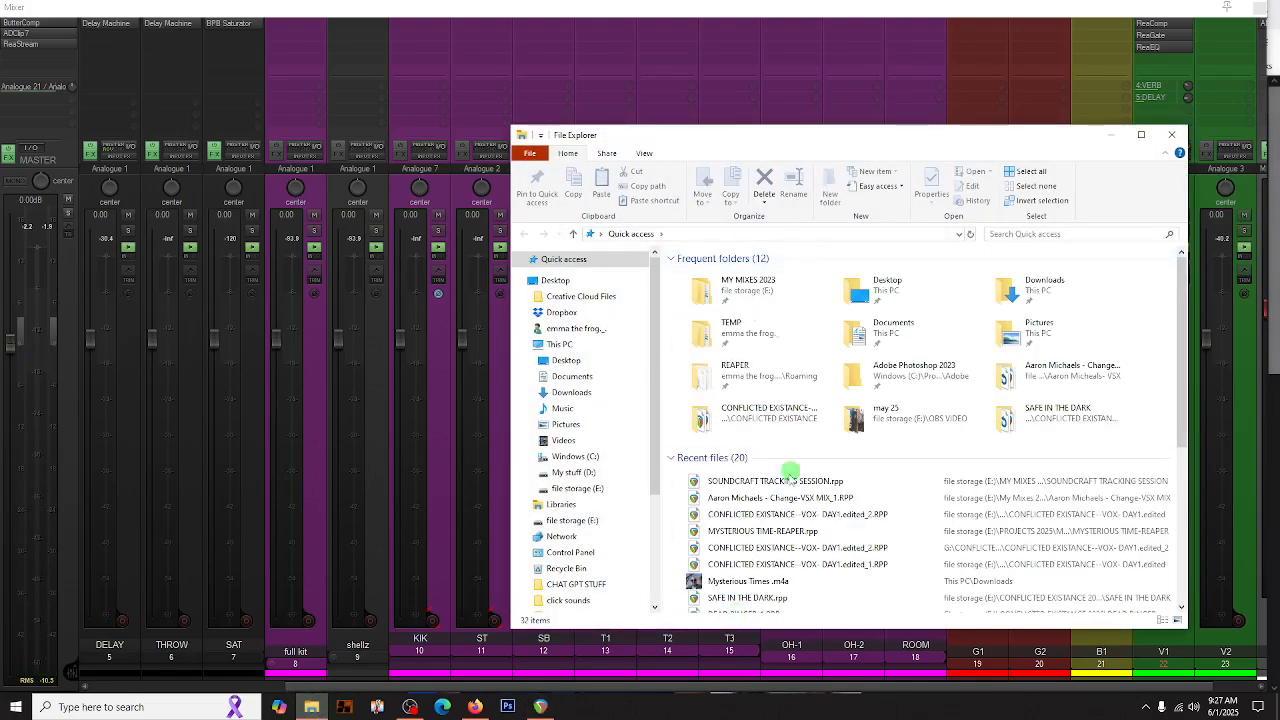
{"action": "left_click_drag", "start_coordinate": [780, 145], "coordinate": [497, 110]}
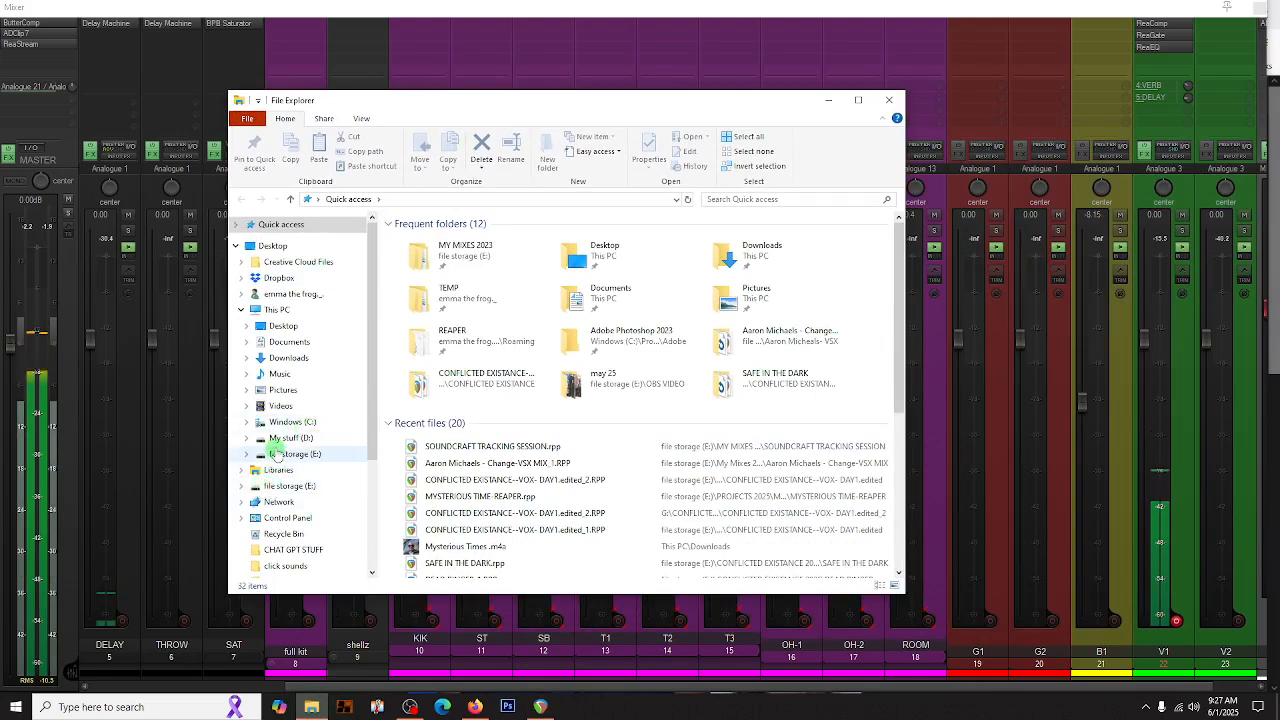
{"action": "left_click", "coordinate": [298, 454]}
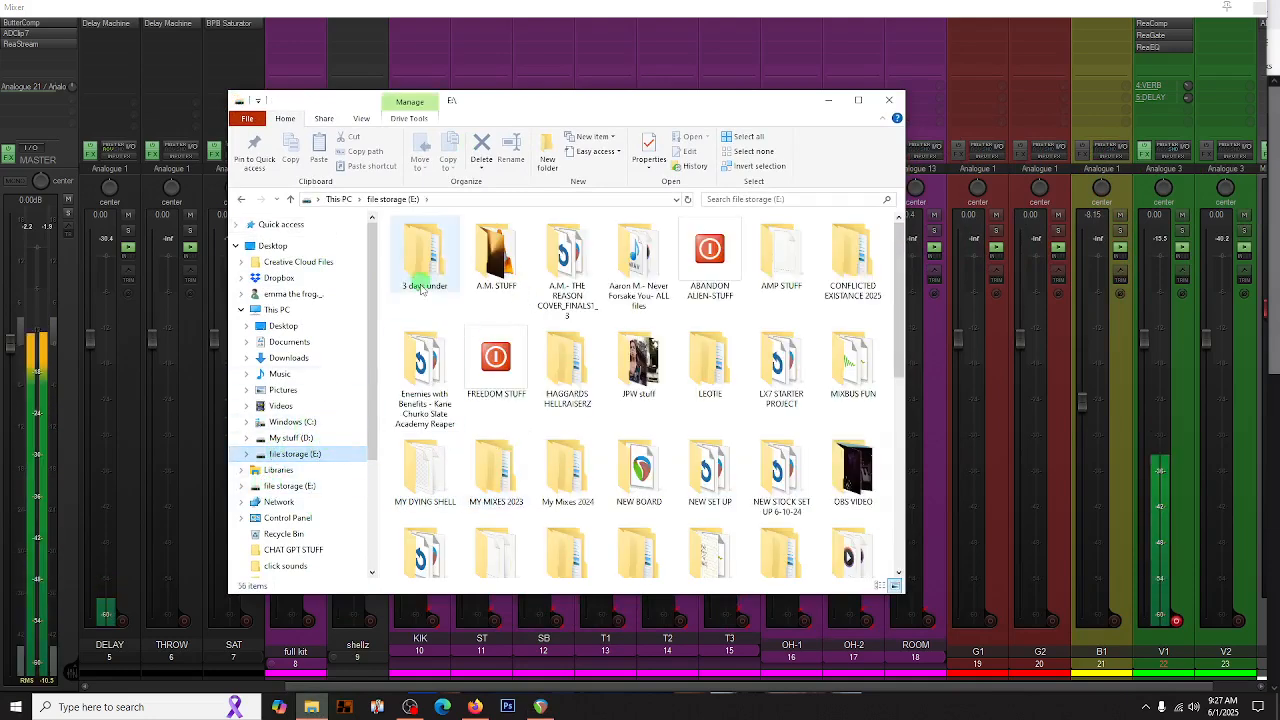
- Create a folder named SAFE IN DARK- TRACK YOURSELF on the file storage (E:) drive
{"action": "right_click", "coordinate": [388, 305]}
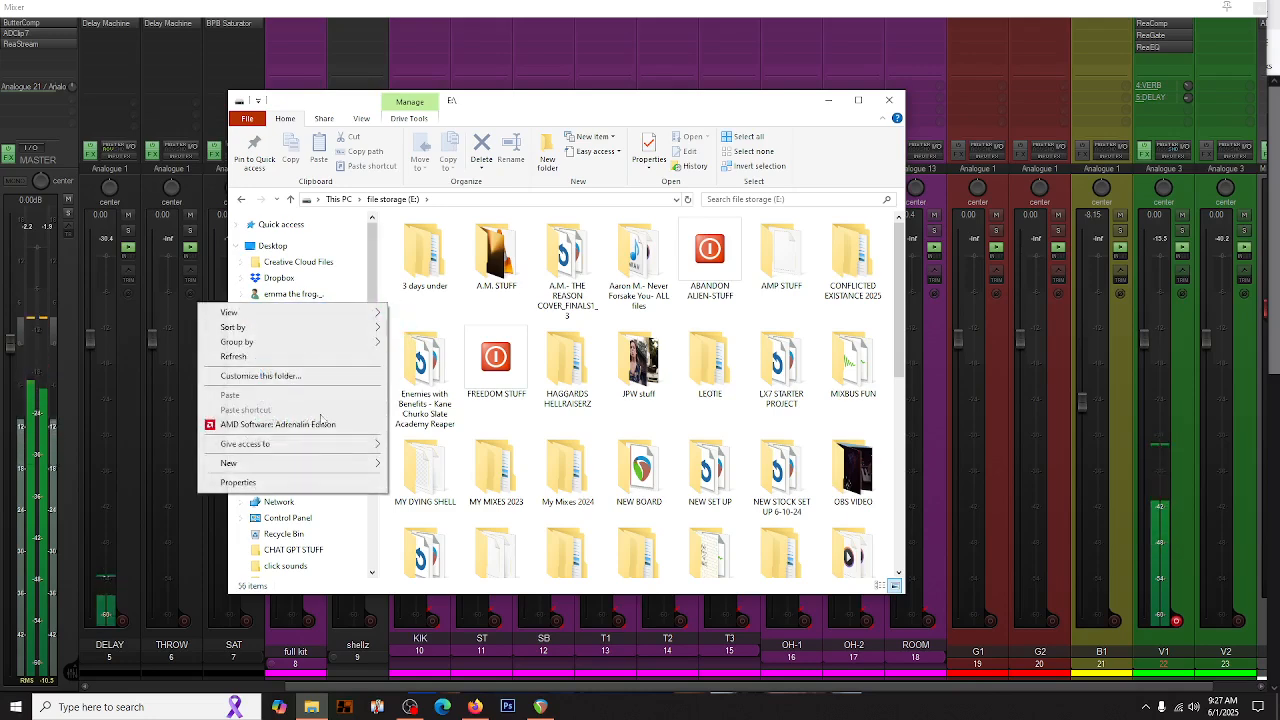
{"action": "mouse_move", "coordinate": [256, 465]}
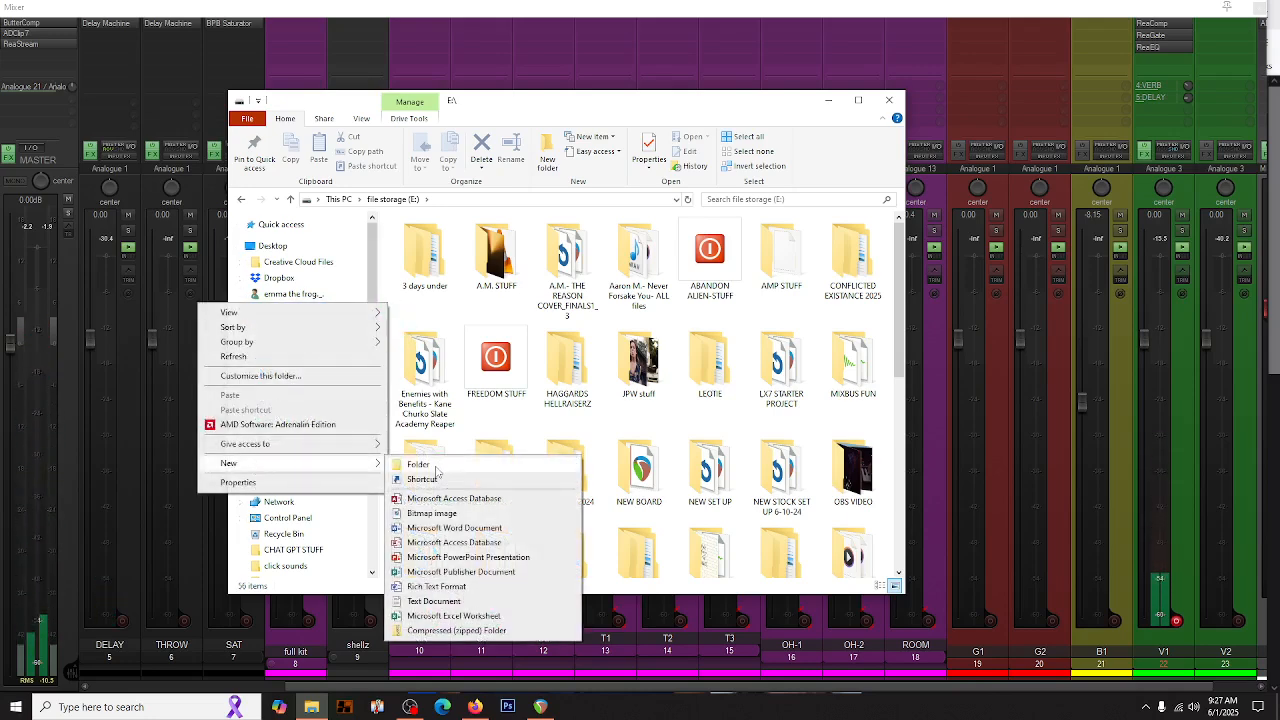
{"action": "left_click", "coordinate": [418, 464]}
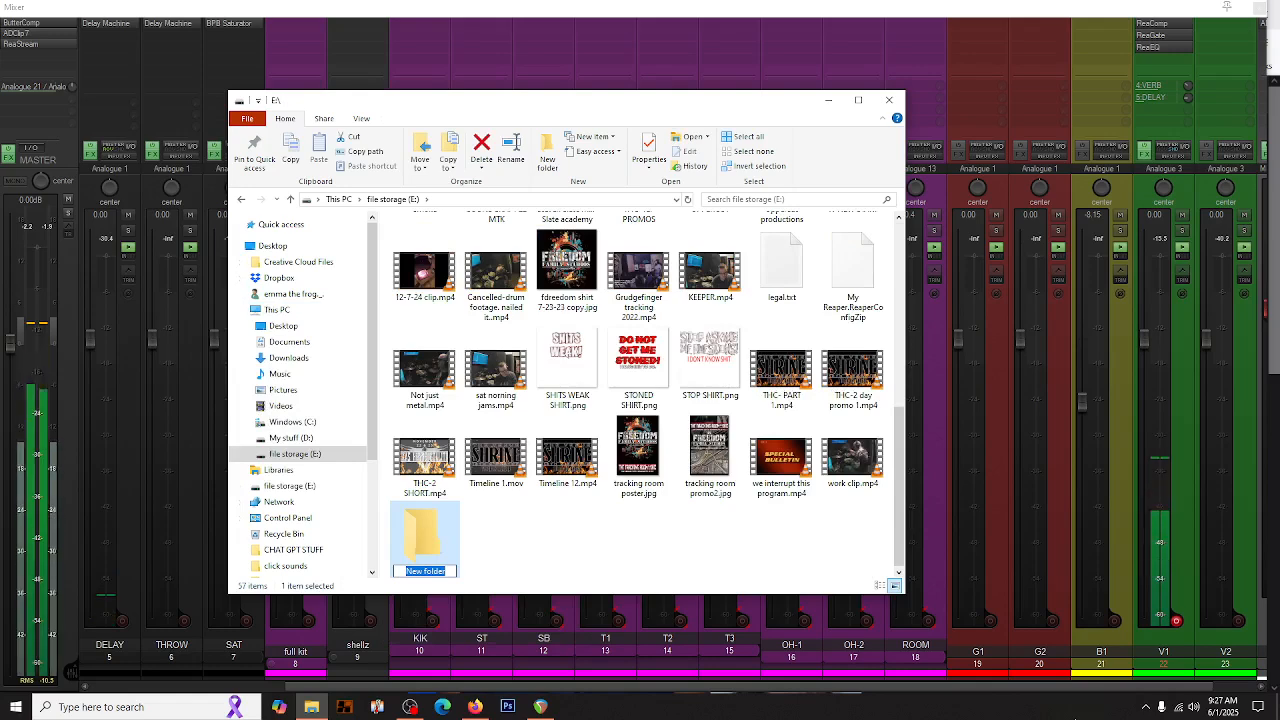
{"action": "type", "text": "SA"}
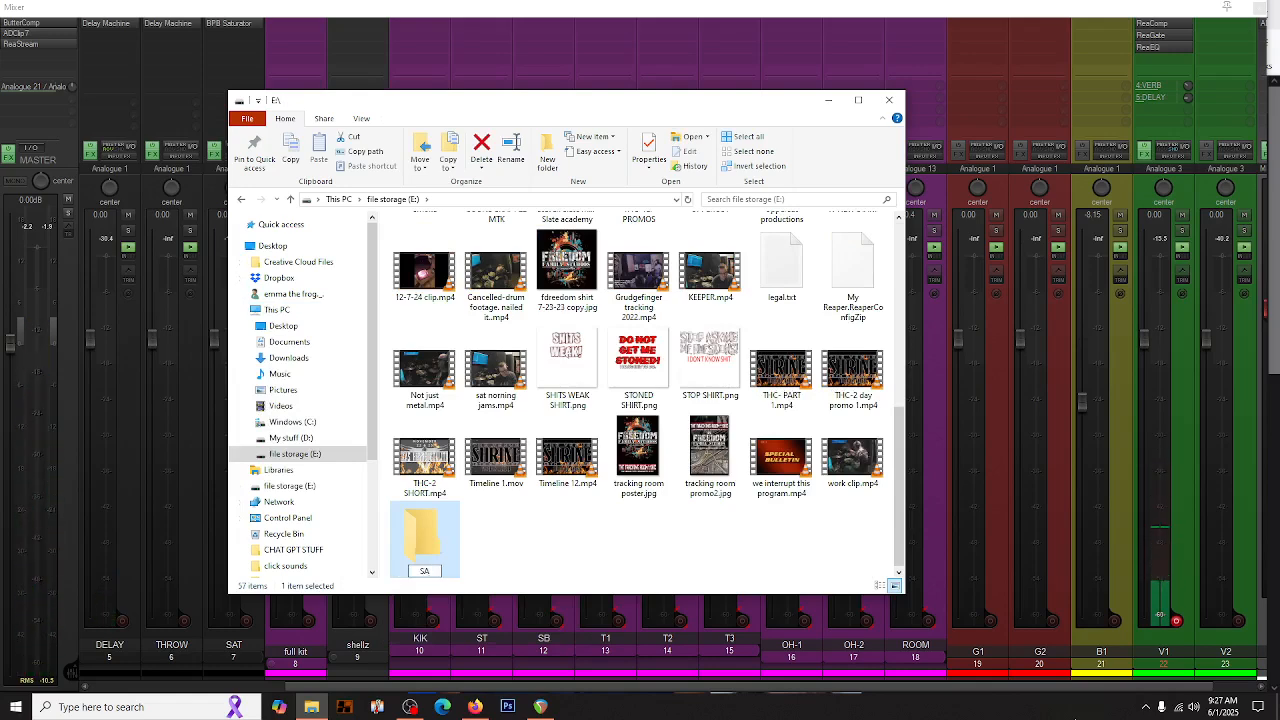
{"action": "type", "text": "FE (N DARK-"}
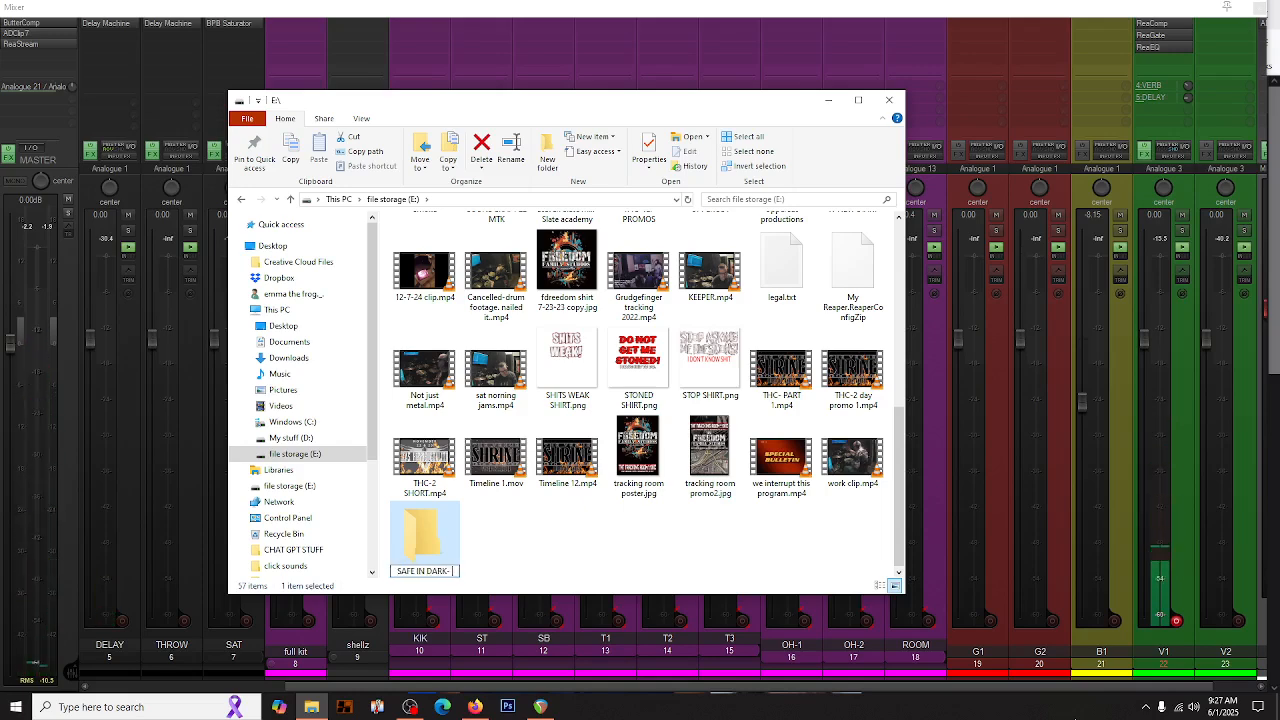
{"action": "type", "text": "TRACK YOURSELF"}
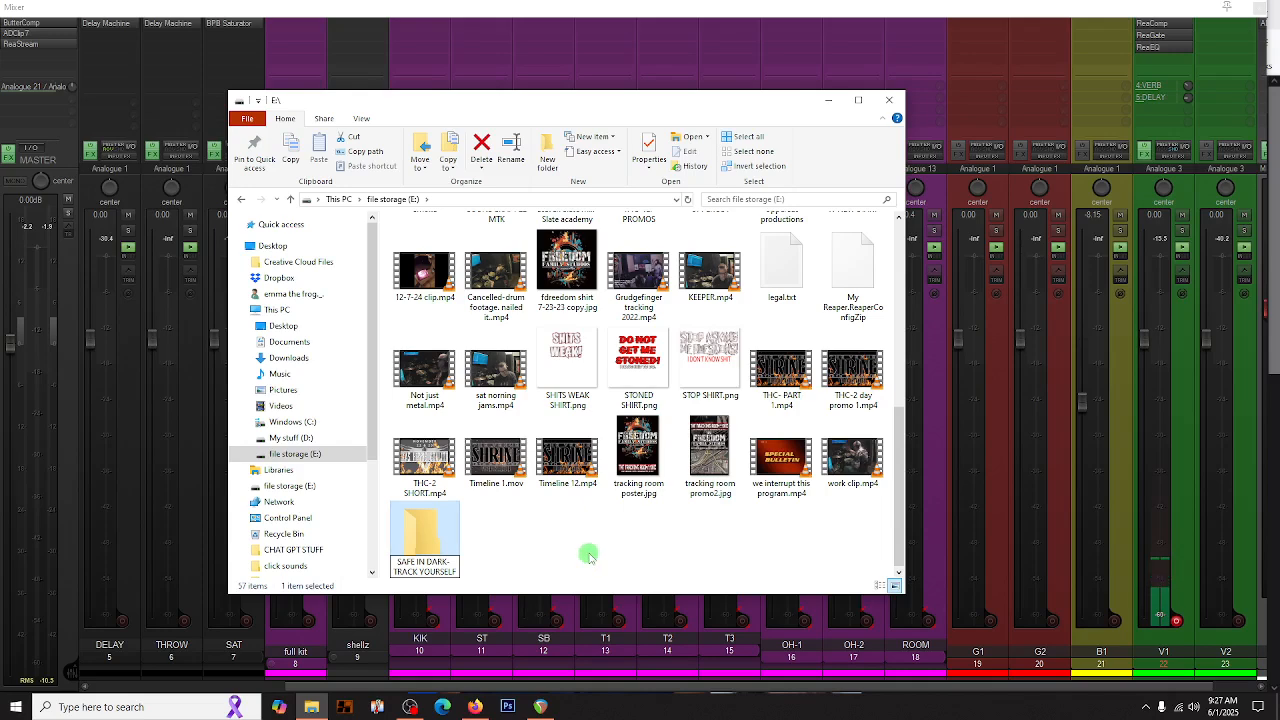
{"action": "left_click", "coordinate": [428, 533]}
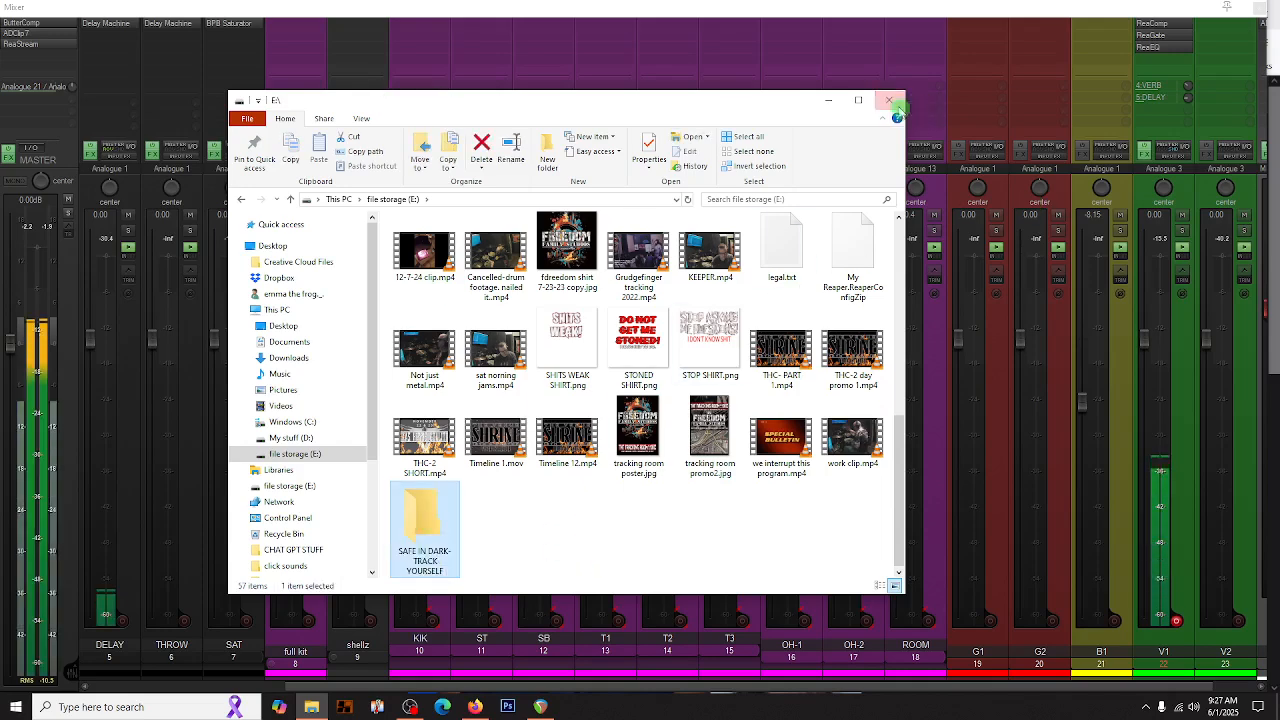
- Close the DELAY and V1 effect windows, minimize the browser, and maximize the REAPER project window
{"action": "left_click", "coordinate": [891, 101]}
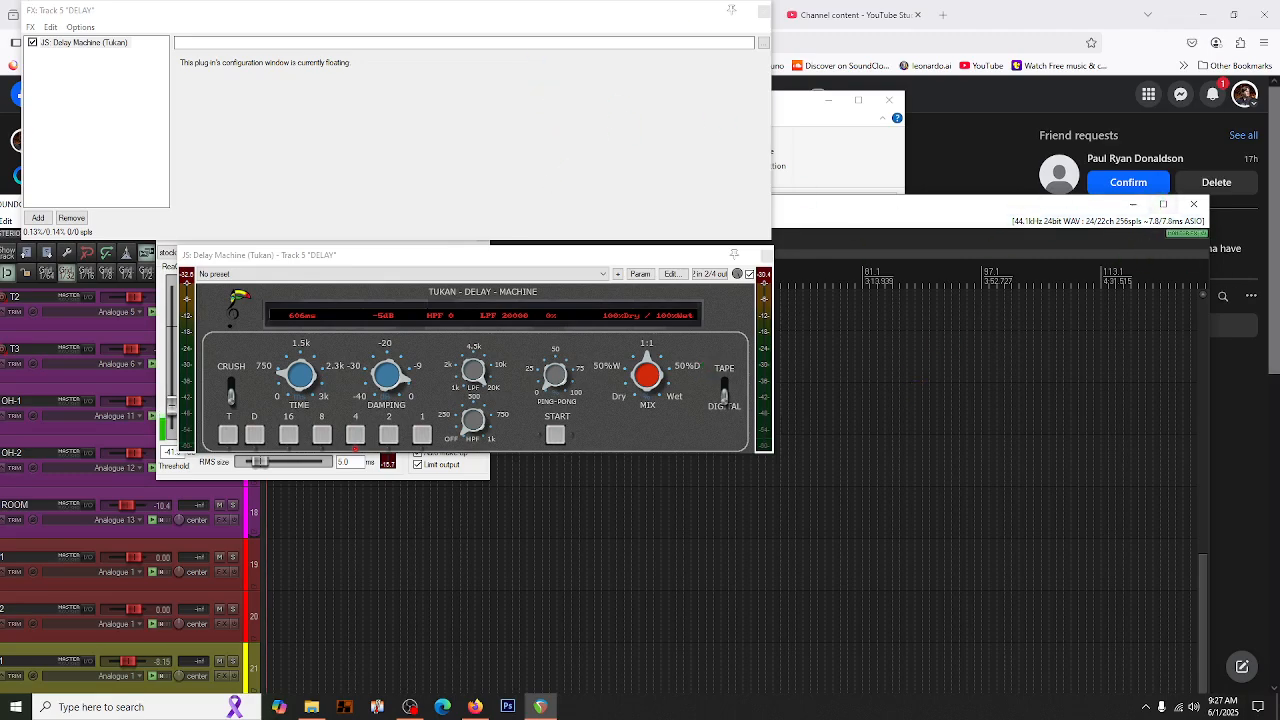
{"action": "left_click", "coordinate": [764, 11]}
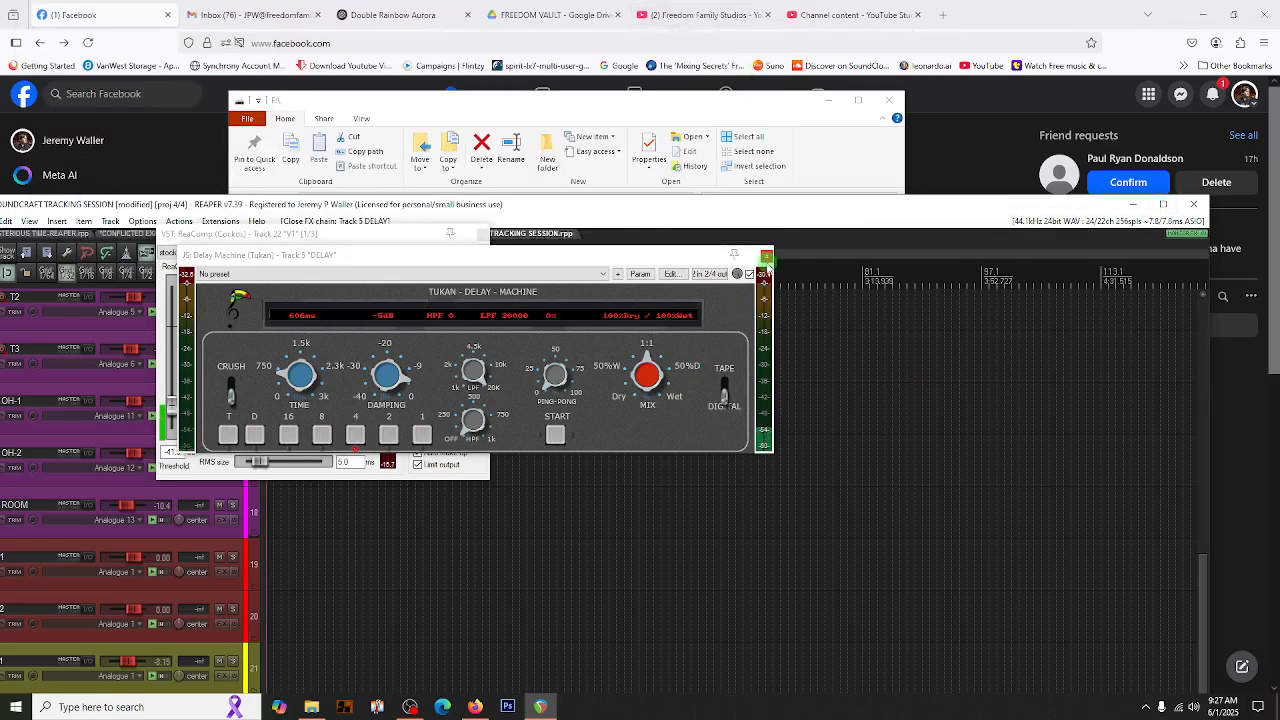
{"action": "left_click", "coordinate": [766, 258]}
{"action": "left_click", "coordinate": [1201, 15]}
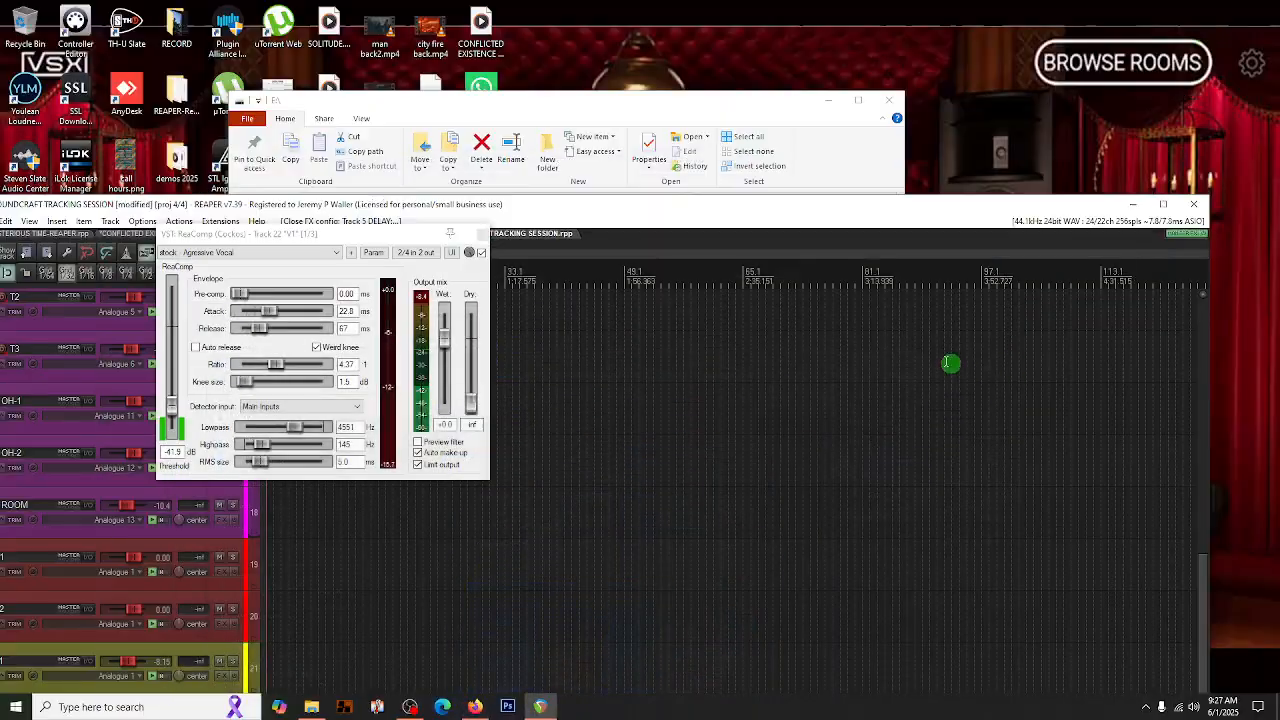
{"action": "left_click", "coordinate": [1168, 204]}
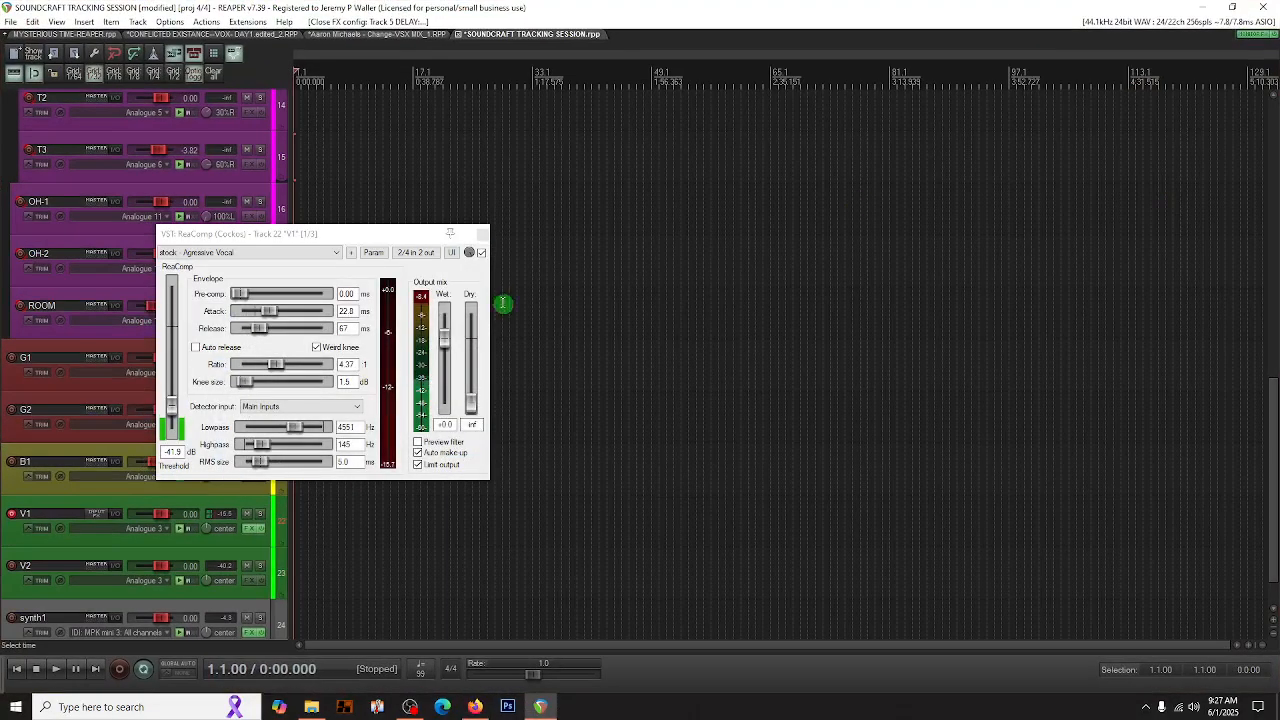
{"action": "left_click", "coordinate": [481, 234]}
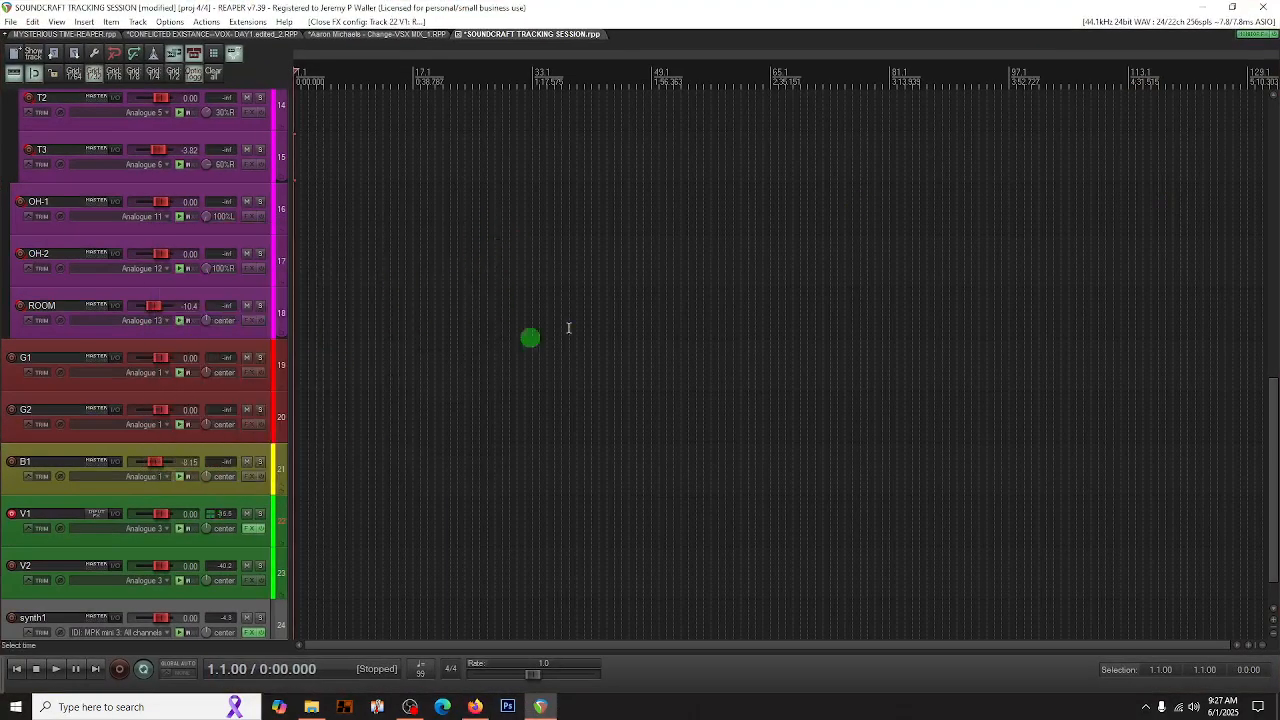
- Review the track list up to the FX folder track, switching between the arrange view and the mixer
{"action": "scroll", "coordinate": [160, 393], "scroll_direction": "up", "scroll_amount": 8}
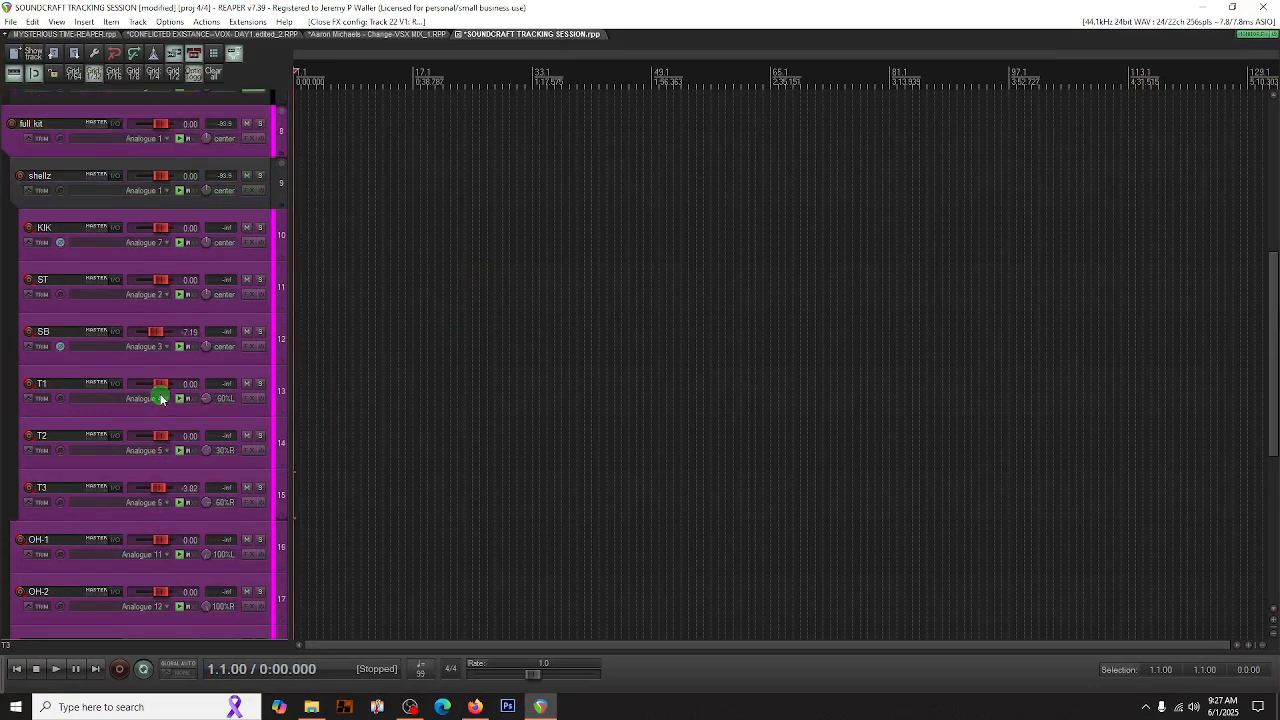
{"action": "scroll", "coordinate": [160, 399], "scroll_direction": "up", "scroll_amount": 3}
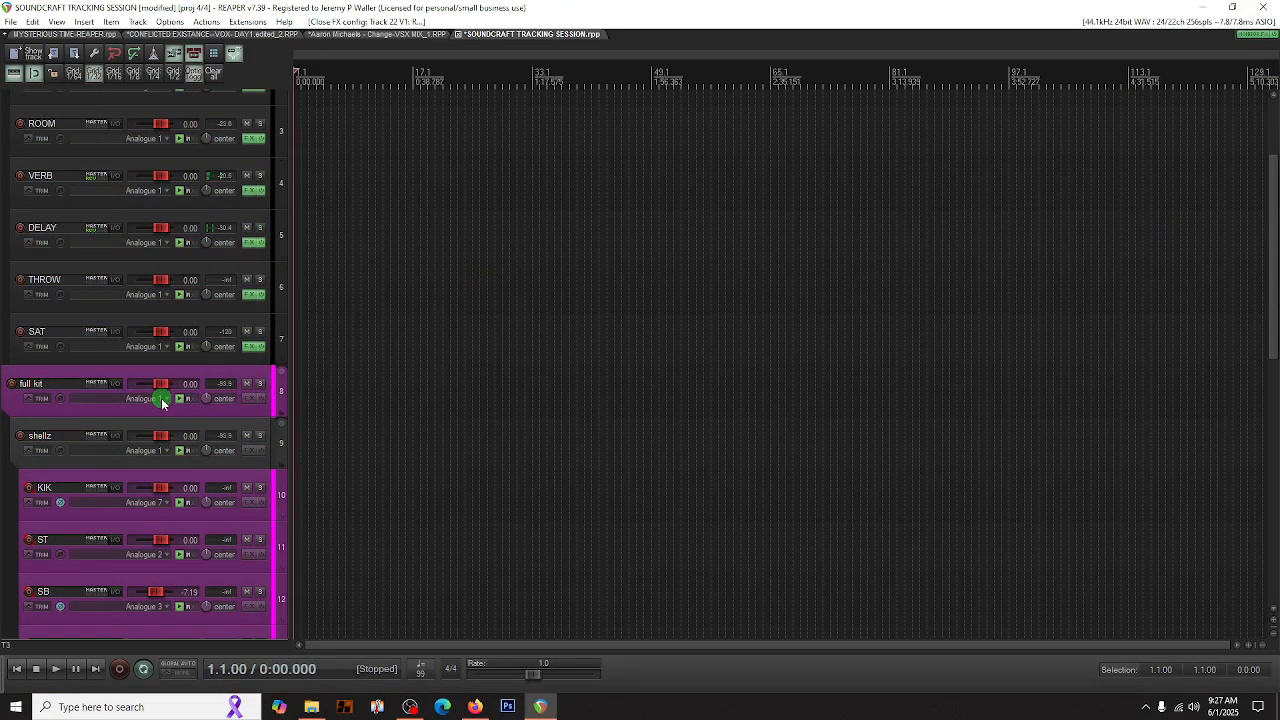
{"action": "scroll", "coordinate": [163, 403], "scroll_direction": "up", "scroll_amount": 3}
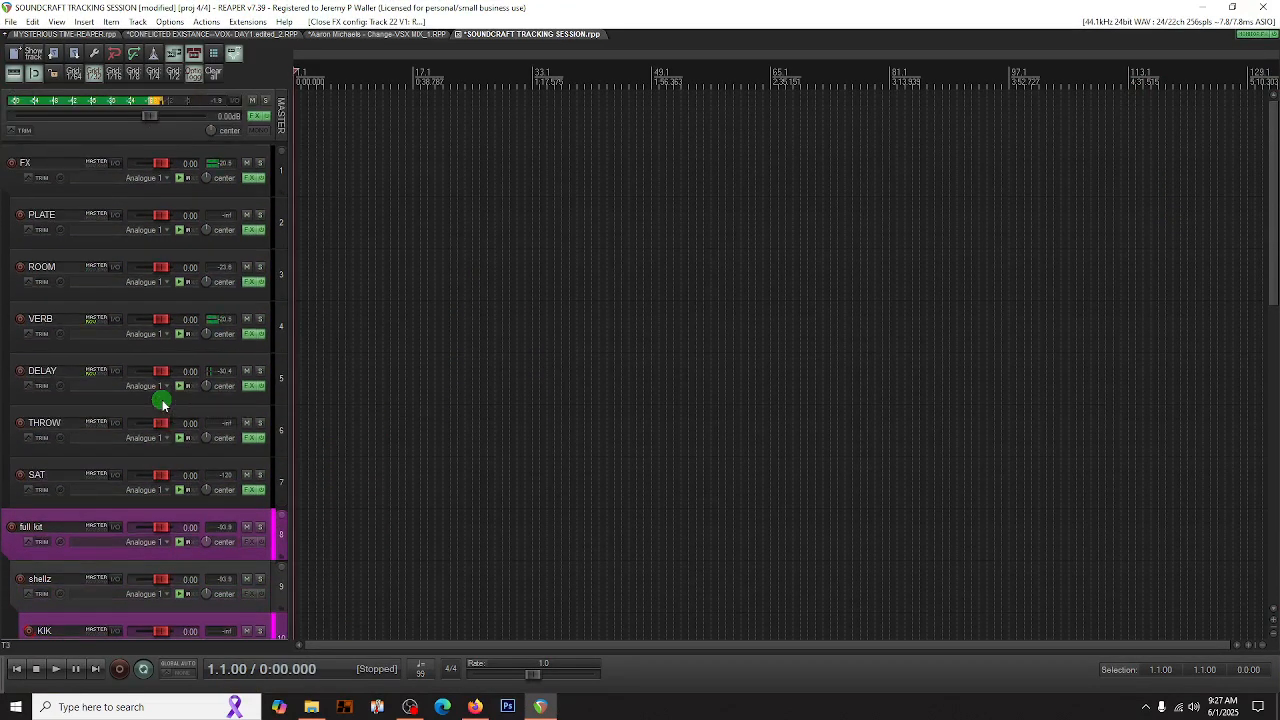
{"action": "key", "text": "ctrl+m"}
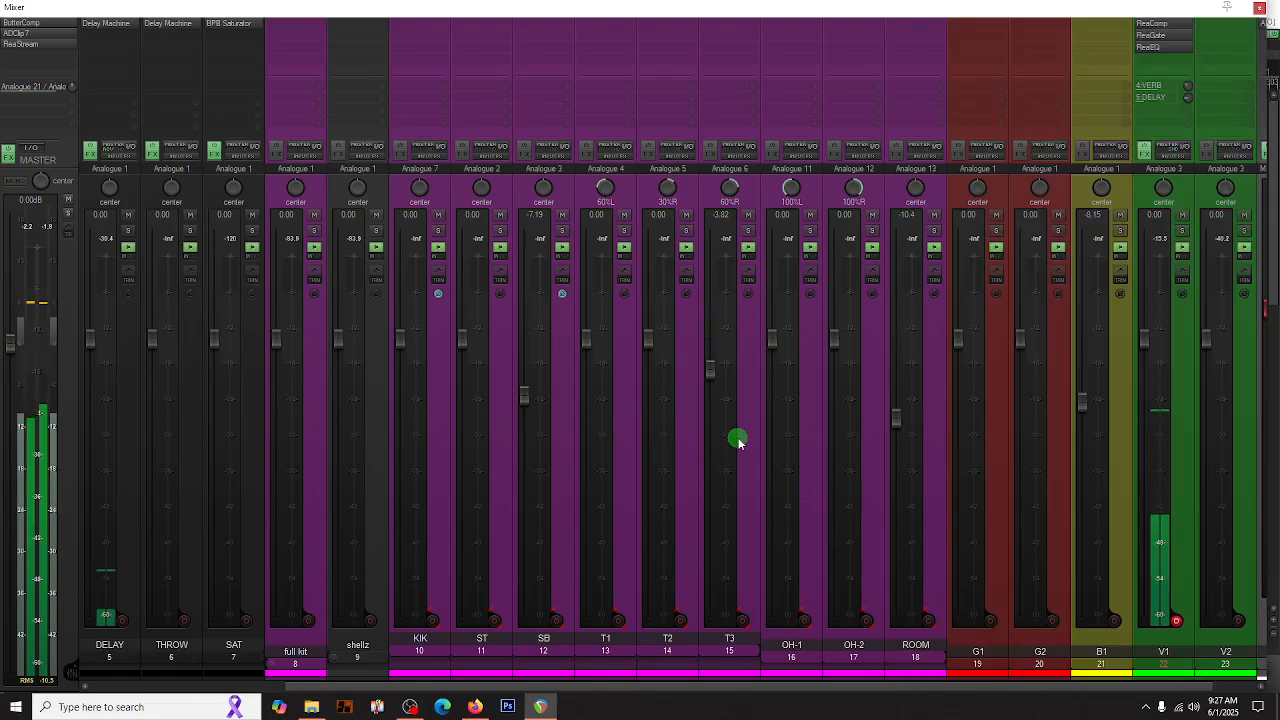
{"action": "key", "text": "ctrl+m"}
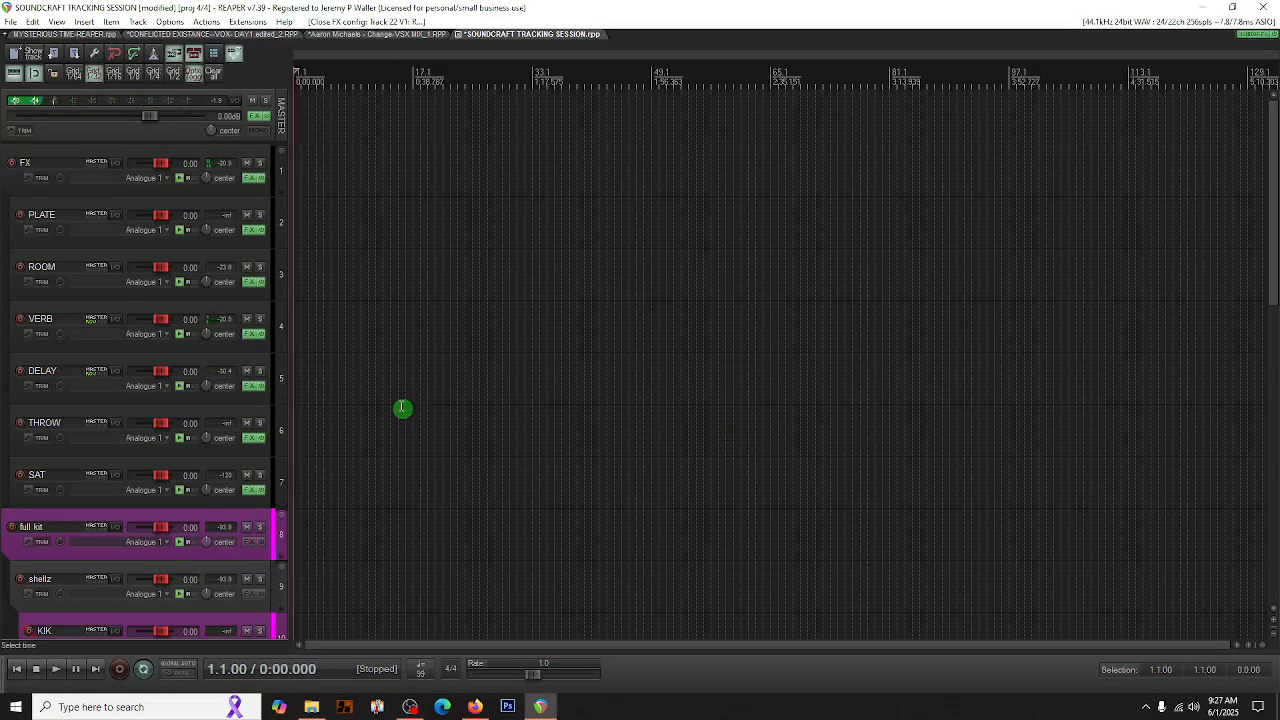
{"action": "key", "text": "ctrl+m"}
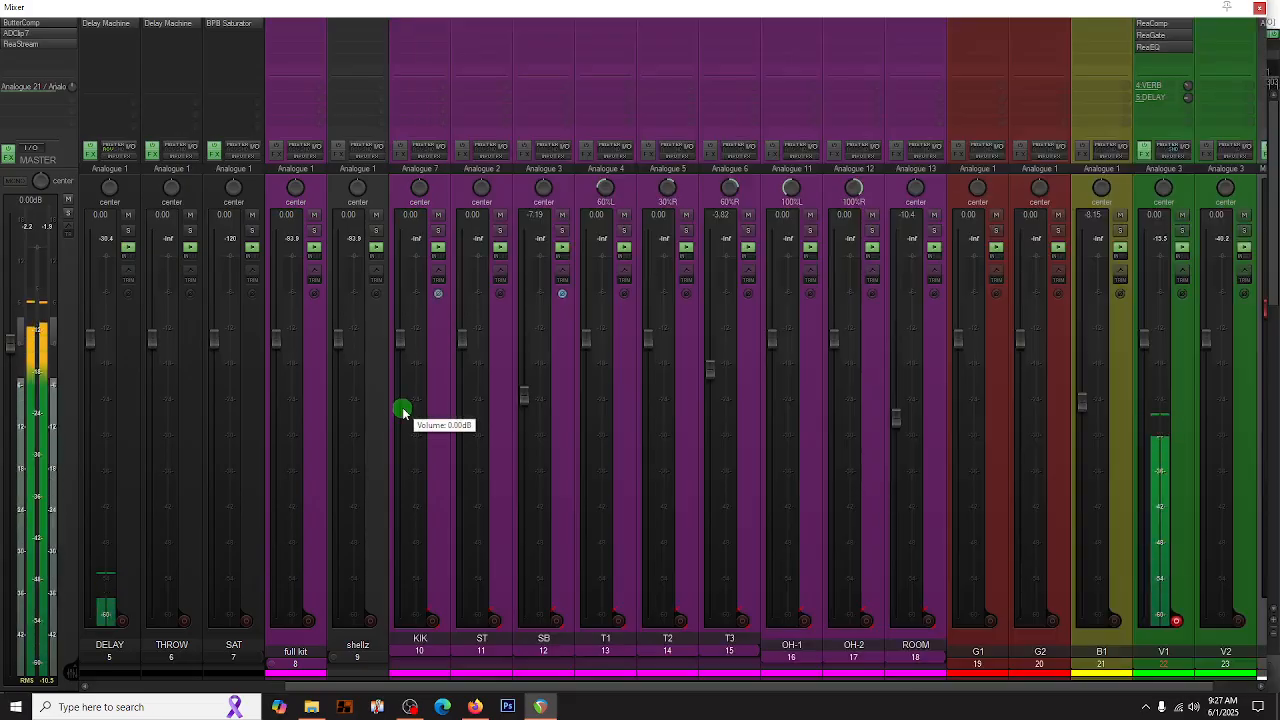
{"action": "key", "text": "ctrl+m"}
{"action": "key", "text": "ctrl+m"}
{"action": "key", "text": "ctrl+m"}
{"action": "key", "text": "ctrl+m"}
{"action": "key", "text": "ctrl+m"}
{"action": "key", "text": "ctrl+m"}
{"action": "key", "text": "ctrl+m"}
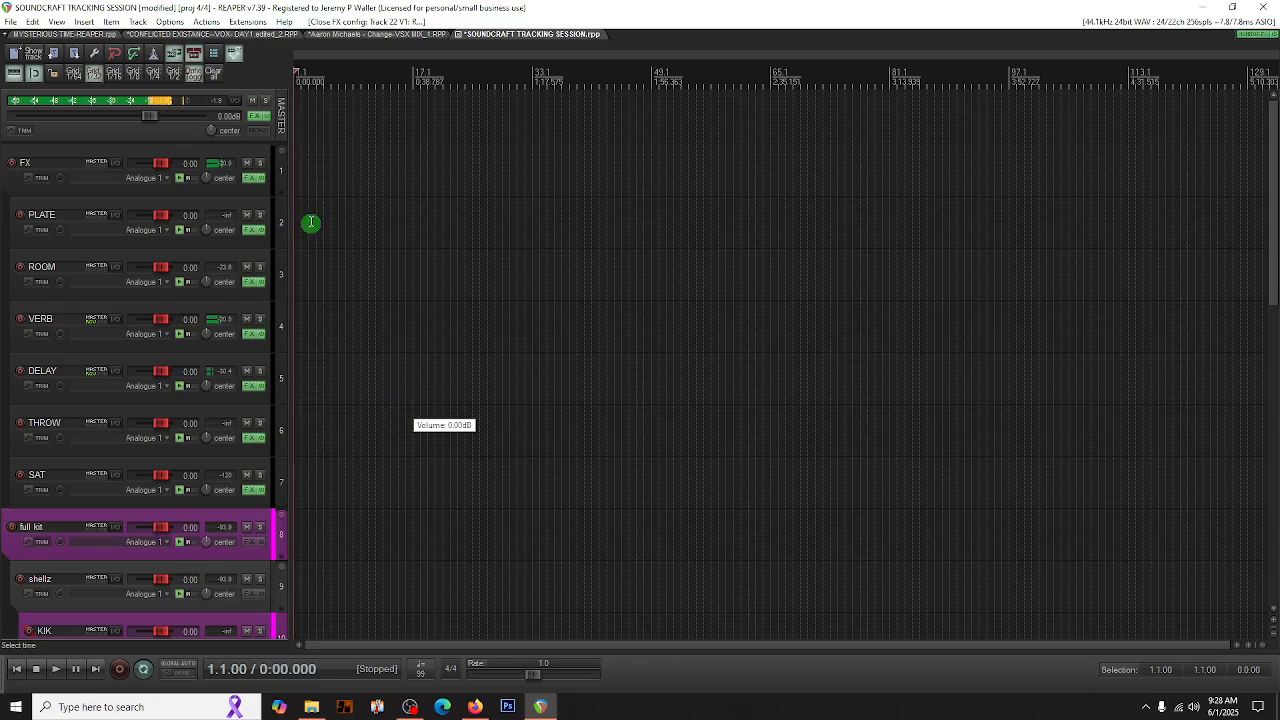
{"action": "key", "text": "ctrl+m"}
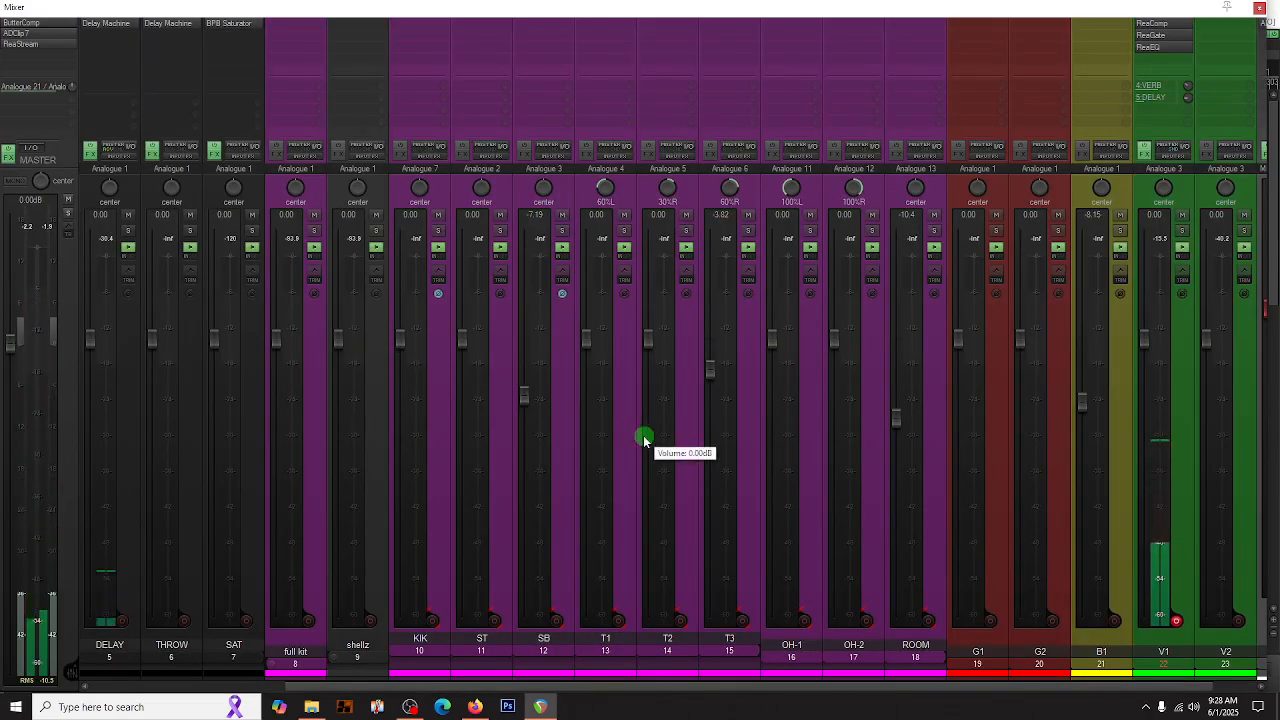
{"action": "key", "text": "ctrl+m"}
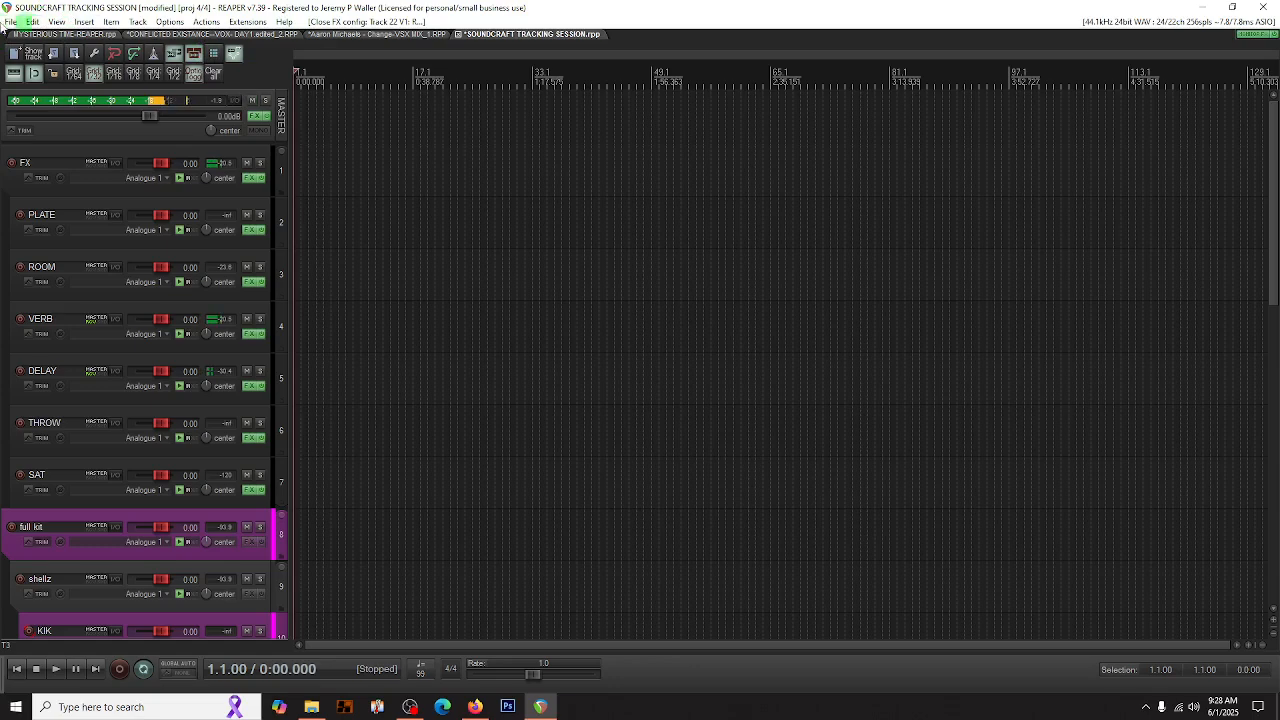
- Save the project as SAFE IN THE DARK-TRACKING SESSION-1 in the SAFE IN DARK- TRACK YOURSELF folder on the E: drive
{"action": "left_click", "coordinate": [12, 21]}
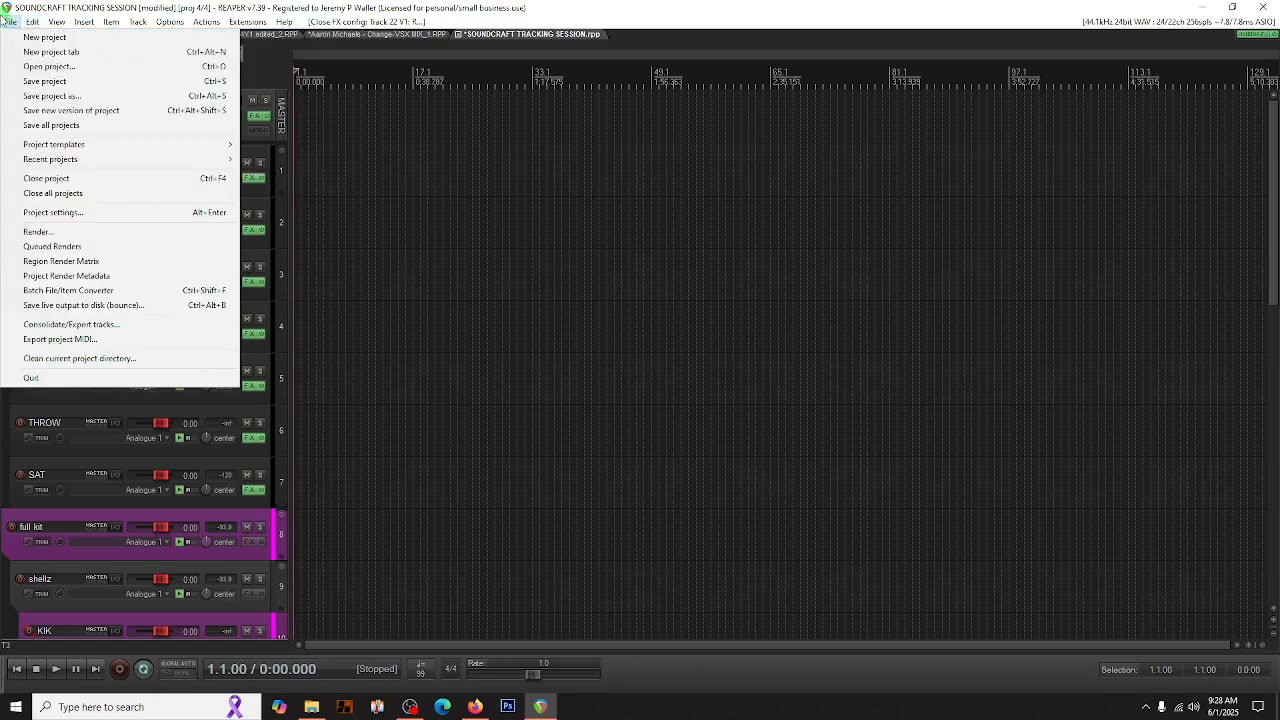
{"action": "left_click", "coordinate": [50, 96]}
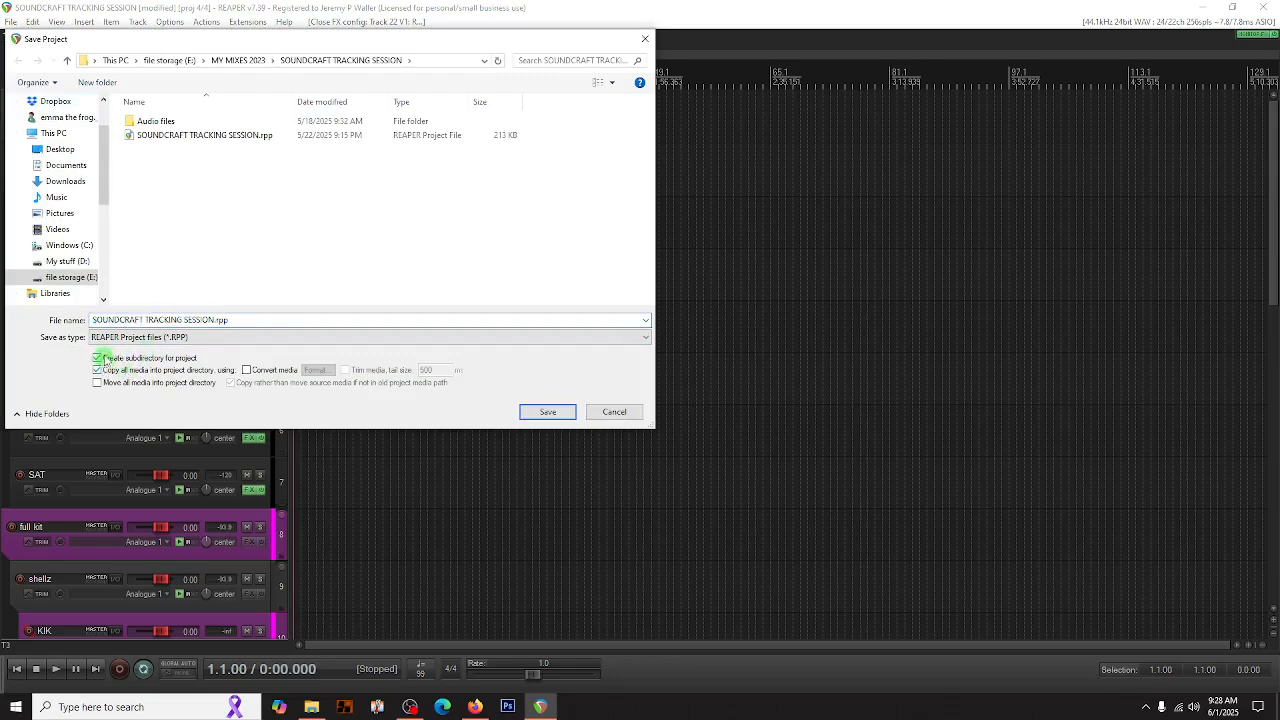
{"action": "left_click", "coordinate": [140, 320]}
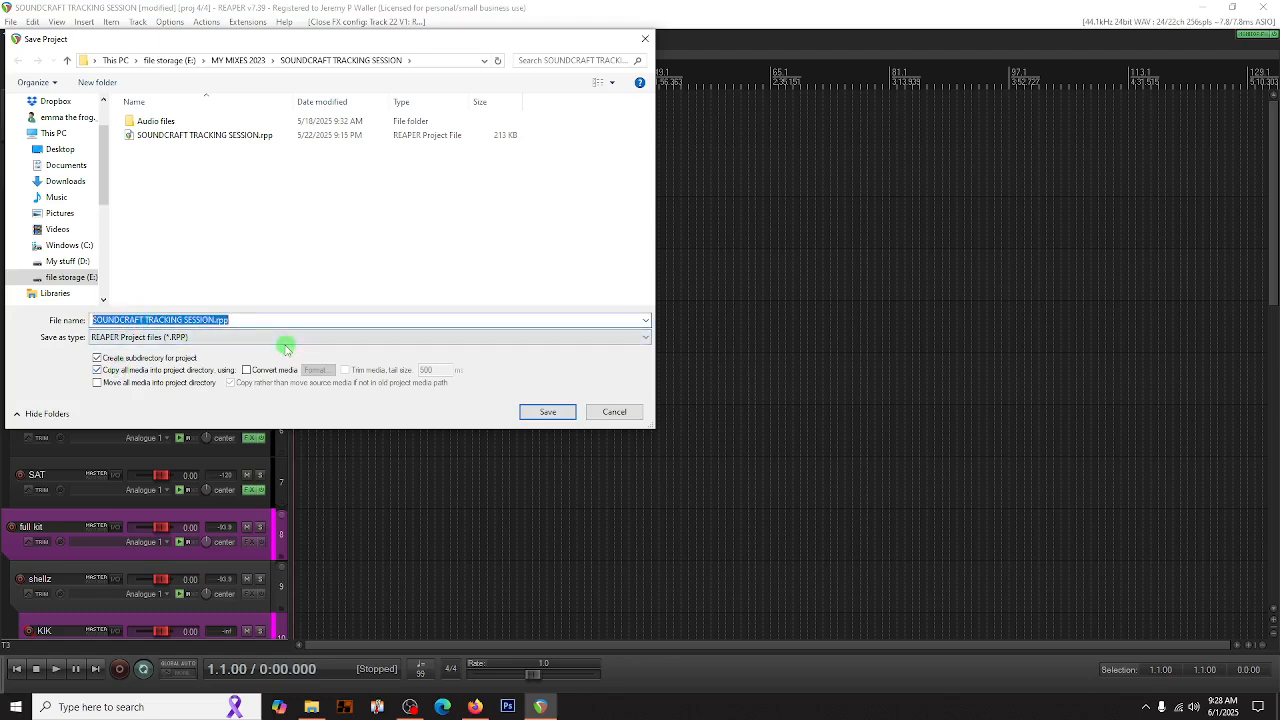
{"action": "type", "text": "SA"}
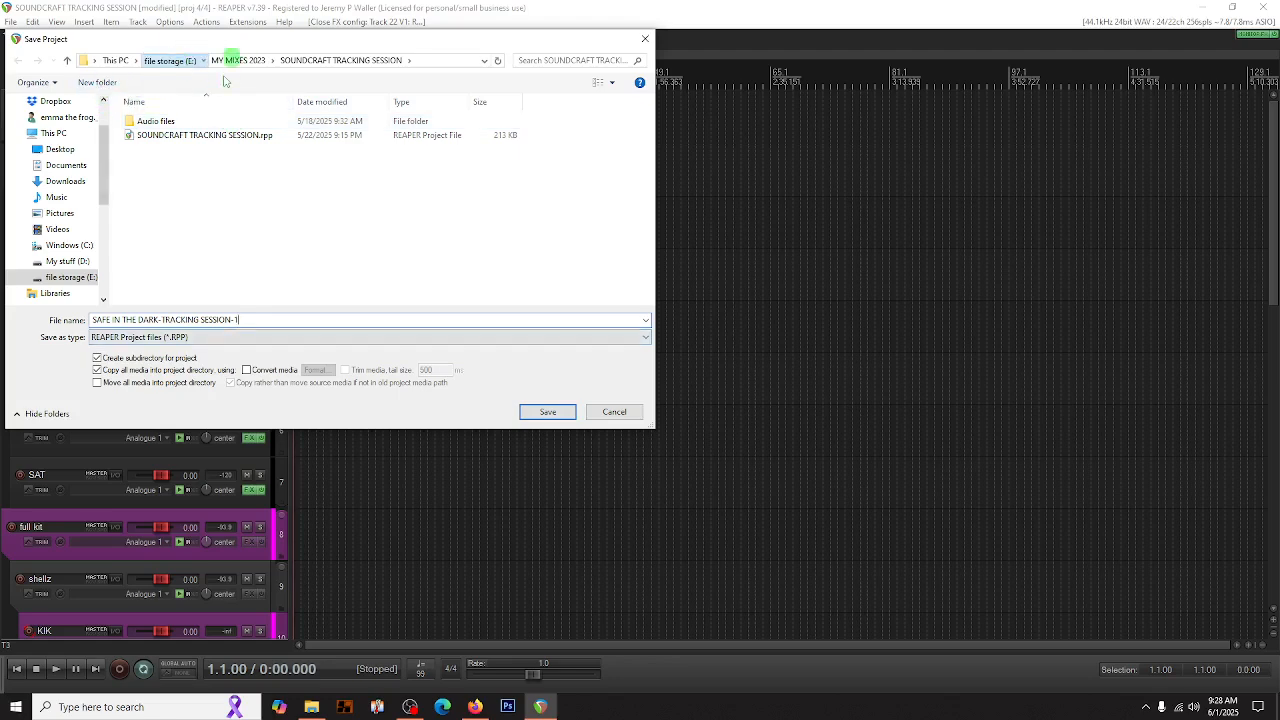
{"action": "left_click", "coordinate": [170, 60]}
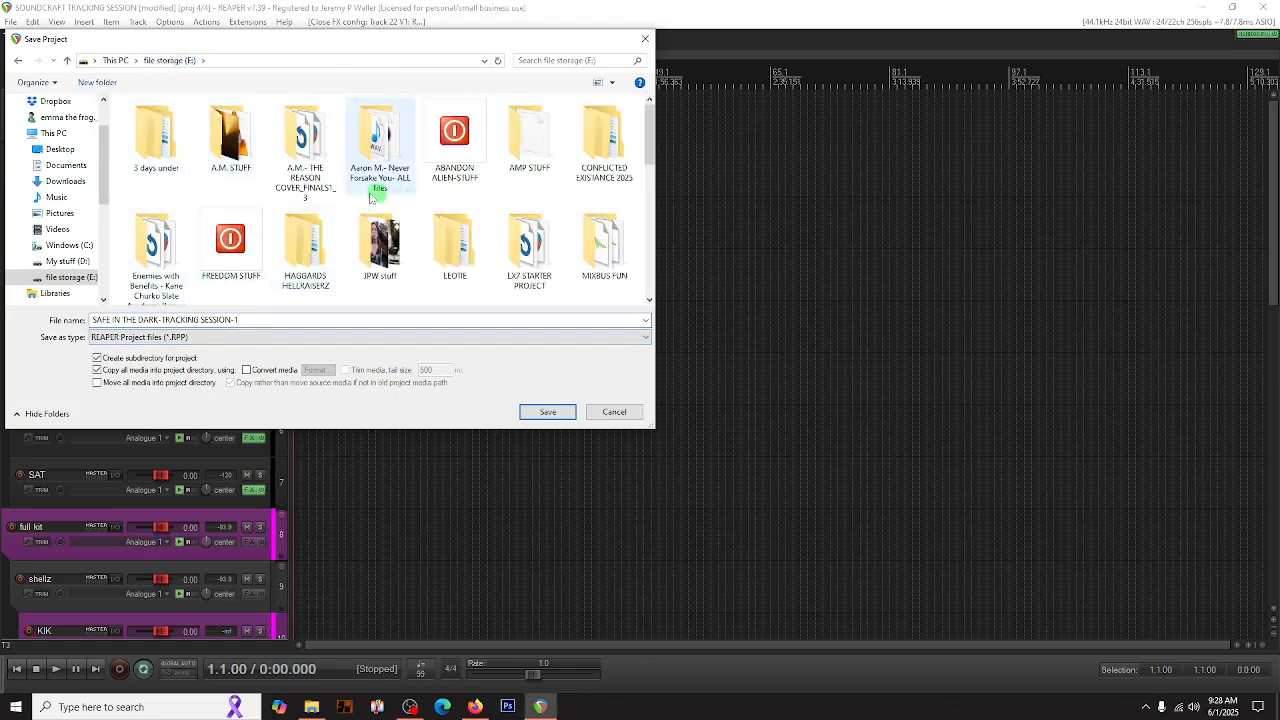
{"action": "scroll", "coordinate": [320, 185], "scroll_direction": "down", "scroll_amount": 5}
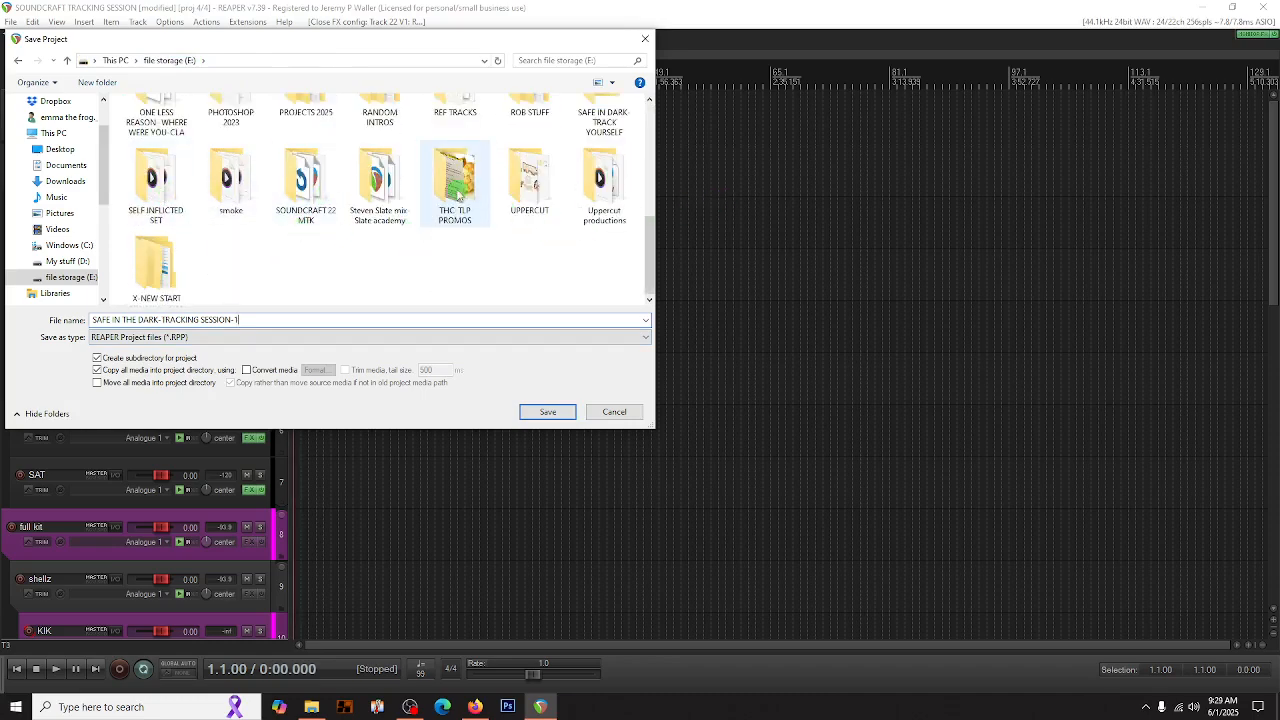
{"action": "left_click", "coordinate": [602, 108]}
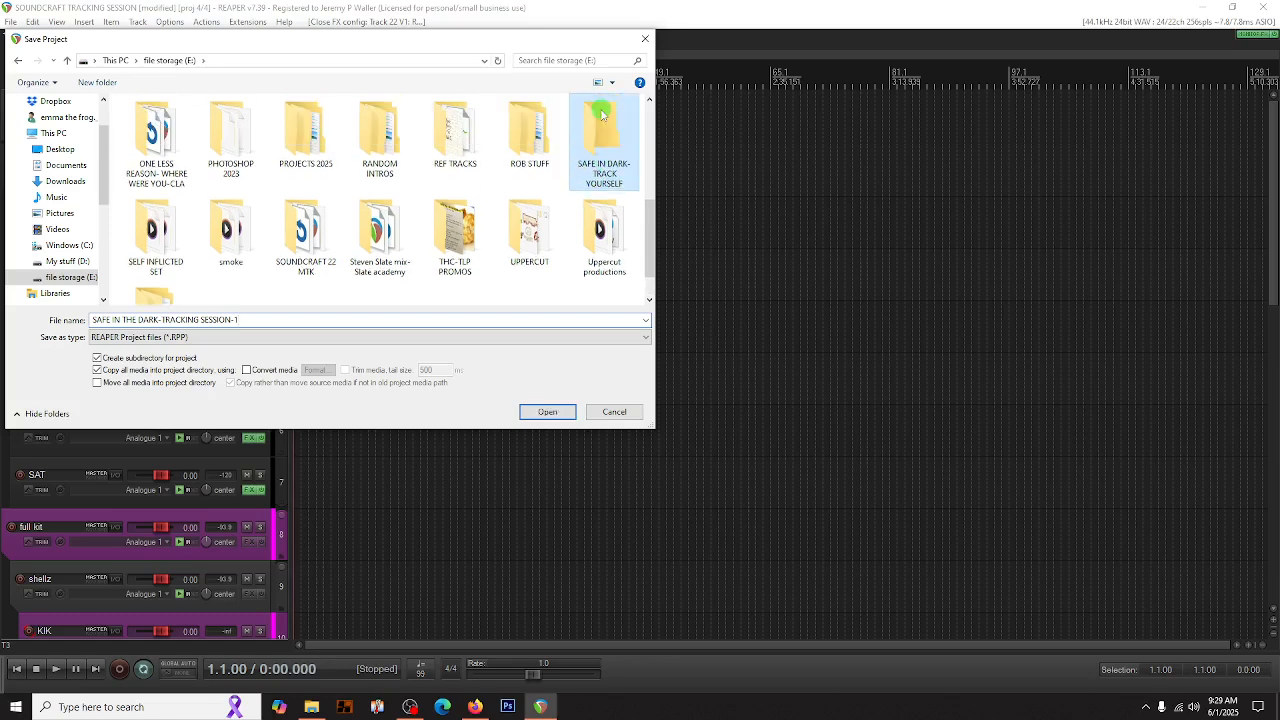
{"action": "double_click", "coordinate": [592, 160]}
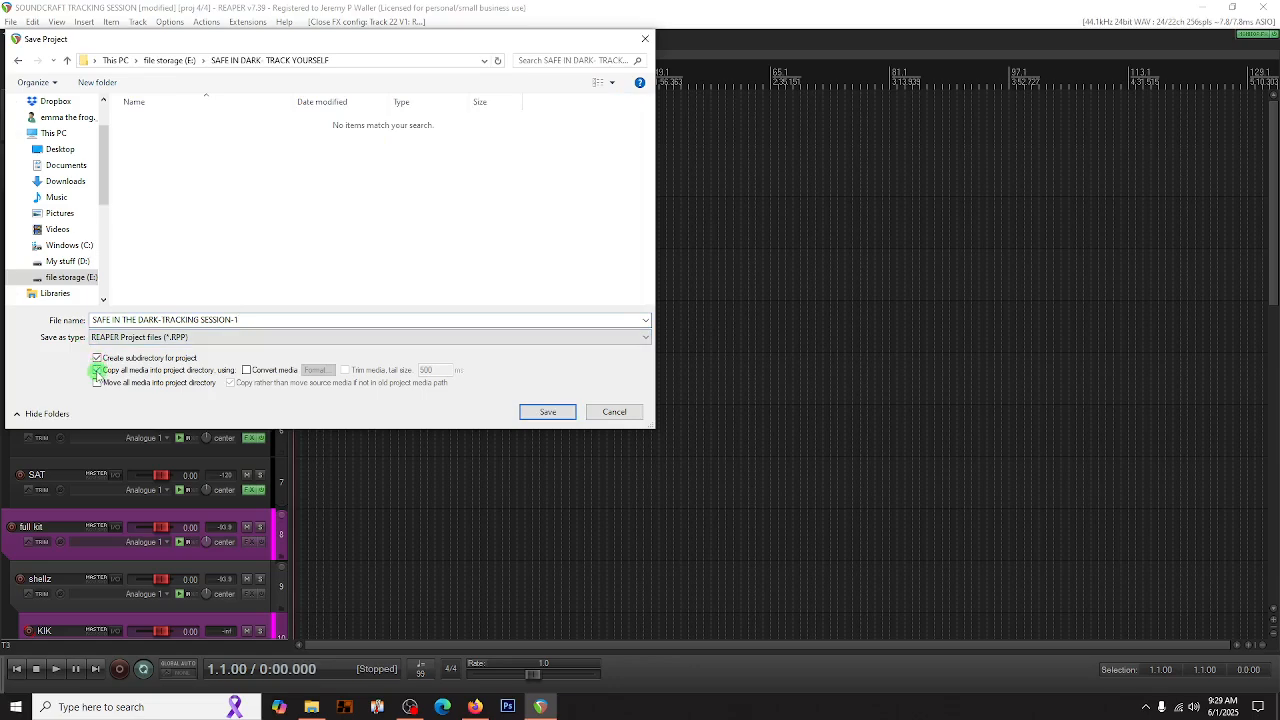
{"action": "left_click", "coordinate": [540, 412]}
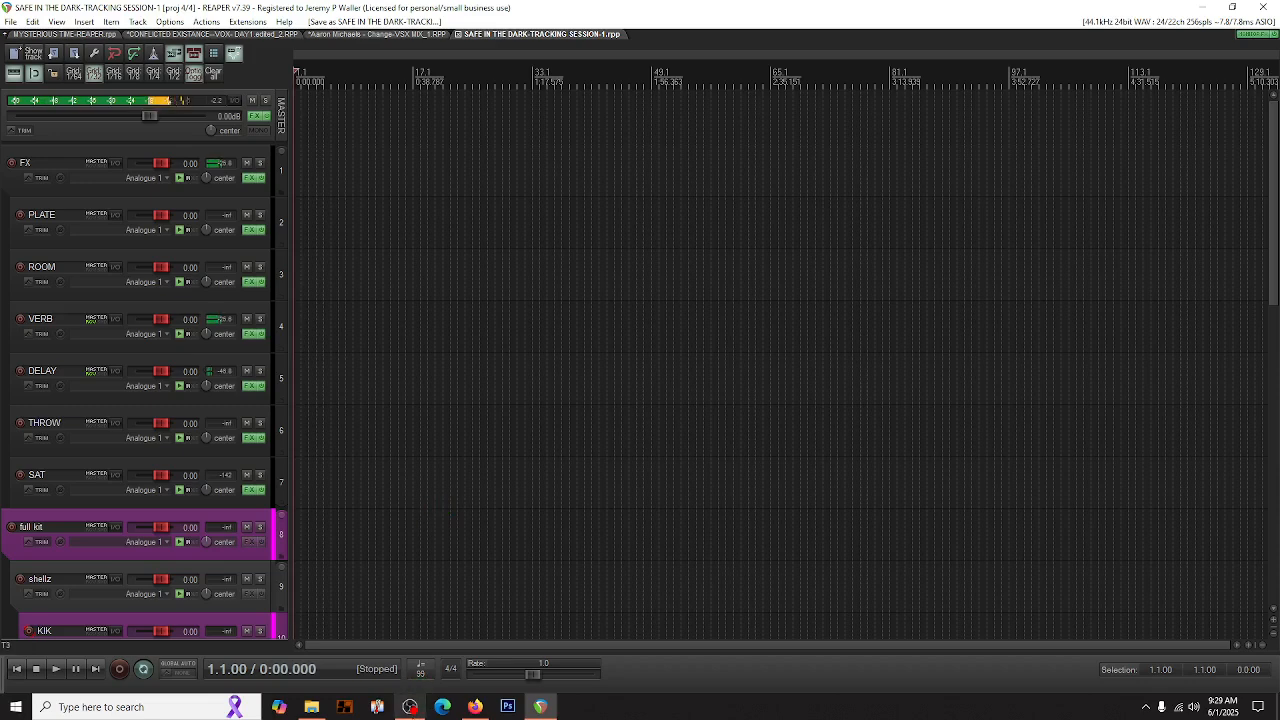
{"action": "left_click", "coordinate": [413, 710]}
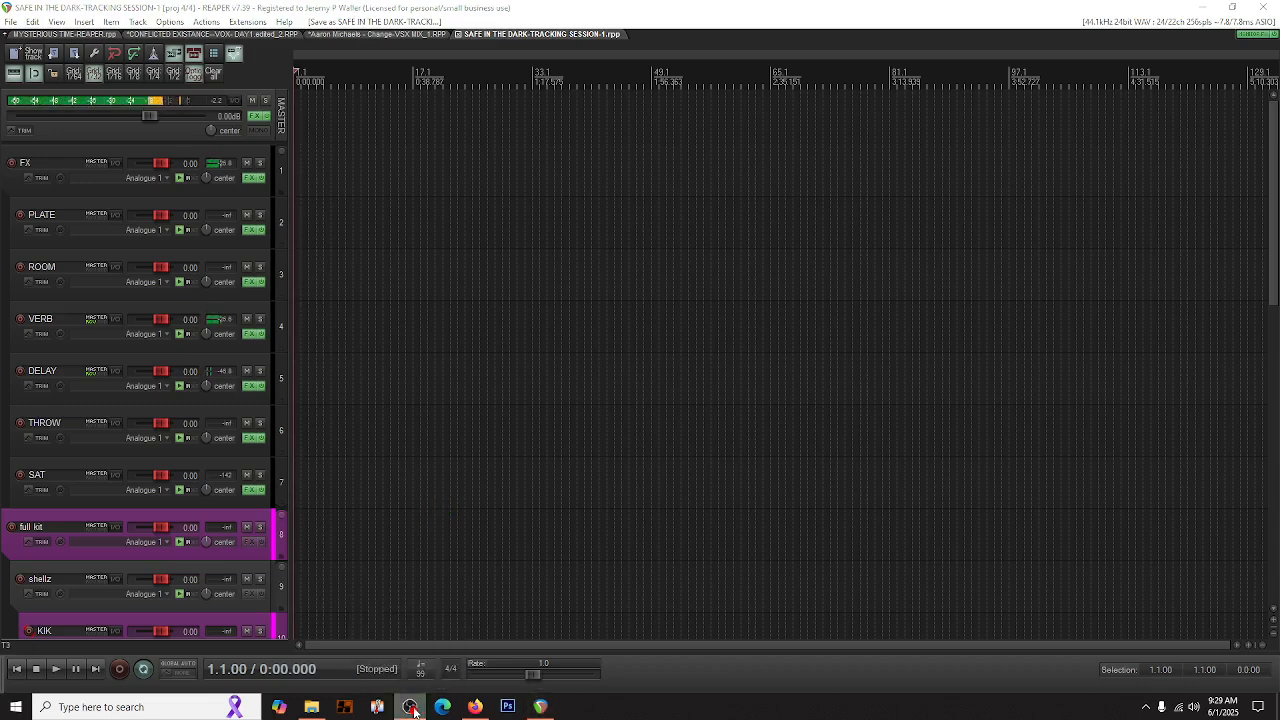